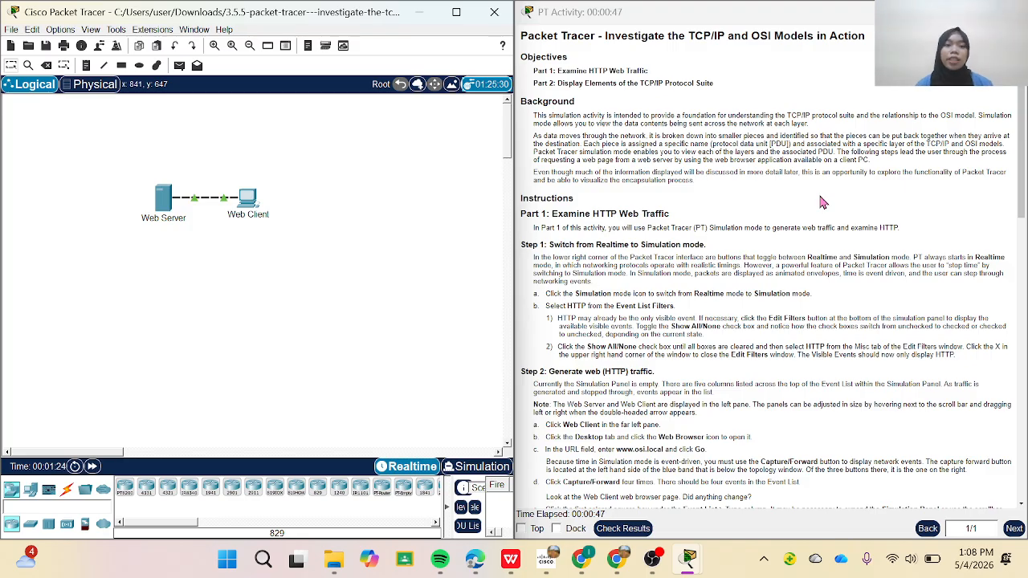
Read the instructions for Step 1 of the activity and switch the network from Realtime to Simulation mode
scroll(803, 257, "down", 3)
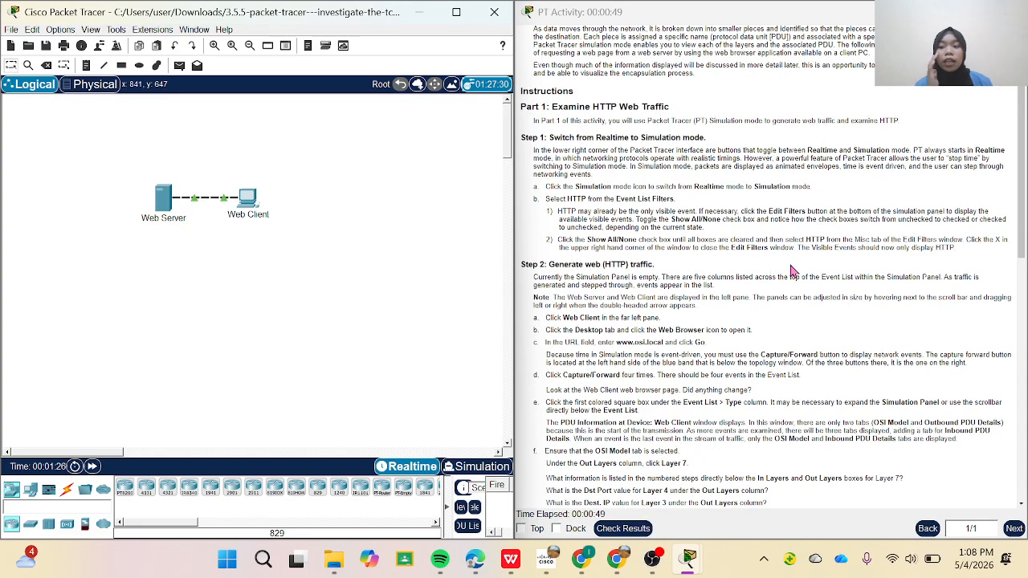
scroll(775, 277, "down", 1)
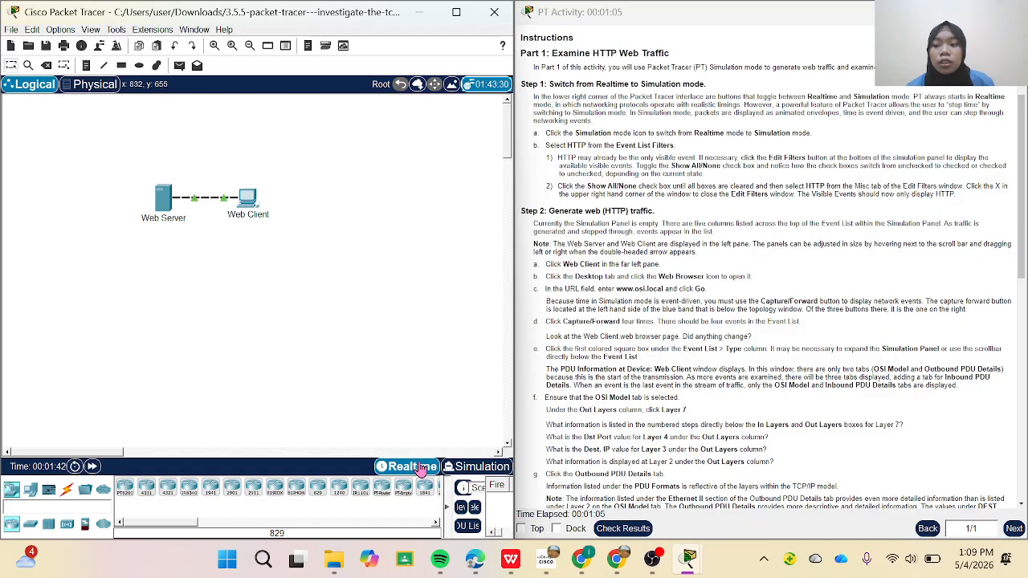
left_click(455, 478)
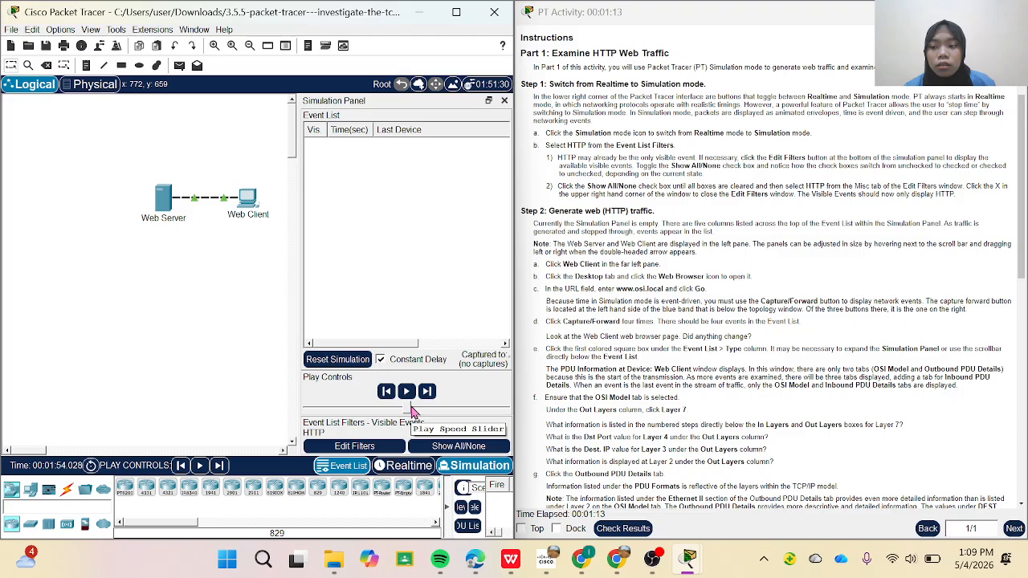
Toggle the visible events between none and all, check the filter list, and clear all event types
left_click(458, 454)
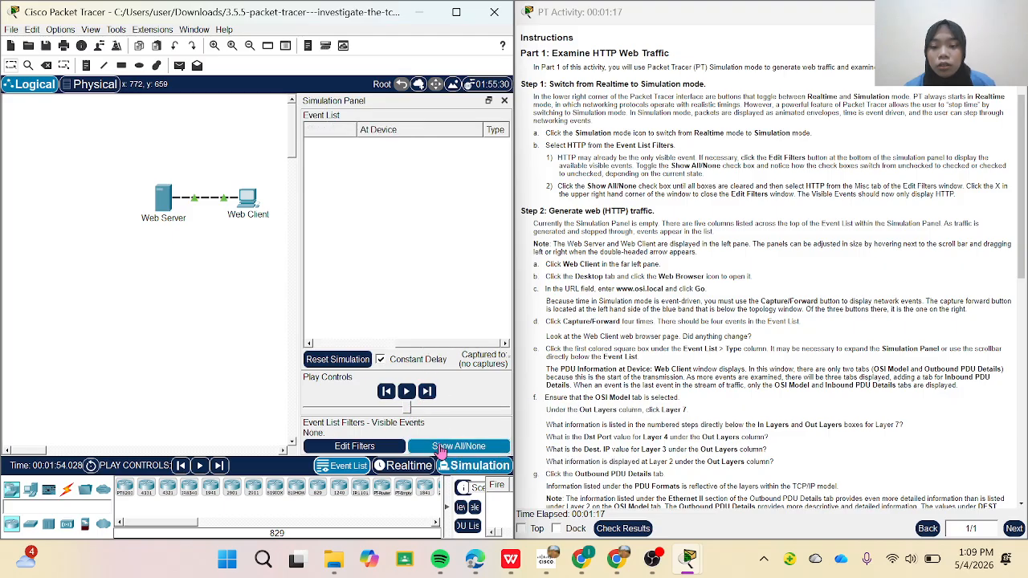
left_click(440, 454)
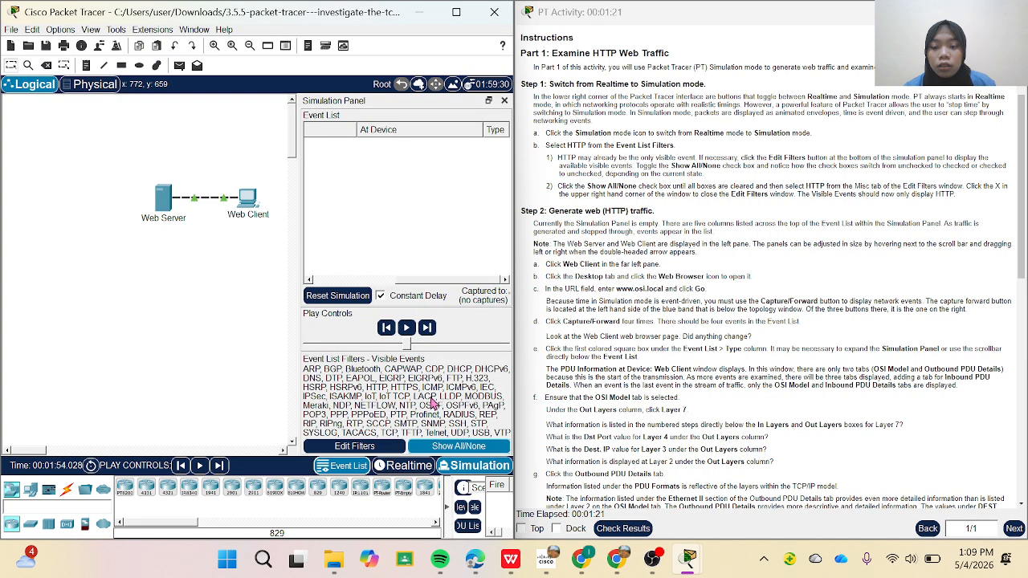
left_click(386, 450)
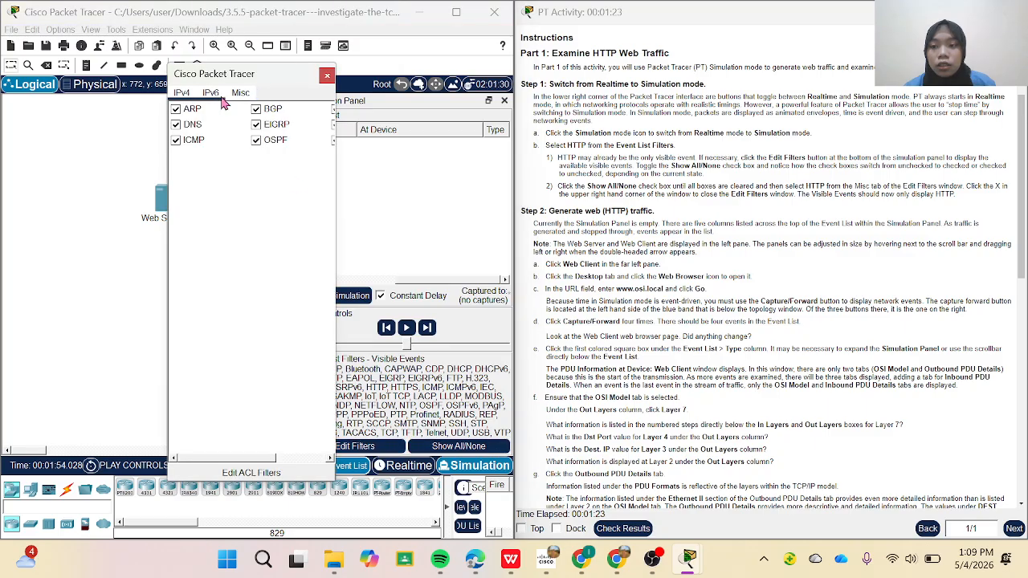
left_click(328, 76)
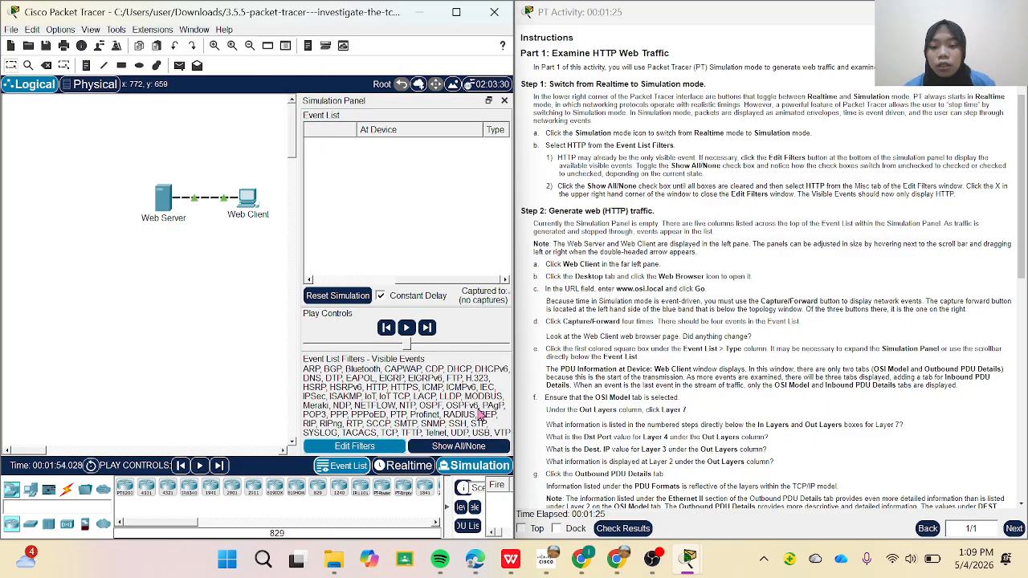
left_click(456, 446)
Enable HTTP among the miscellaneous event filters, widening the filter window to see all its columns
left_click(386, 447)
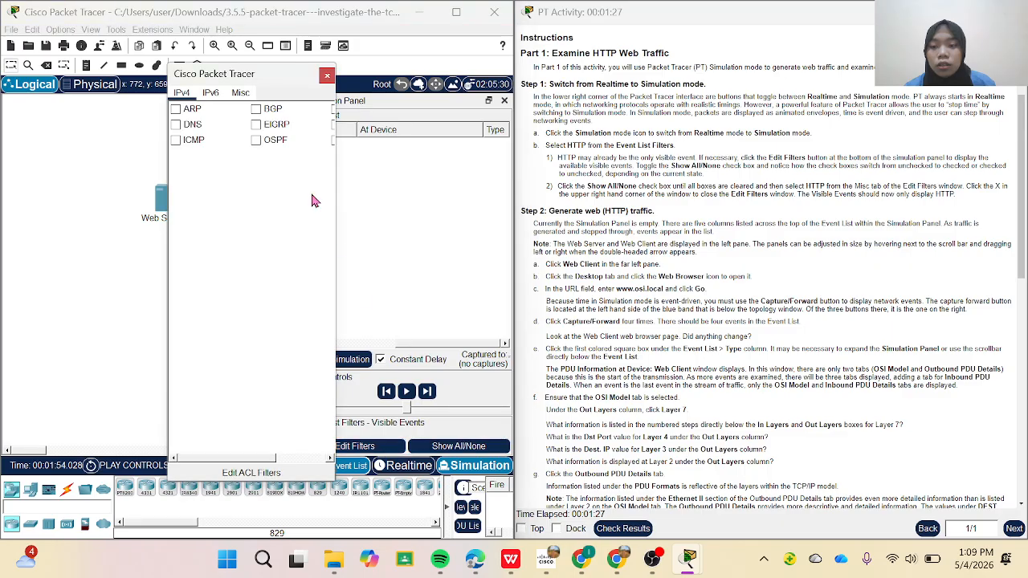
left_click(240, 93)
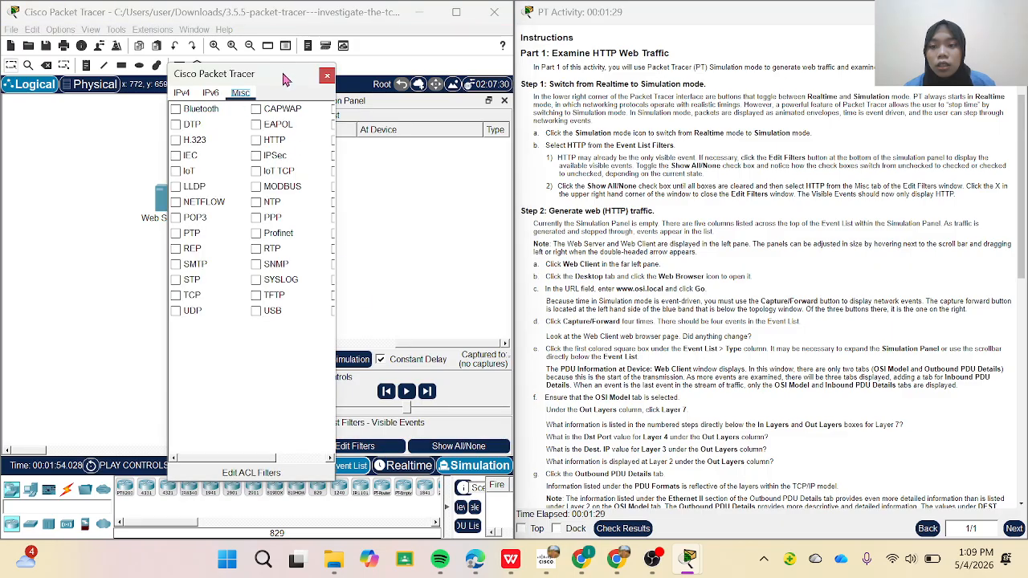
left_click_drag(287, 77, 367, 101)
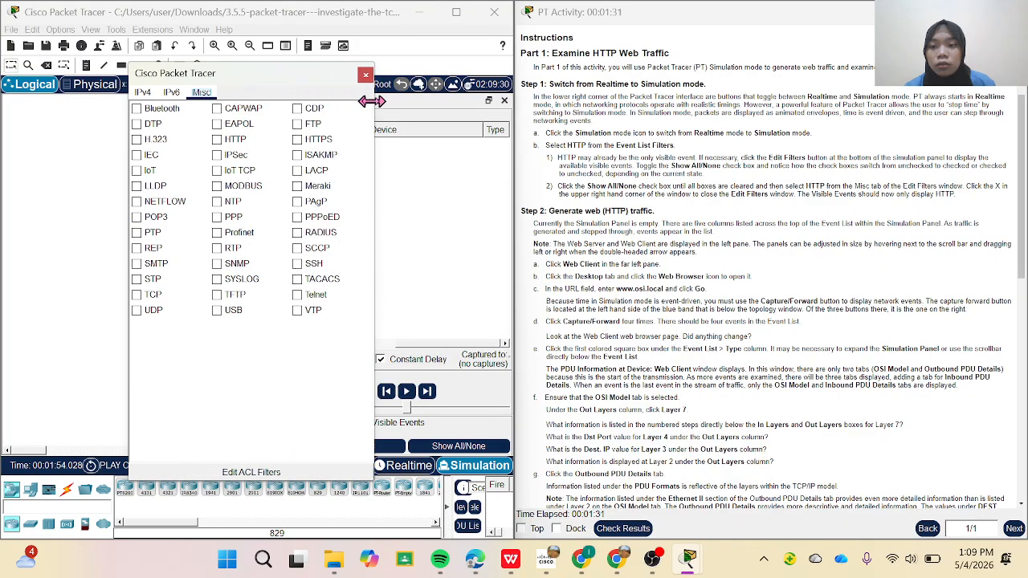
left_click(217, 140)
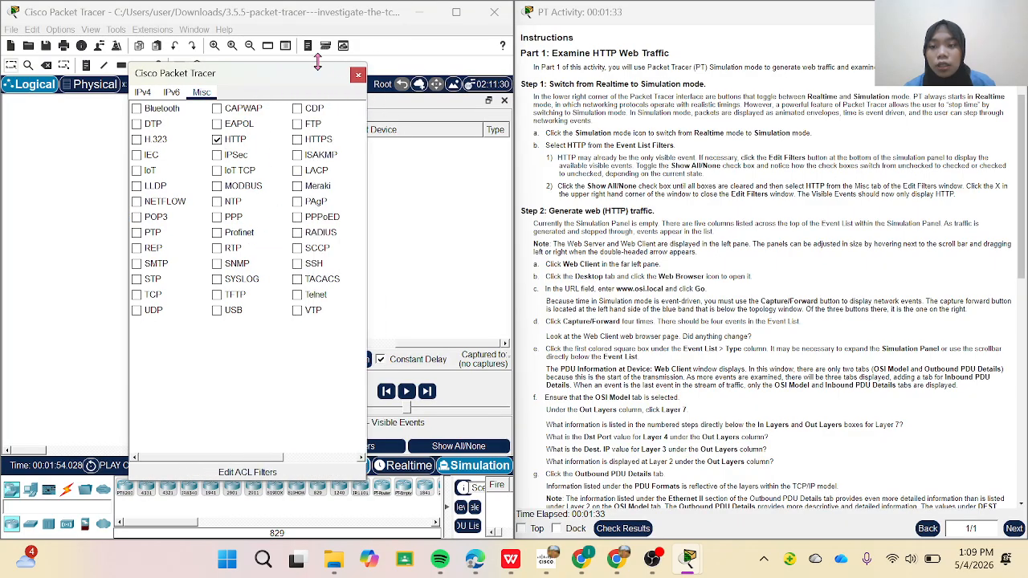
left_click(359, 75)
Clear all event list filters again and set HTTP as the only visible event
left_click(434, 447)
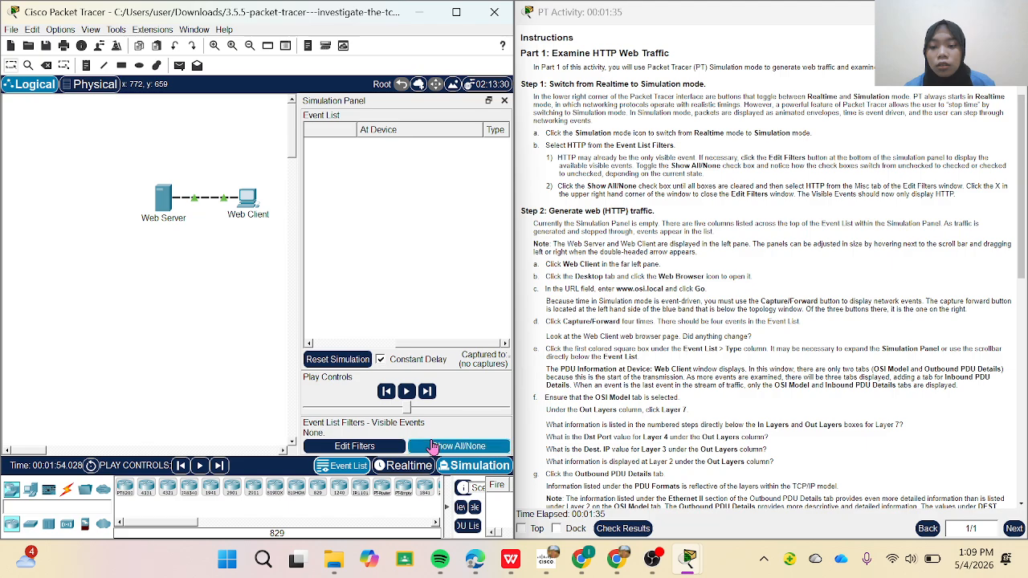
left_click(434, 447)
left_click(434, 447)
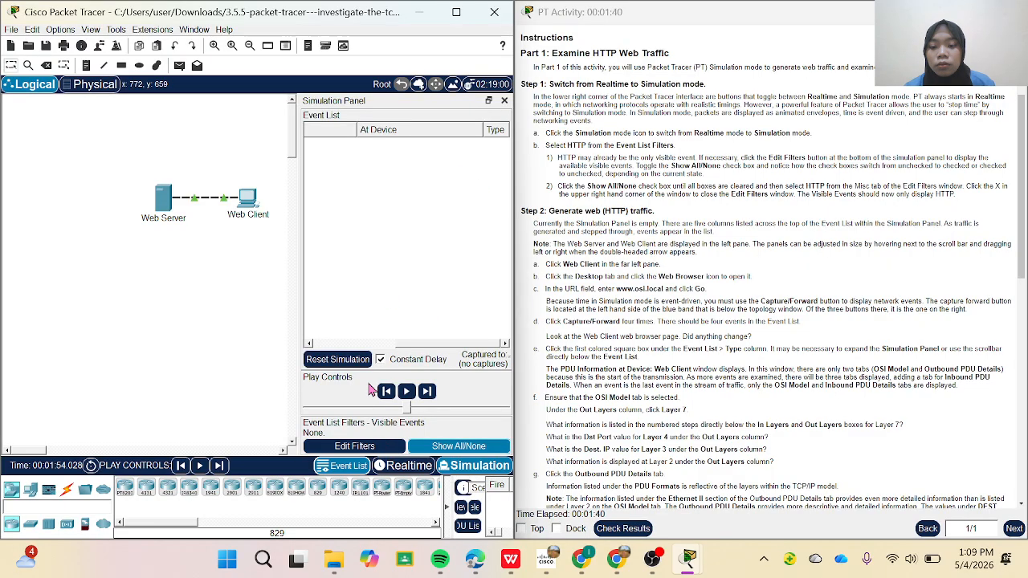
left_click(354, 446)
left_click(210, 93)
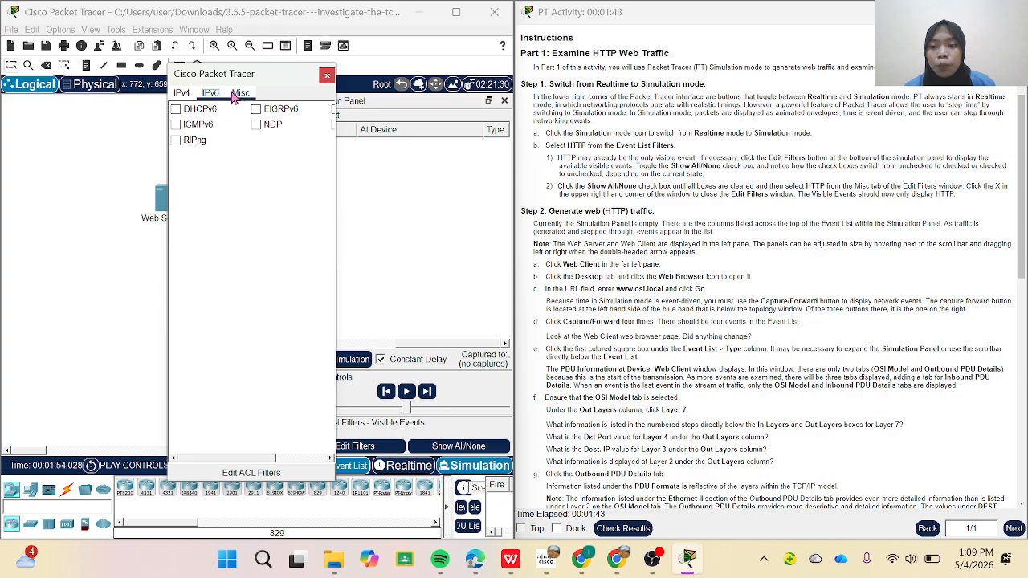
left_click(241, 92)
left_click(255, 140)
left_click(326, 78)
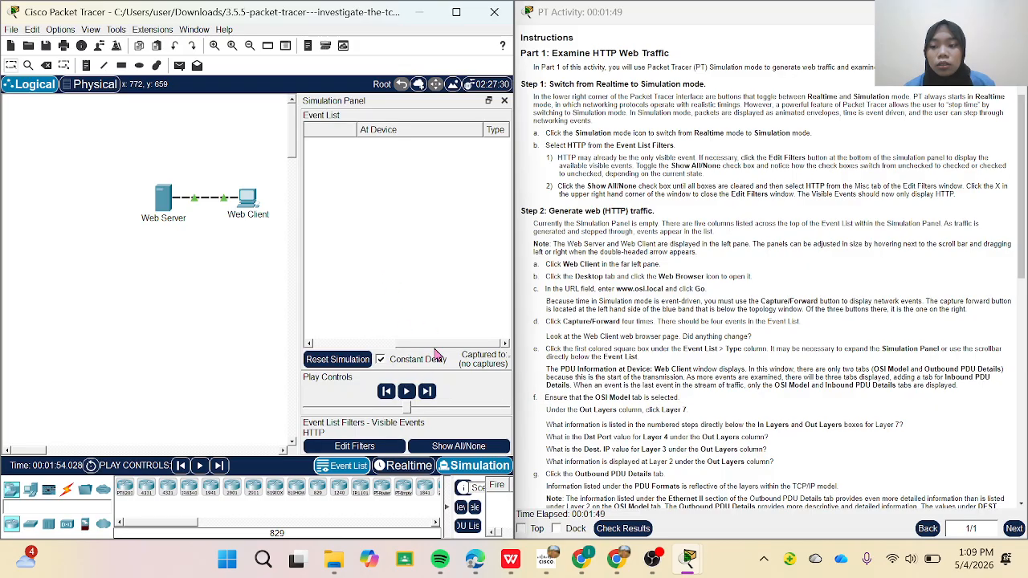
left_click(249, 204)
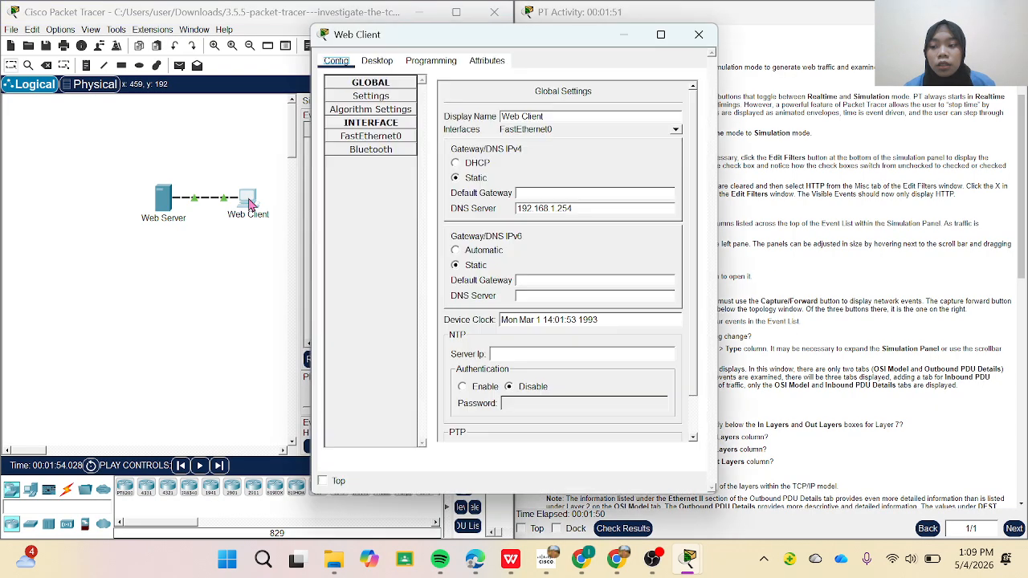
left_click(385, 63)
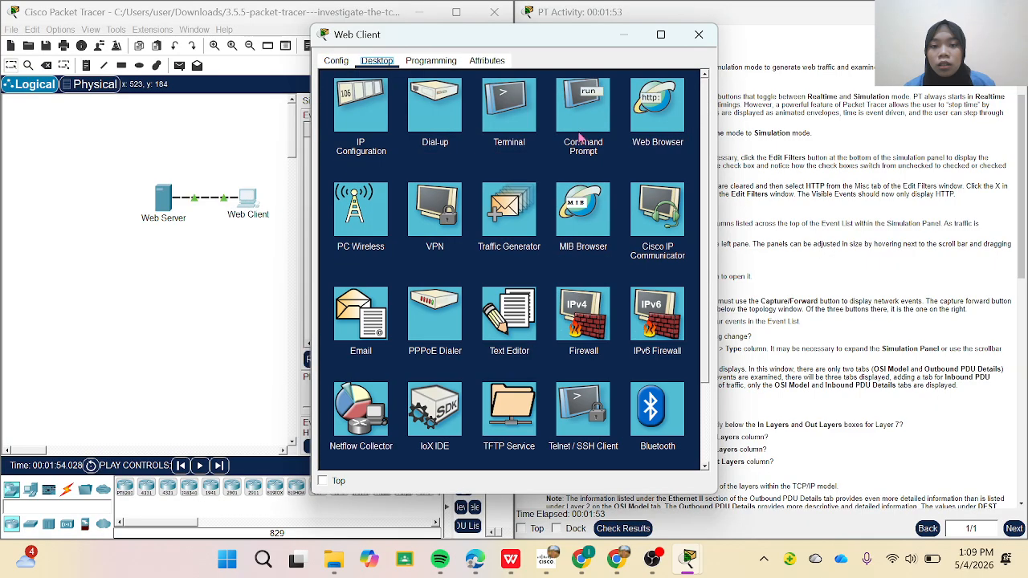
left_click(662, 98)
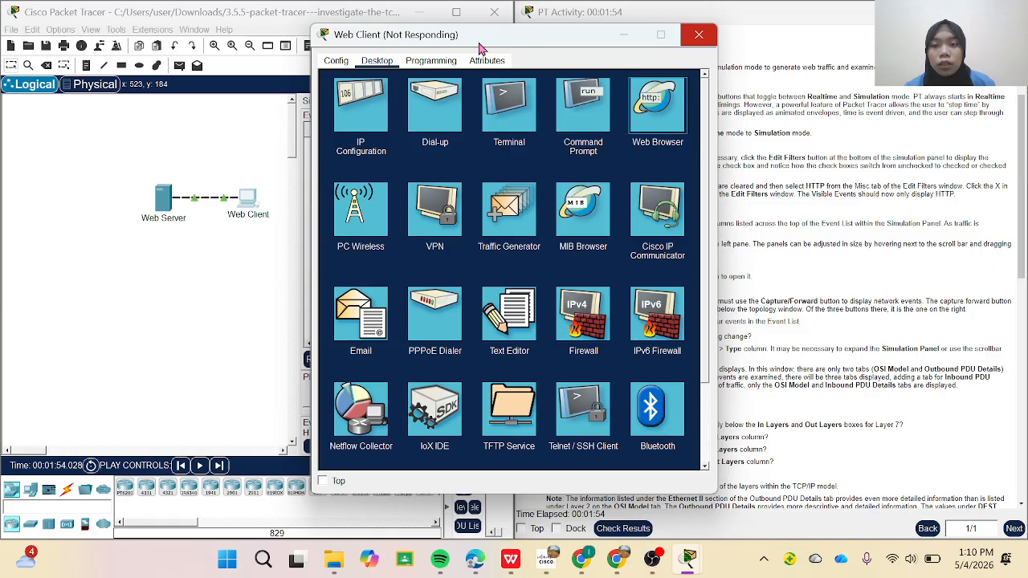
left_click_drag(548, 38, 390, 42)
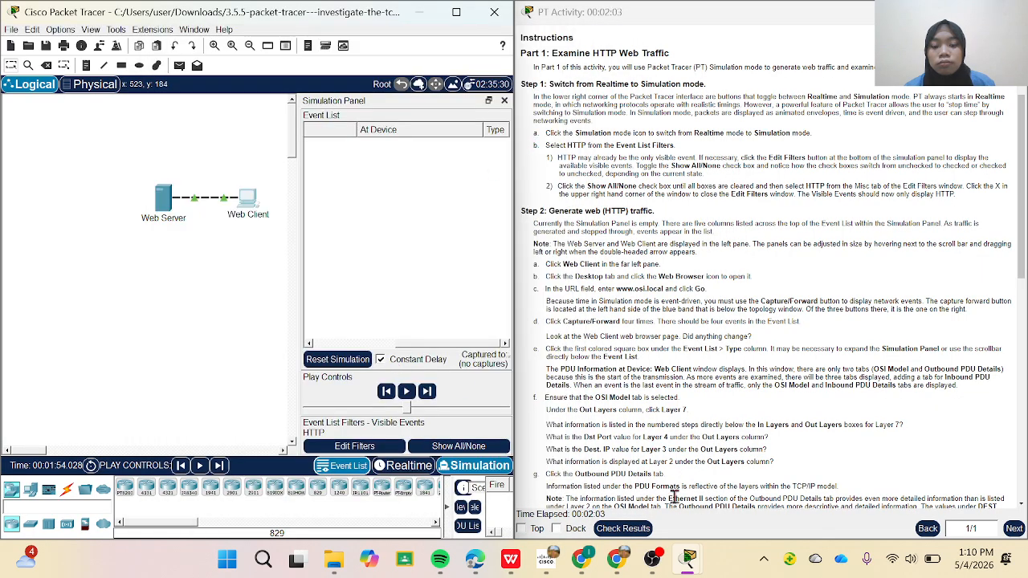
mouse_move(696, 568)
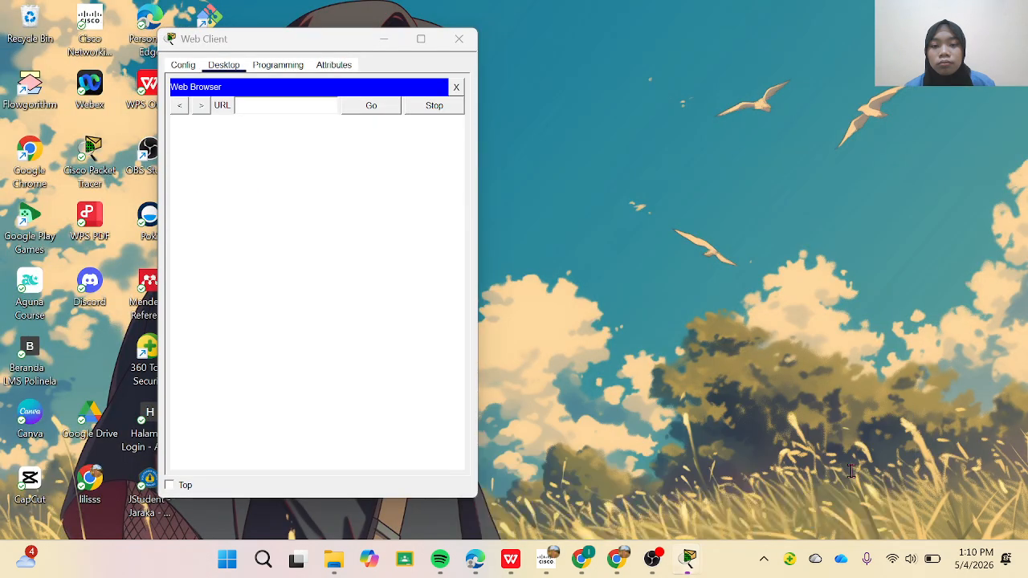
left_click(870, 479)
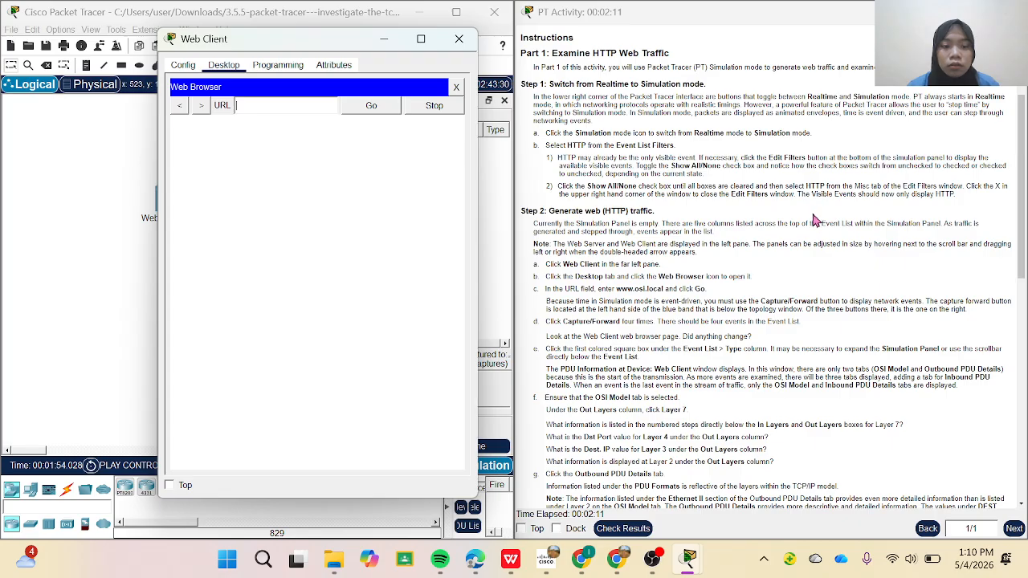
scroll(788, 232, "down", 1)
scroll(787, 232, "up", 1)
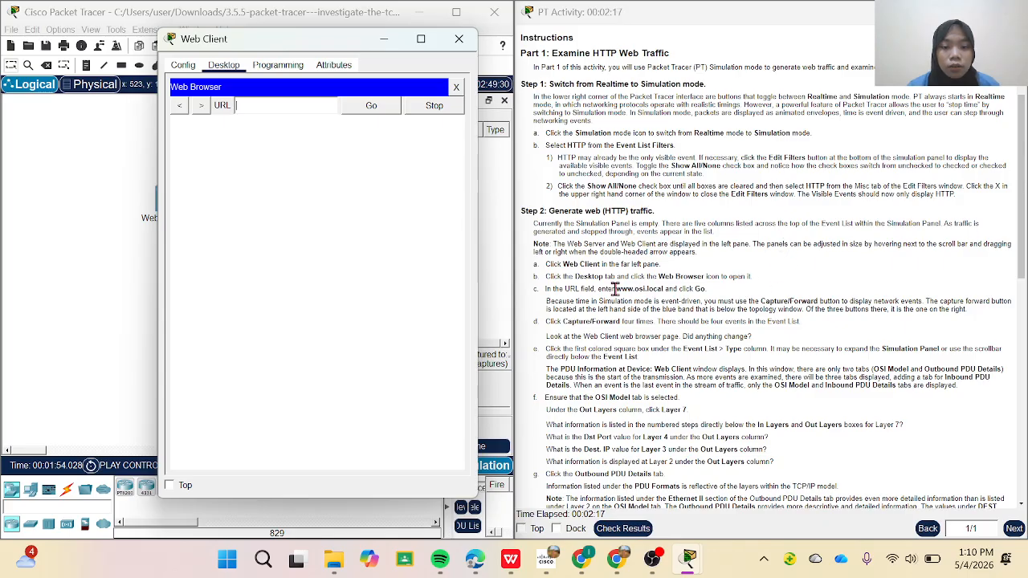
left_click_drag(636, 290, 656, 292)
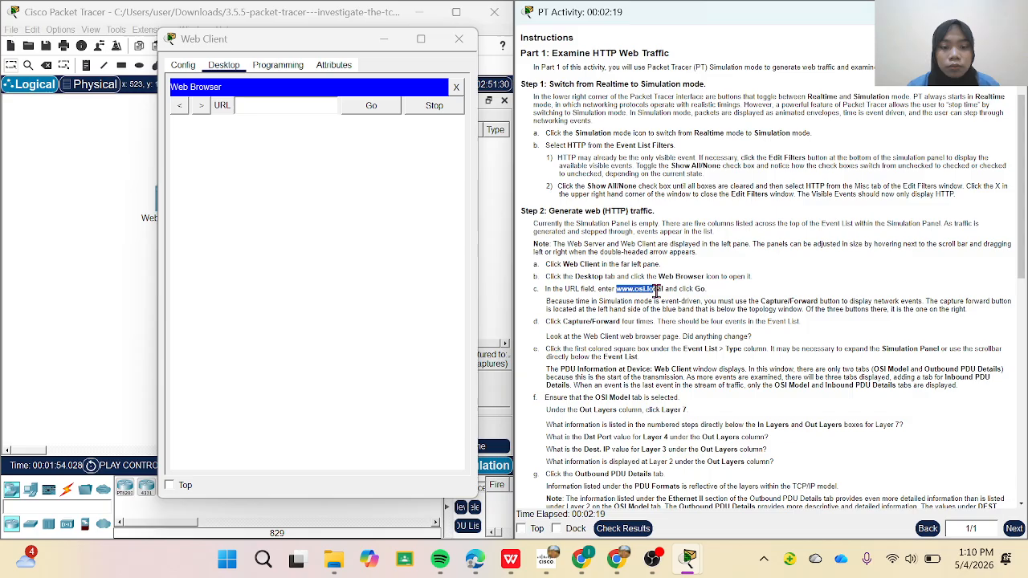
right_click(646, 291)
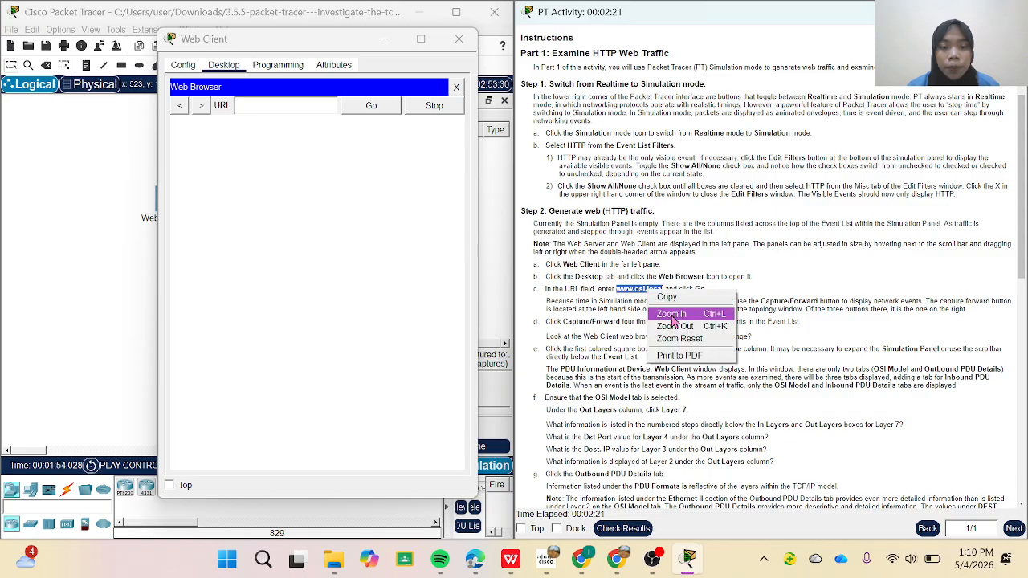
left_click(671, 297)
left_click(305, 108)
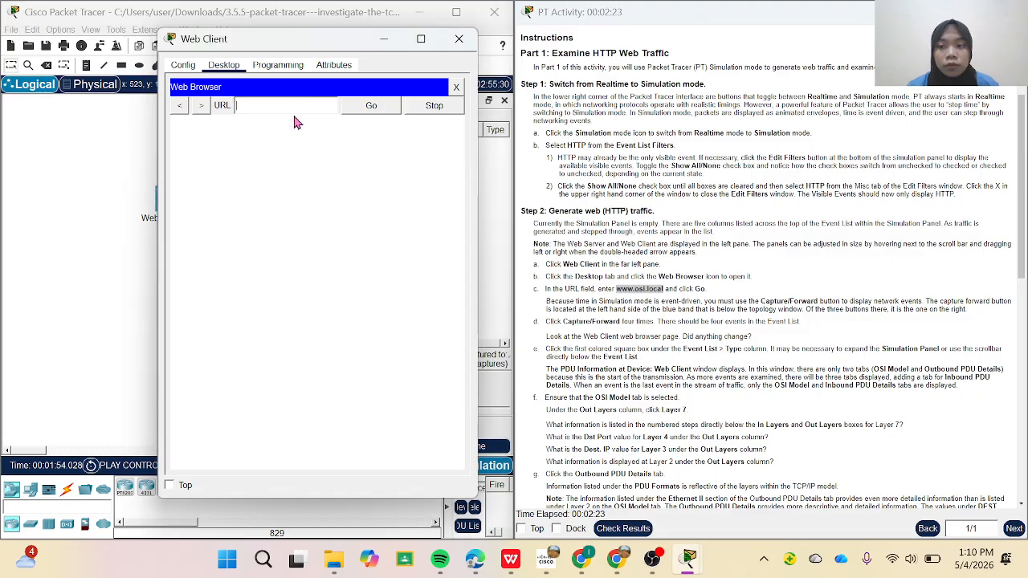
right_click(294, 113)
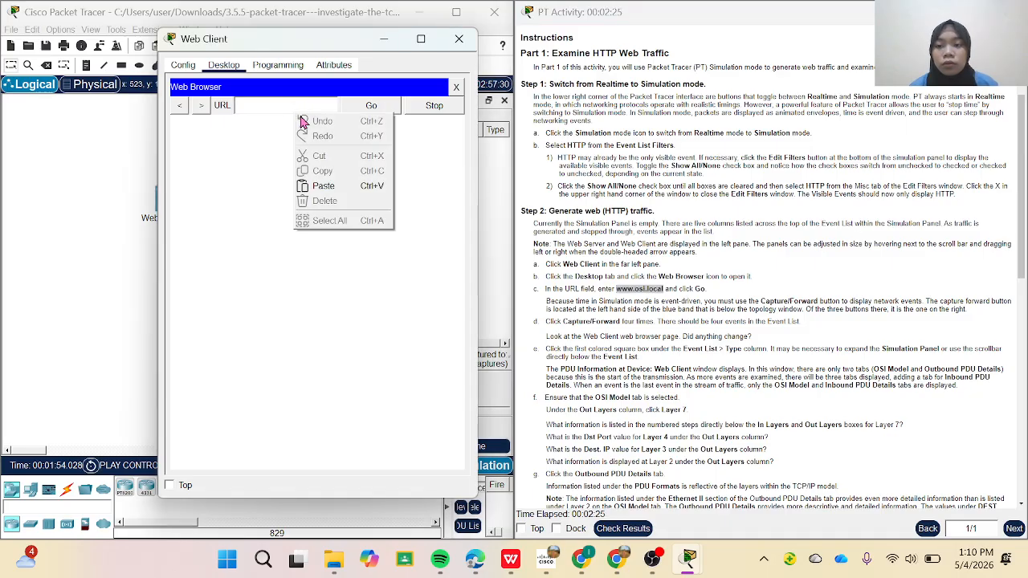
left_click(339, 187)
left_click(368, 109)
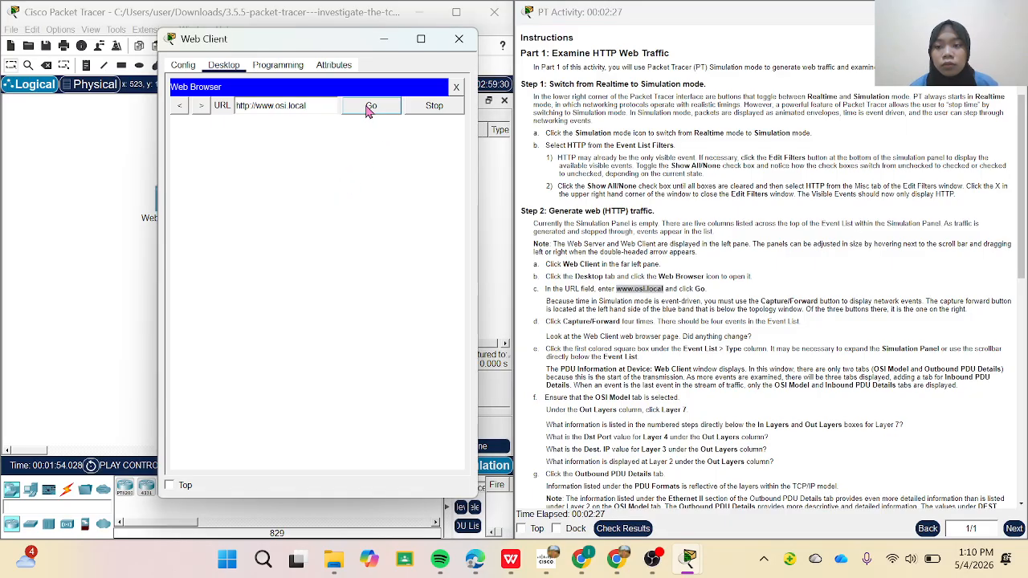
Minimize the Web Client window and capture the HTTP traffic by advancing the simulation four times
left_click(382, 40)
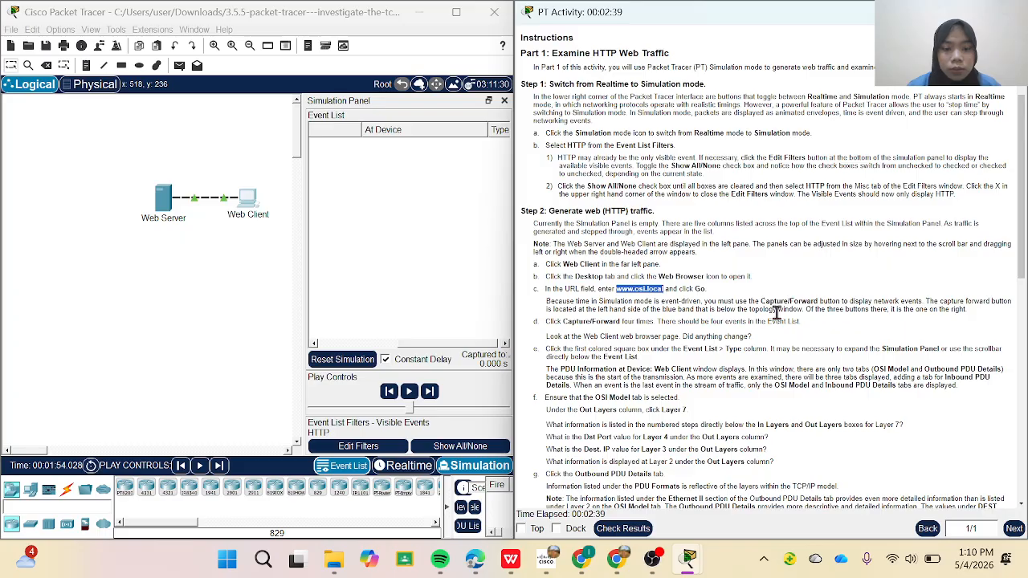
left_click(754, 194)
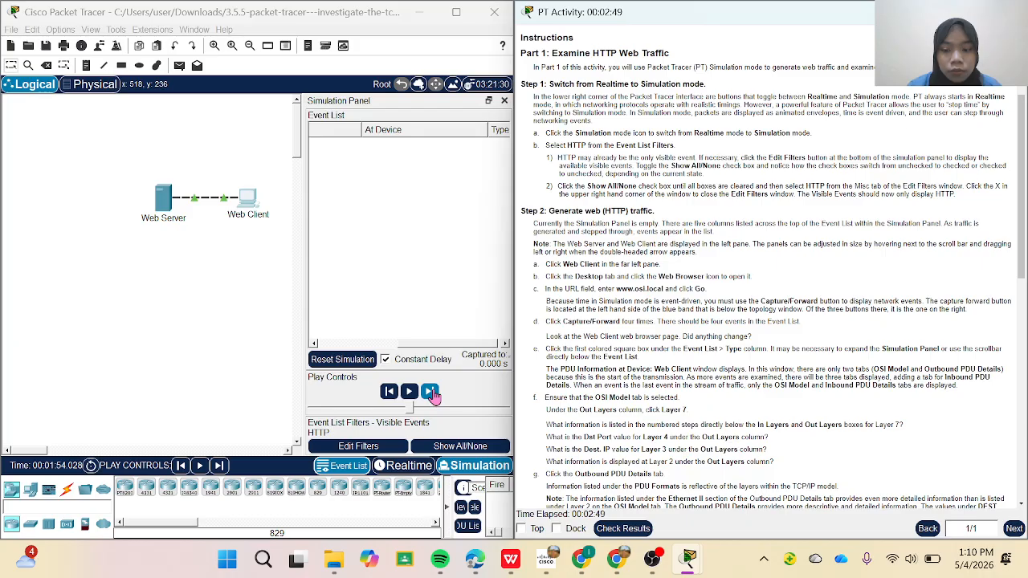
left_click(359, 463)
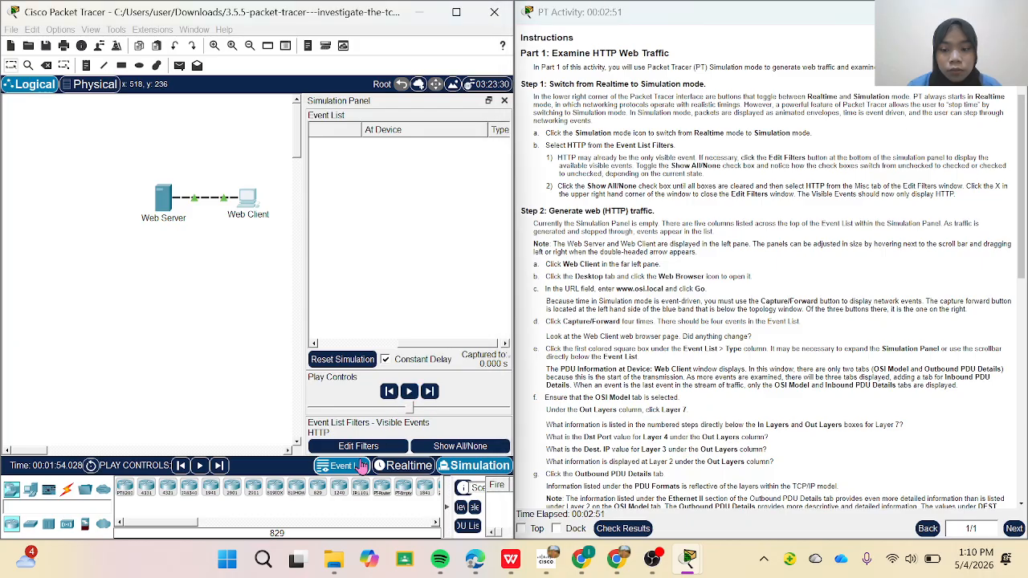
left_click(359, 466)
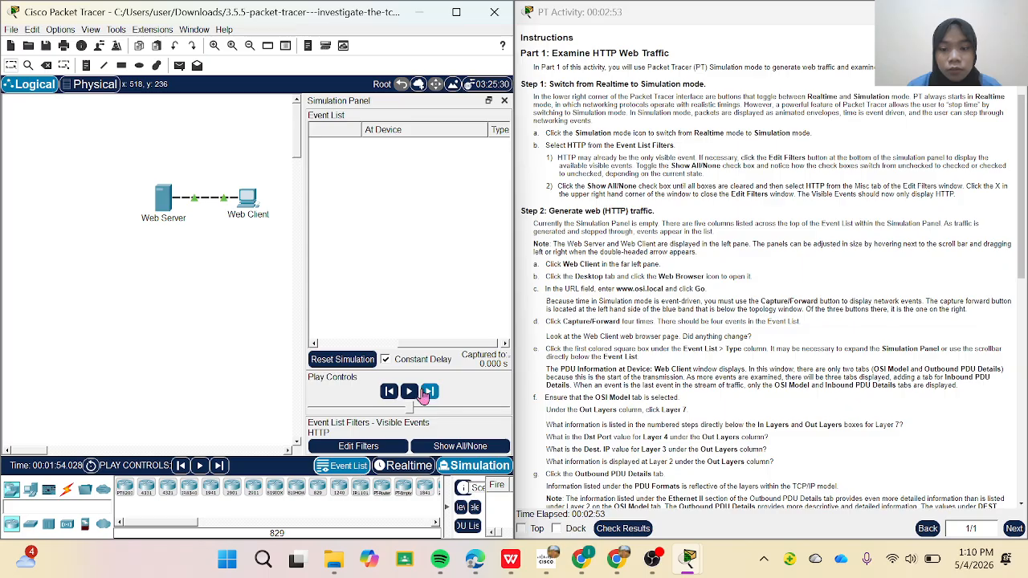
left_click(430, 392)
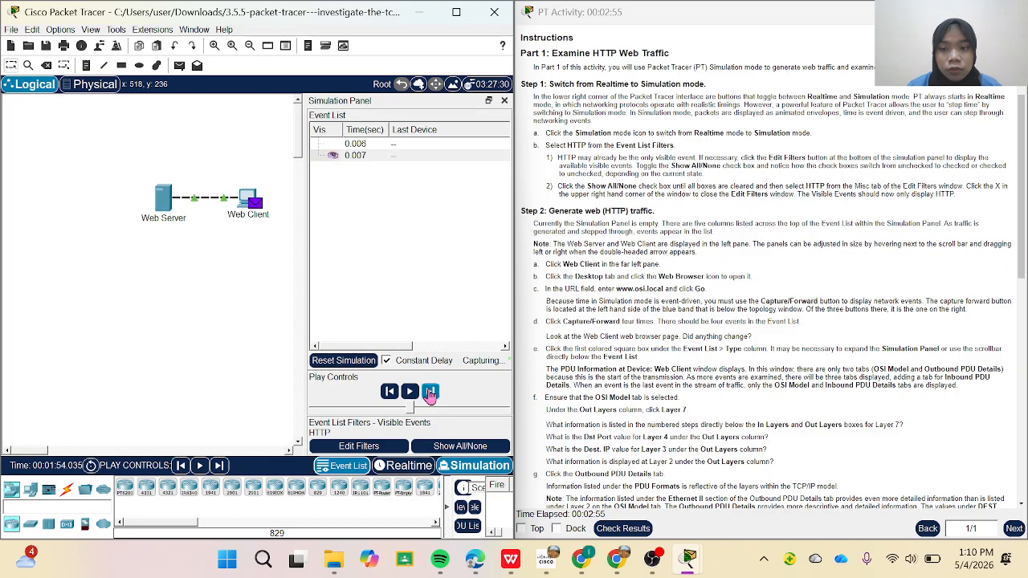
left_click(430, 391)
left_click(430, 391)
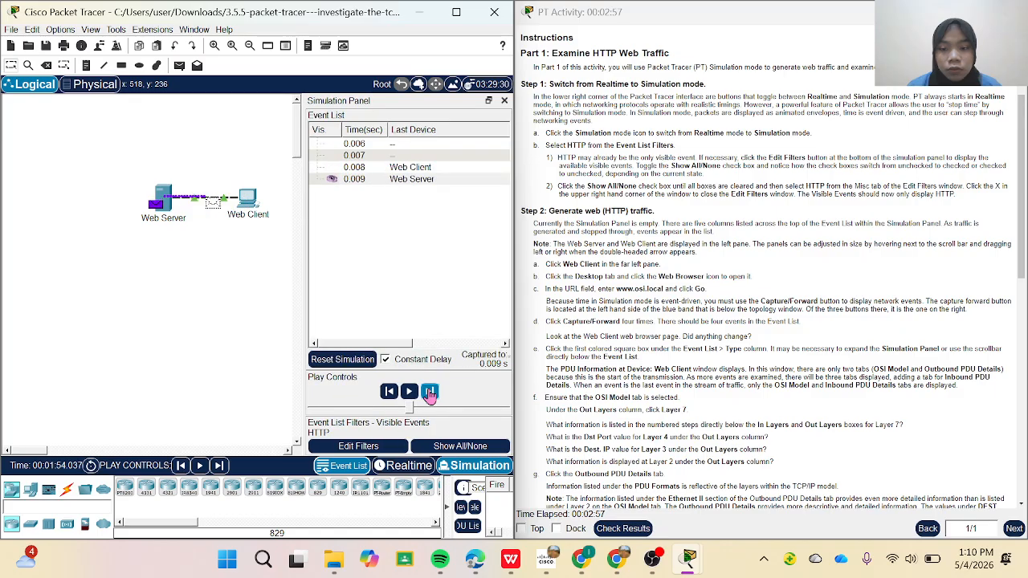
left_click(430, 392)
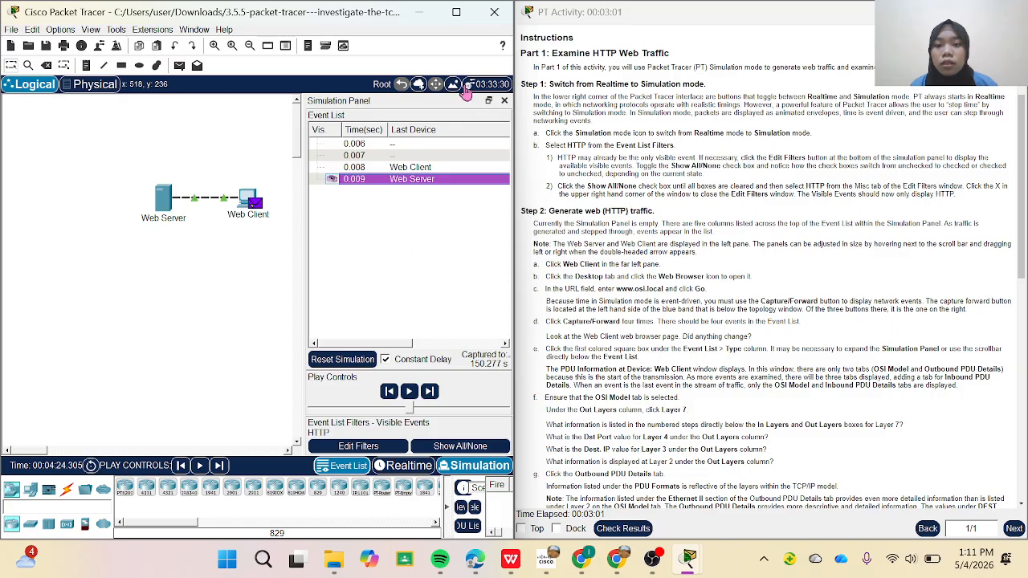
Undock the Simulation Panel and place it beside the network topology, clear of the two devices
double_click(421, 103)
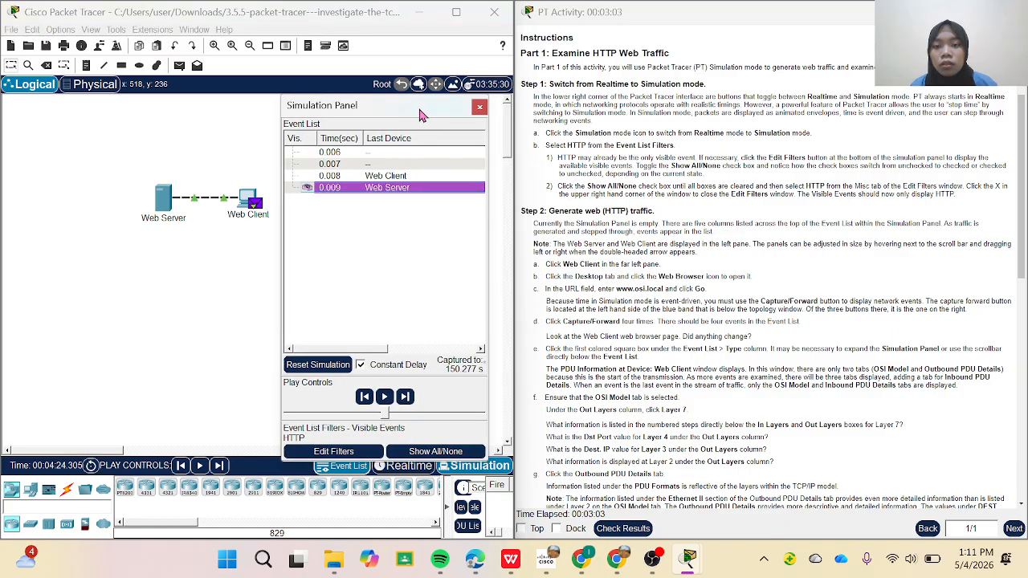
left_click_drag(411, 111, 433, 110)
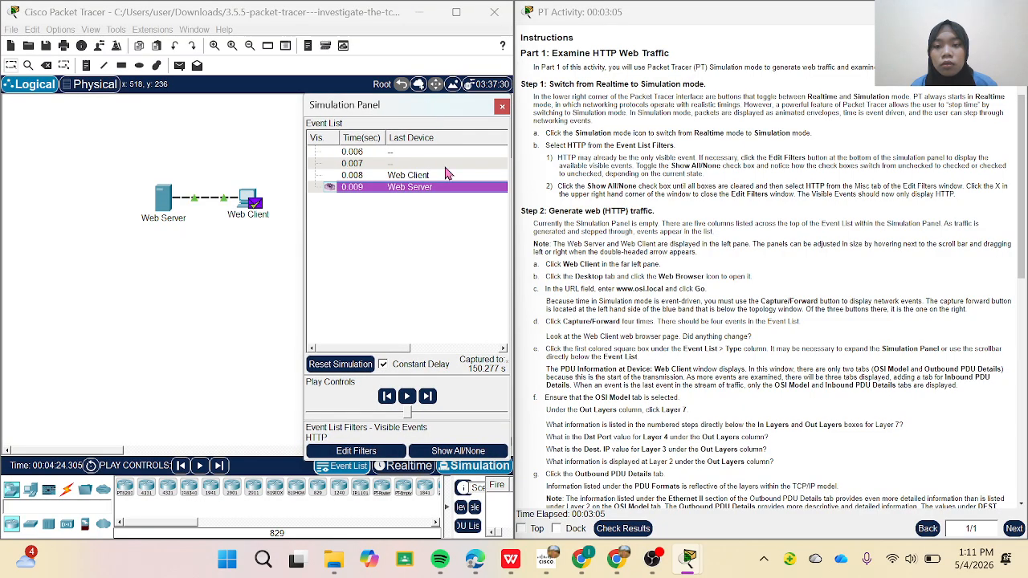
left_click(264, 269)
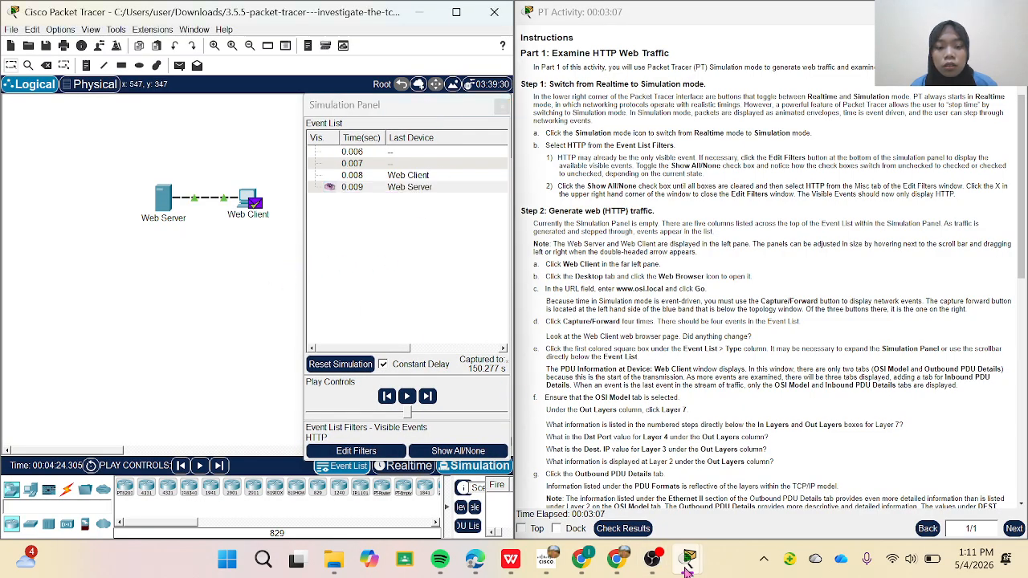
Bring up the Web Client window to check whether its browser page changed, and minimize it again
mouse_move(687, 560)
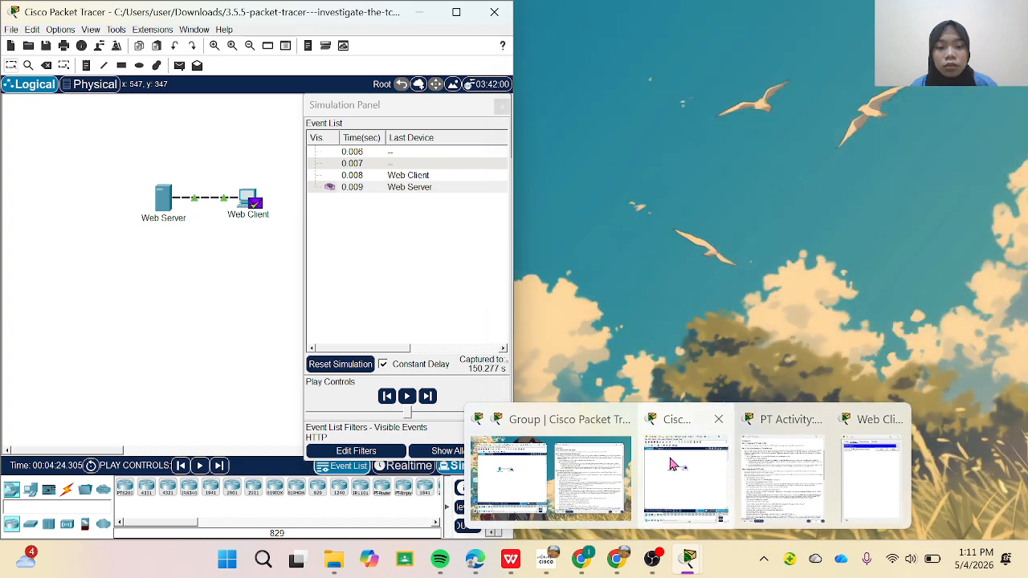
left_click(669, 481)
mouse_move(694, 565)
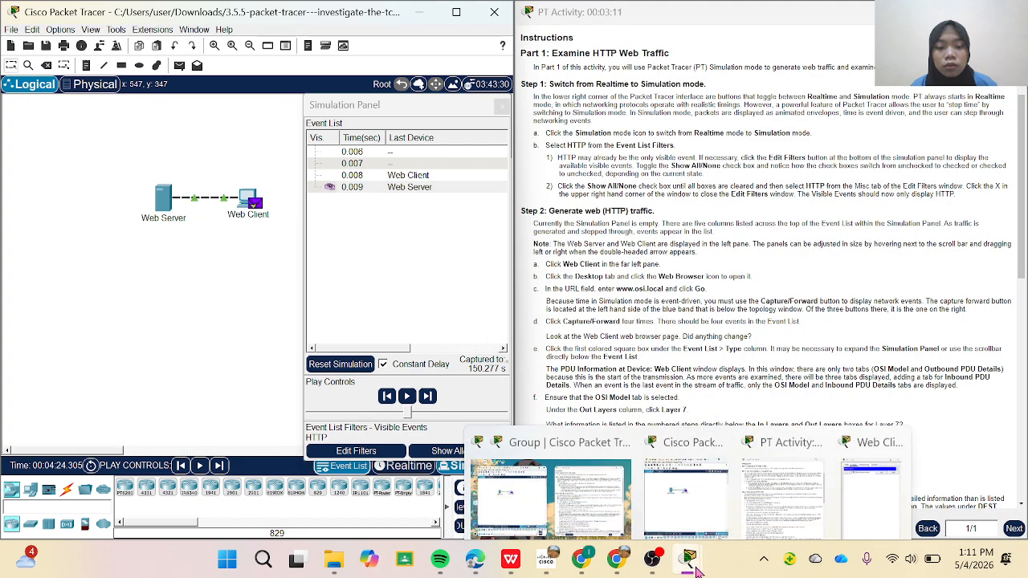
left_click(850, 489)
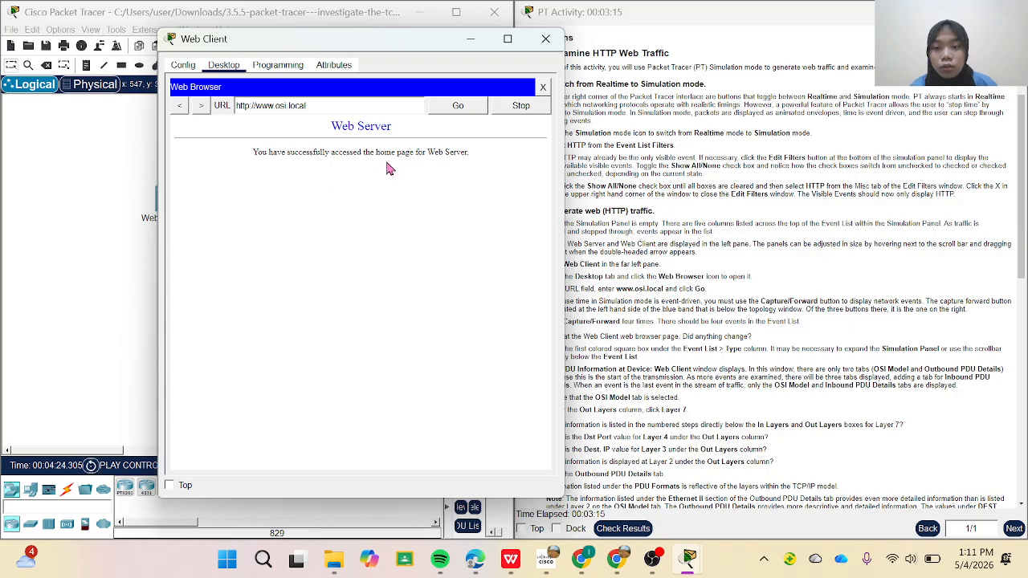
left_click(471, 38)
Show all event types in the event list and bring the At Device and Type columns into view
scroll(654, 273, "down", 1)
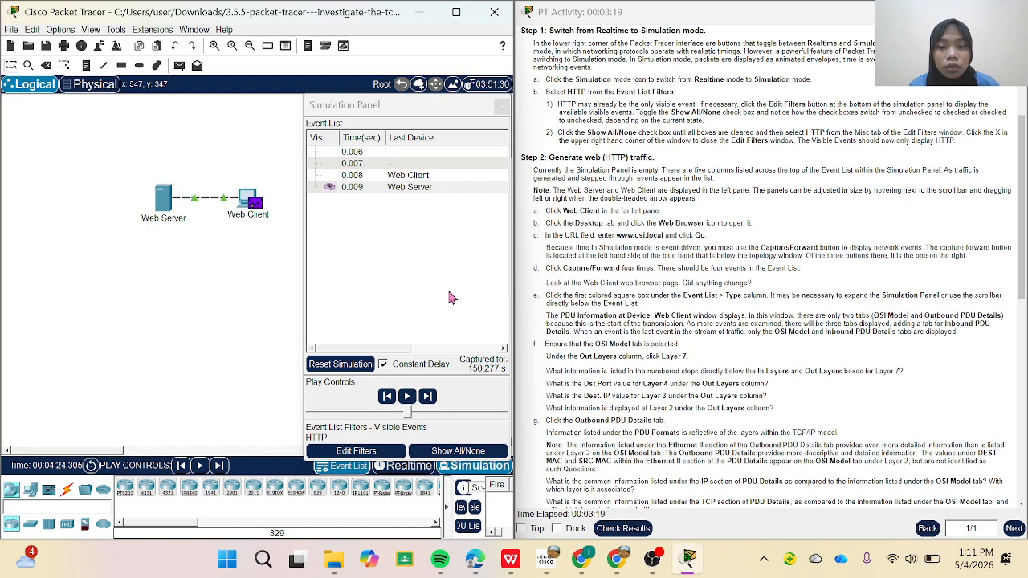
left_click(460, 246)
left_click(446, 187)
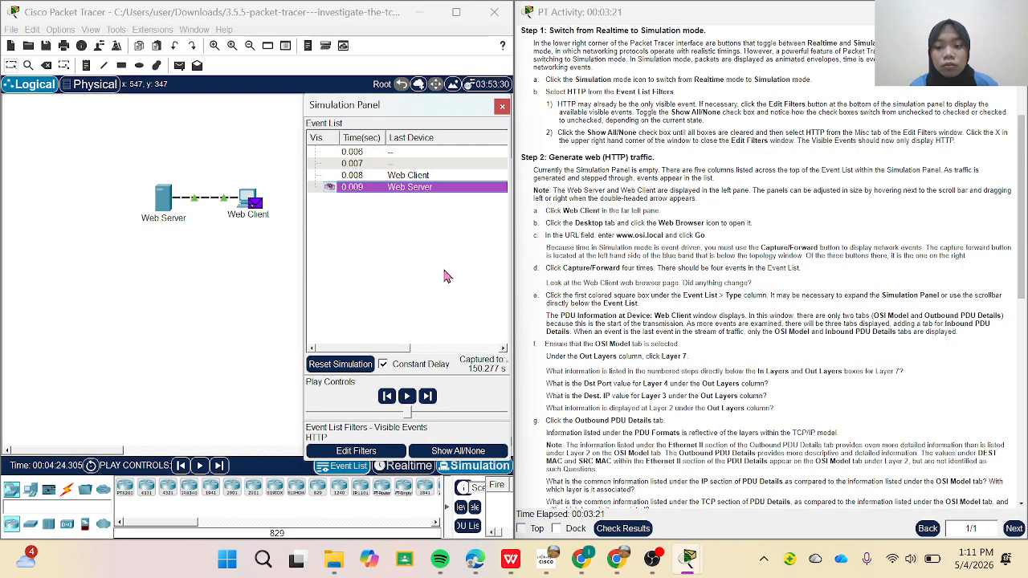
left_click(446, 452)
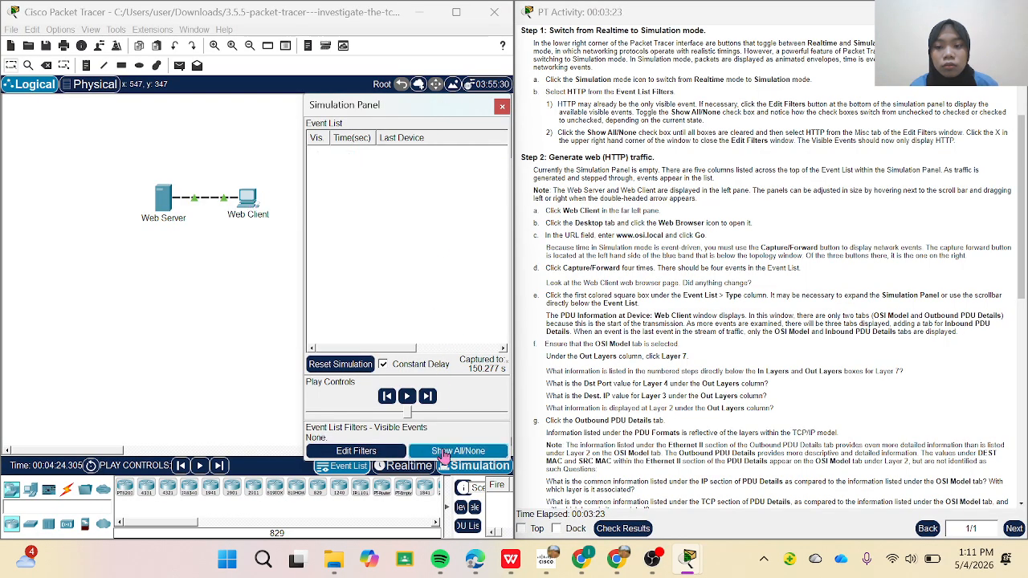
left_click(444, 452)
scroll(407, 222, "down", 3)
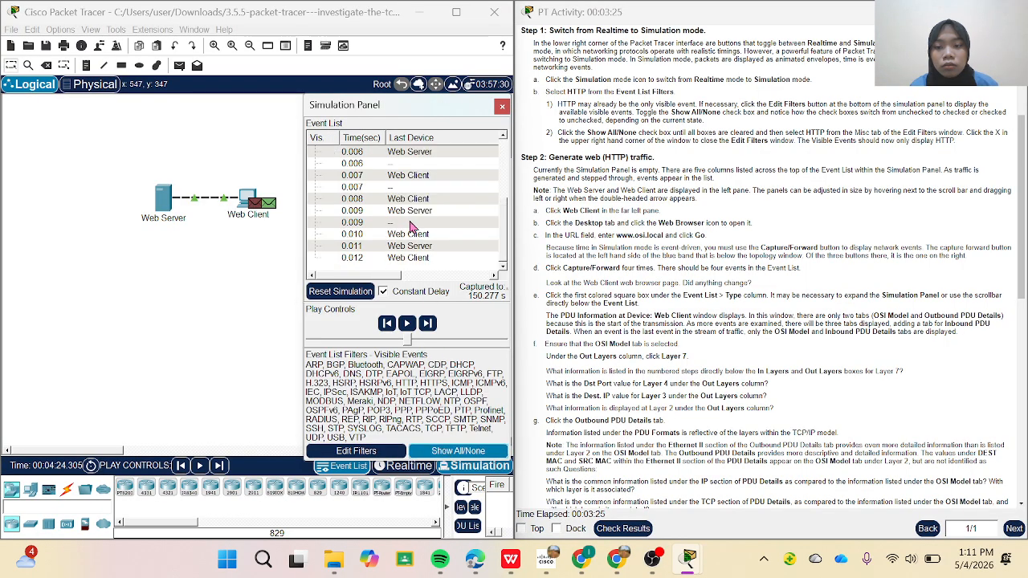
scroll(411, 220, "up", 3)
left_click_drag(364, 275, 463, 278)
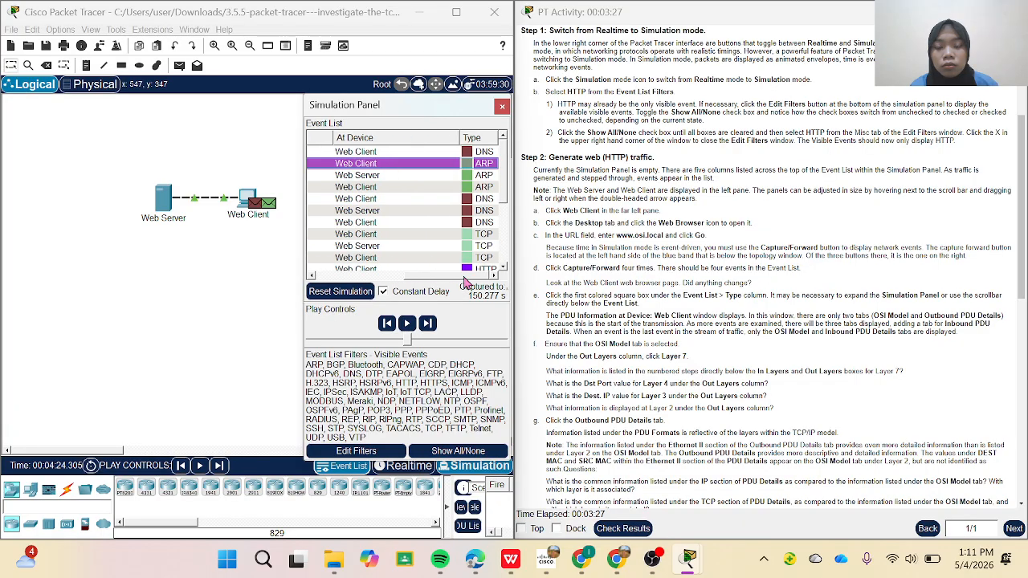
Clear all event list filters and set HTTP as the only visible event
left_click(438, 442)
left_click(441, 452)
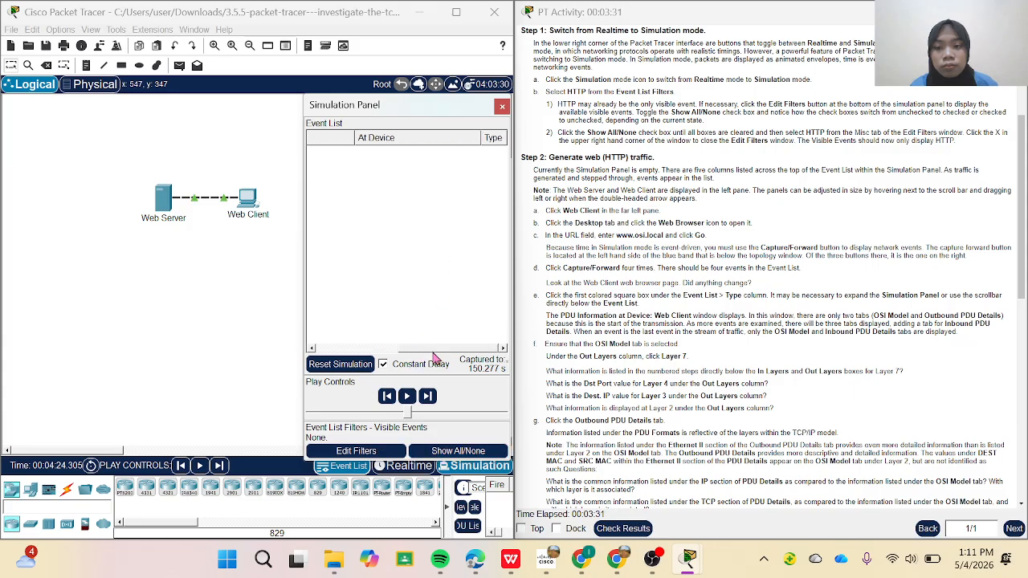
left_click(354, 451)
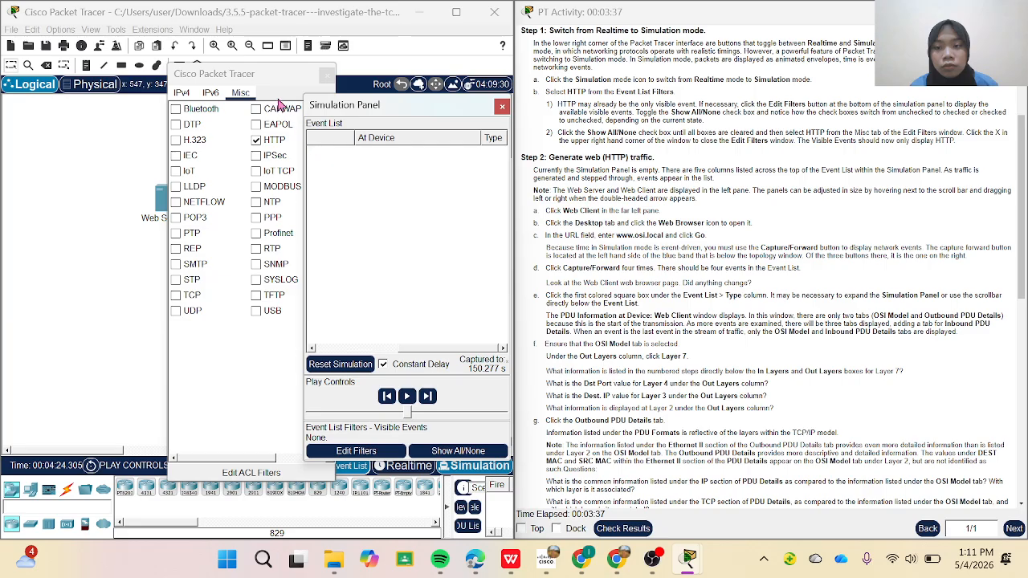
left_click(327, 75)
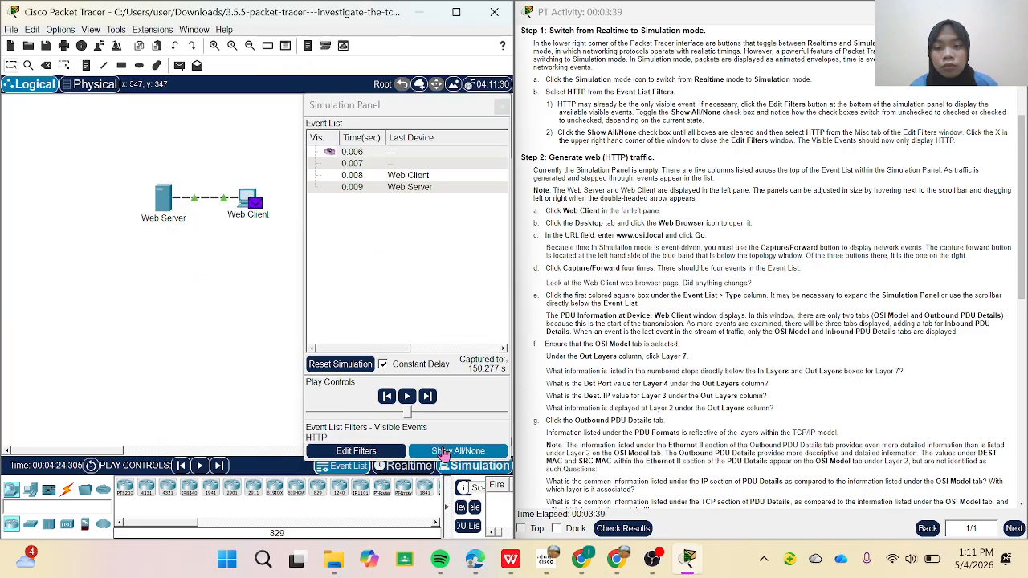
Open the PDU information of the first HTTP event in the list and arrange its window and the main window beside the instructions
left_click_drag(379, 352, 481, 351)
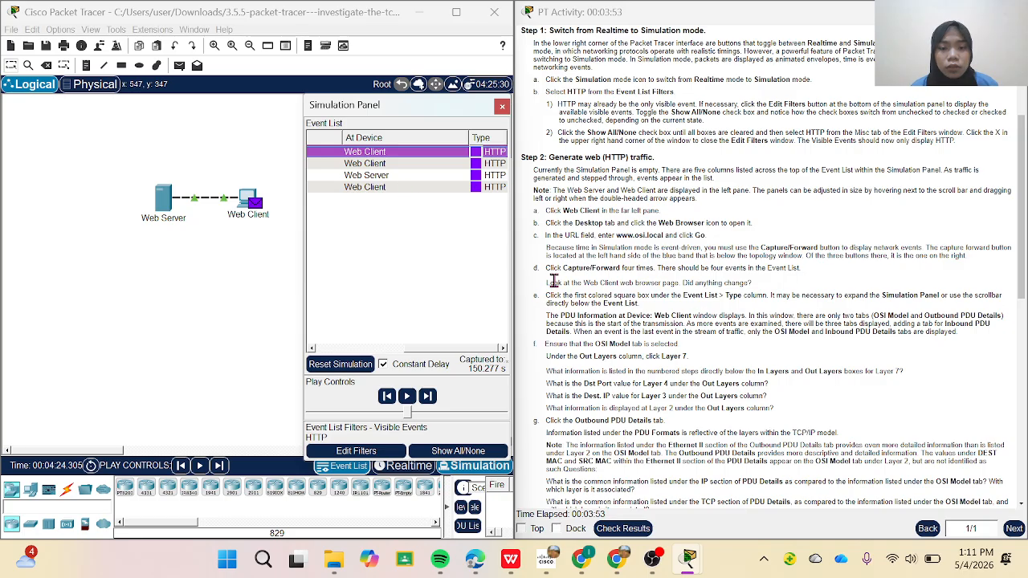
left_click(476, 152)
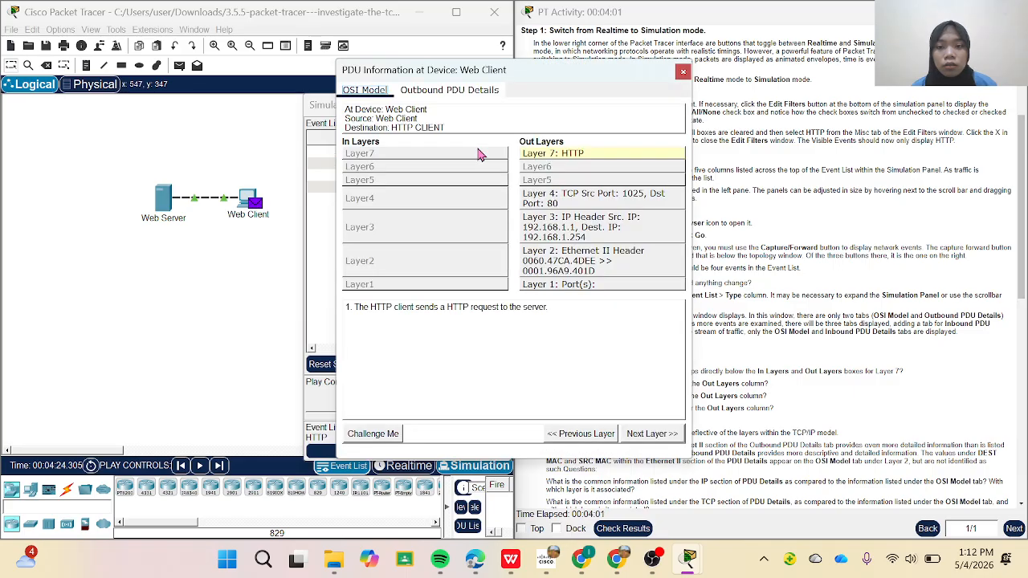
left_click_drag(566, 82, 401, 71)
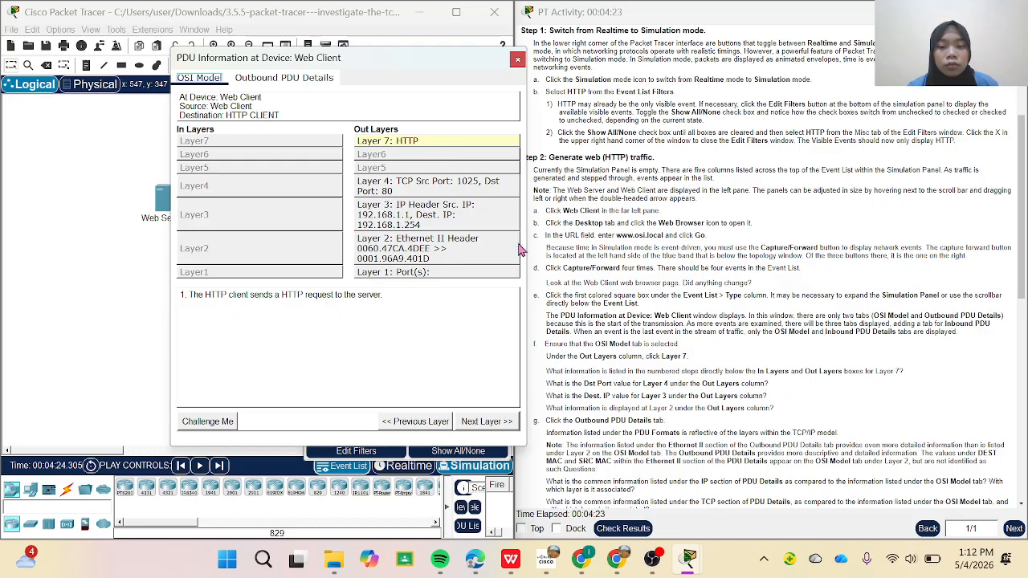
left_click_drag(526, 244, 576, 230)
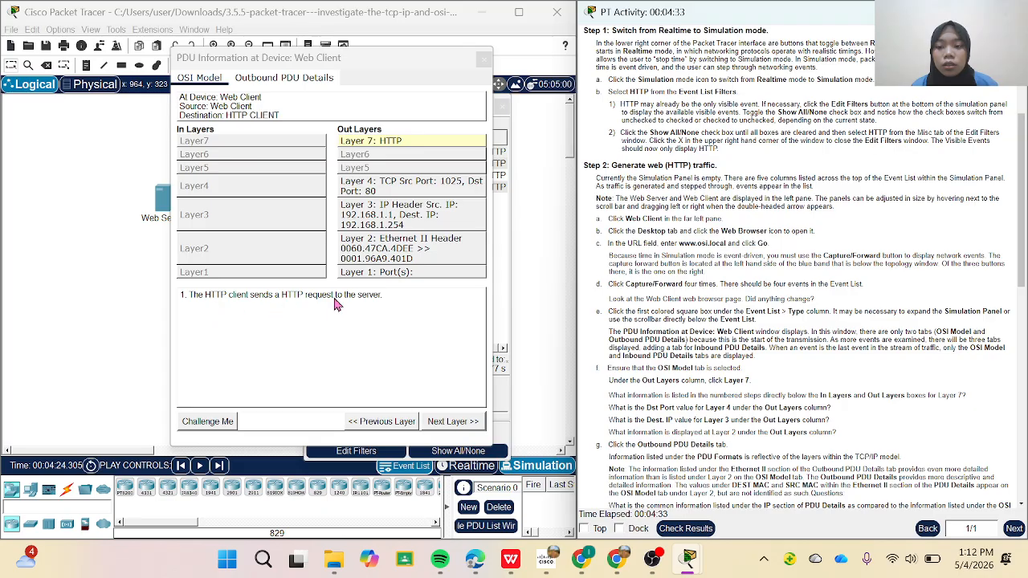
Examine the Layer 4, Layer 3 and Layer 2 entries of the Out Layers for the questions in step f
left_click(391, 184)
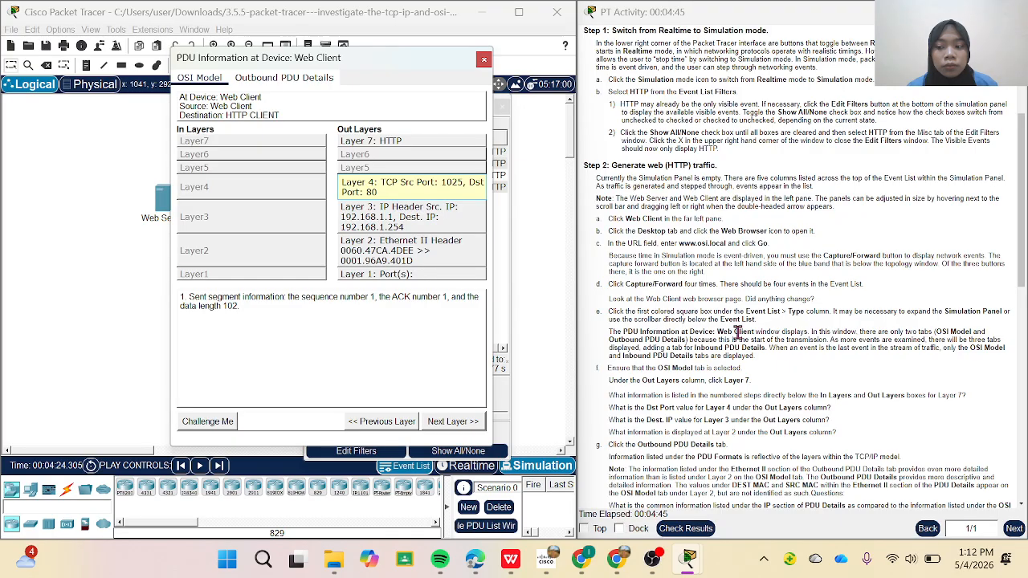
scroll(854, 257, "down", 1)
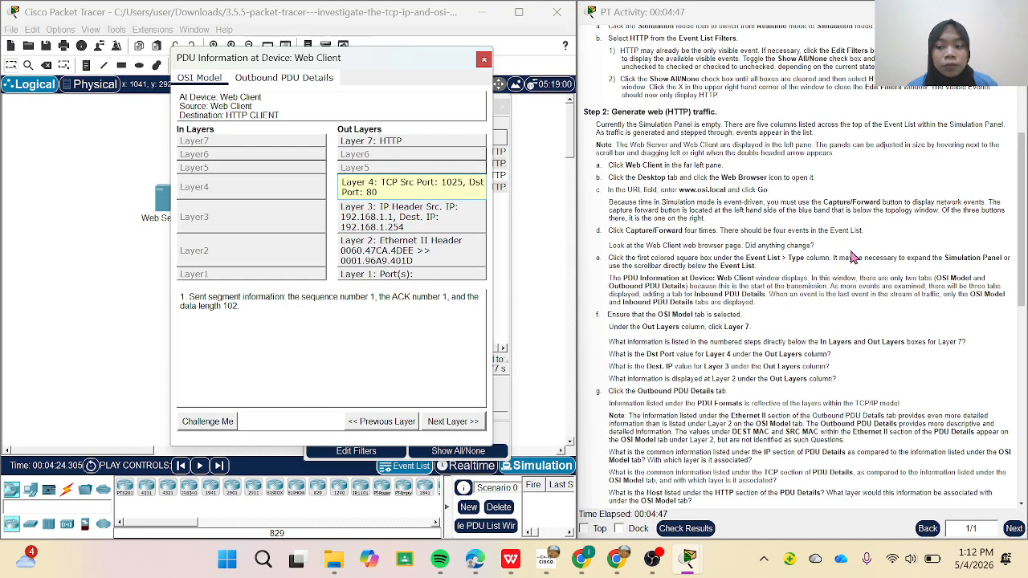
scroll(854, 257, "down", 2)
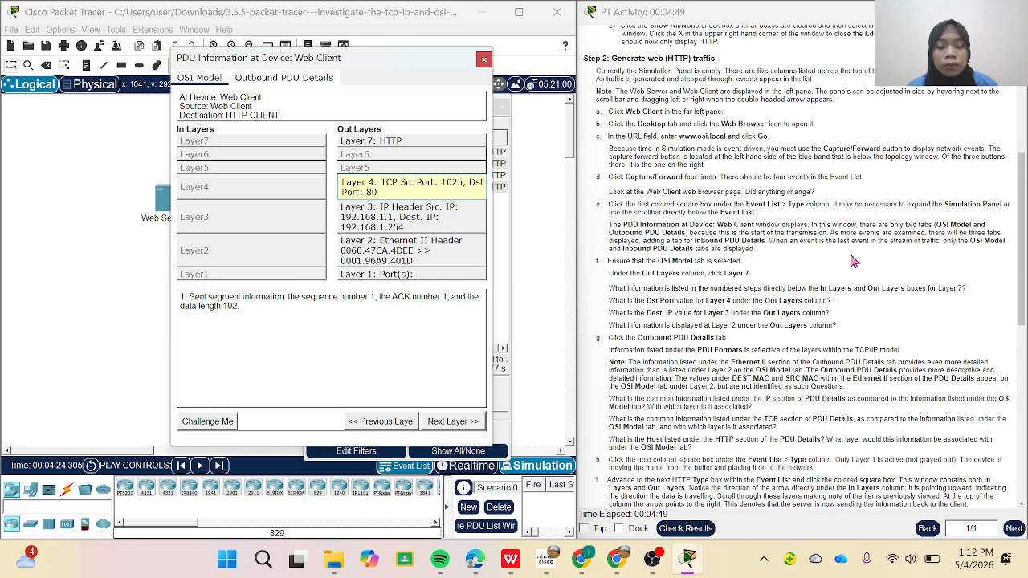
scroll(750, 221, "up", 1)
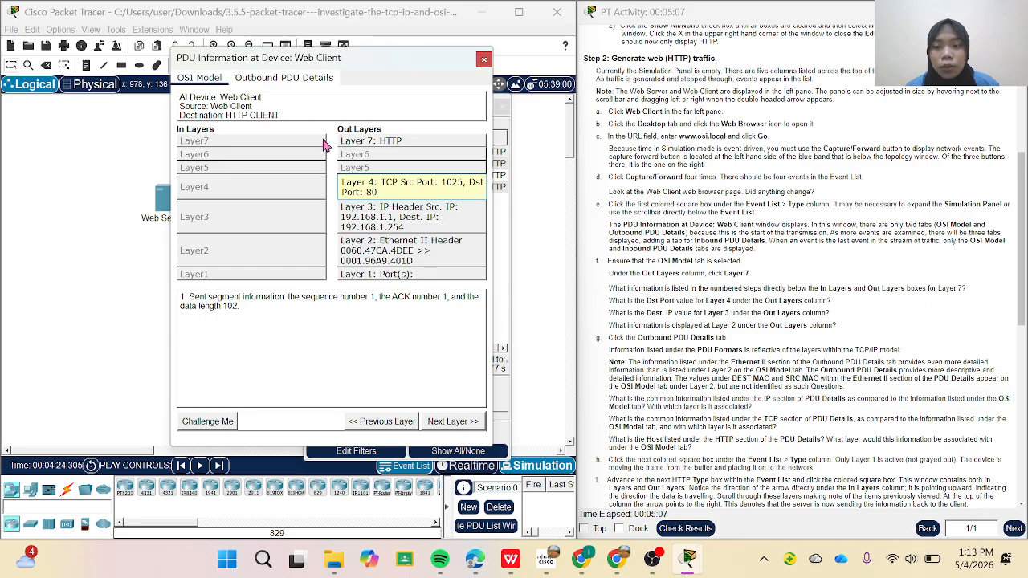
left_click(394, 219)
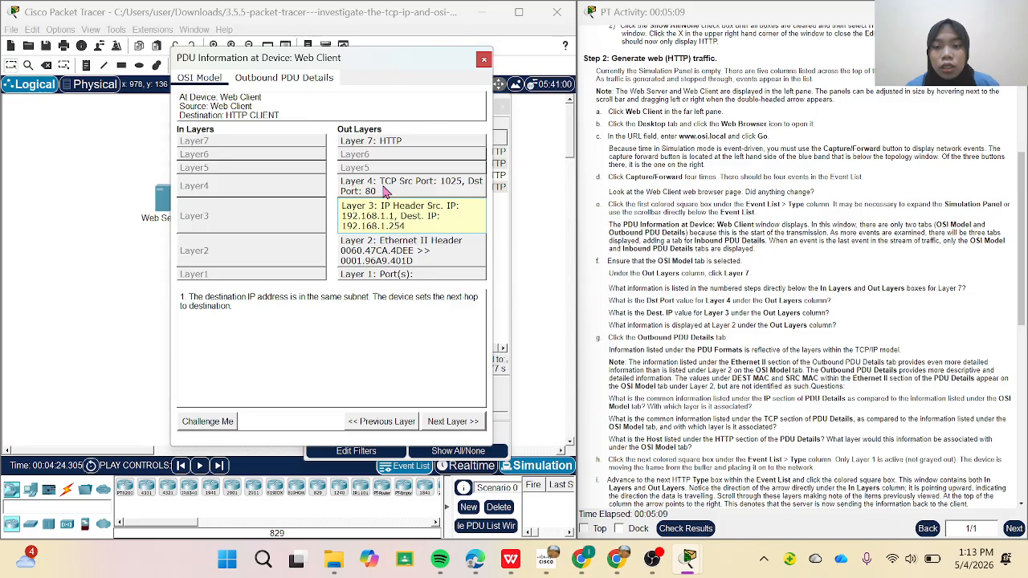
left_click(384, 191)
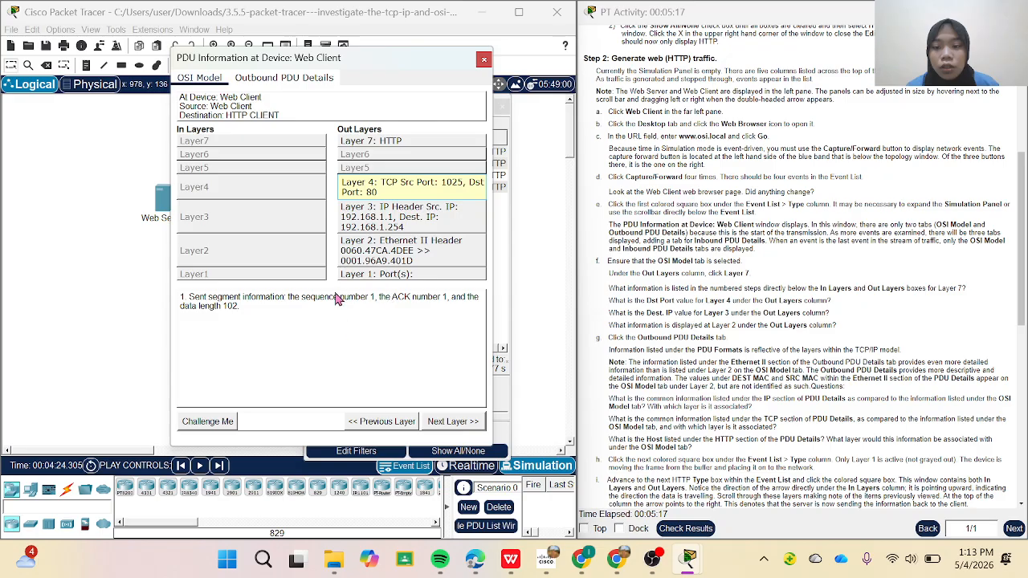
left_click(392, 228)
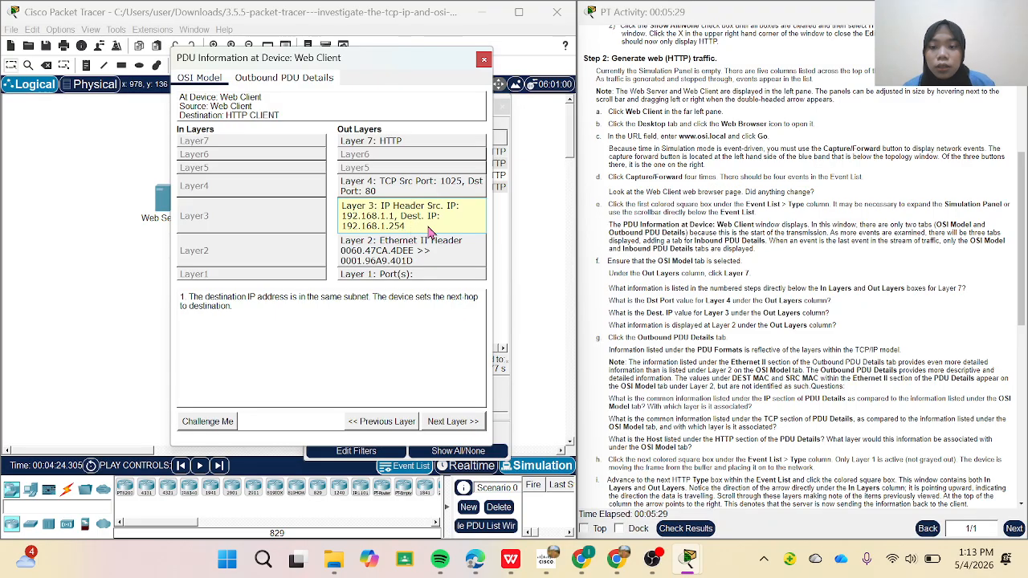
left_click(399, 255)
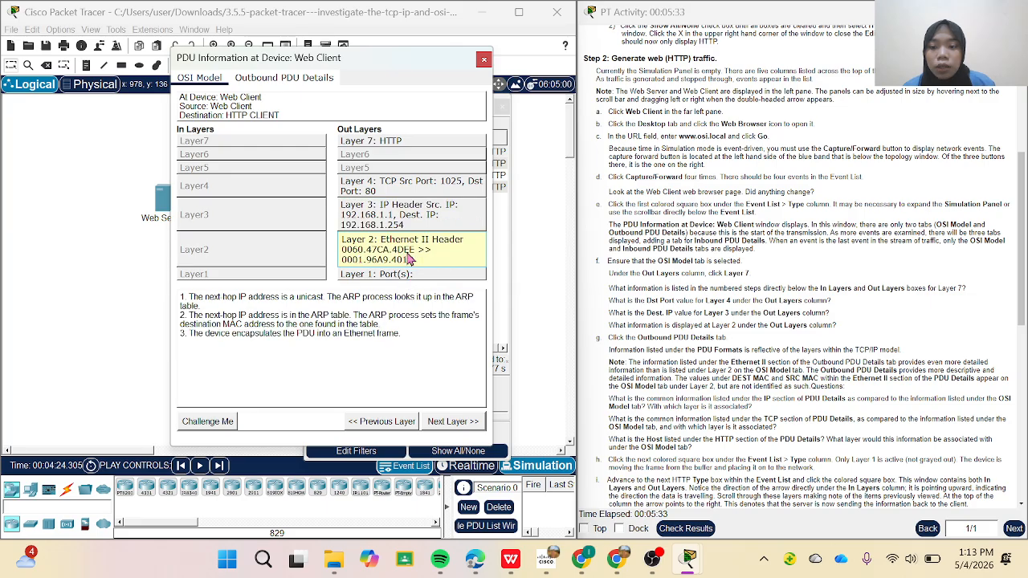
left_click(386, 276)
left_click(392, 257)
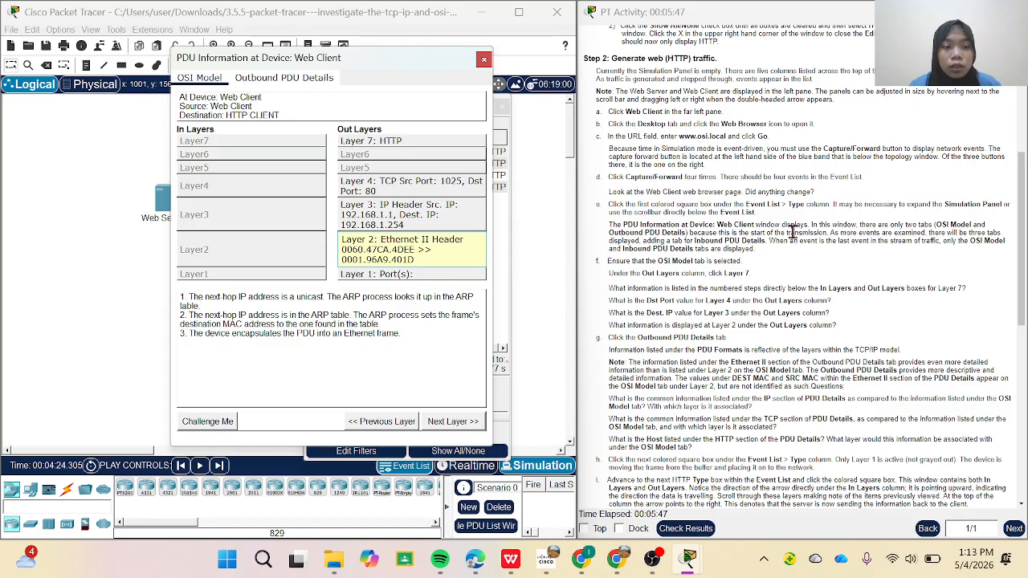
Examine the Ethernet II, IP, TCP and HTTP request sections of the Outbound PDU Details
left_click(271, 81)
scroll(308, 173, "down", 3)
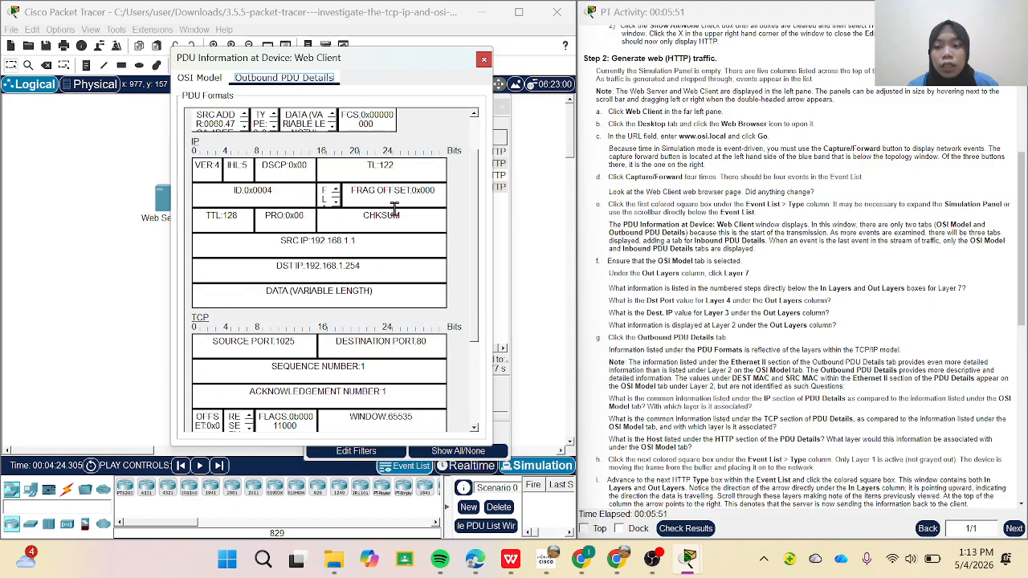
scroll(308, 173, "up", 3)
scroll(360, 175, "down", 5)
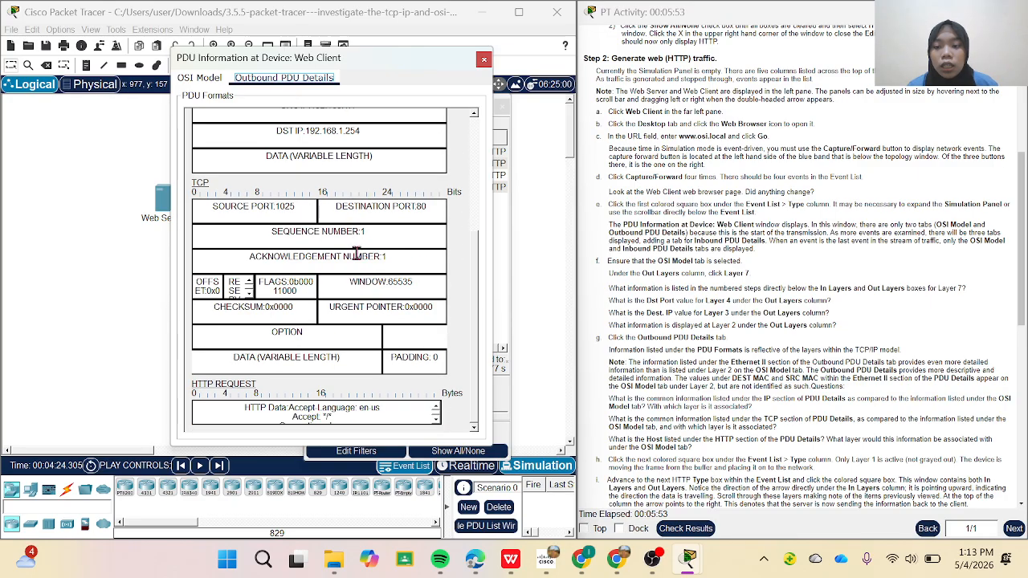
scroll(370, 361, "up", 1)
scroll(353, 345, "down", 1)
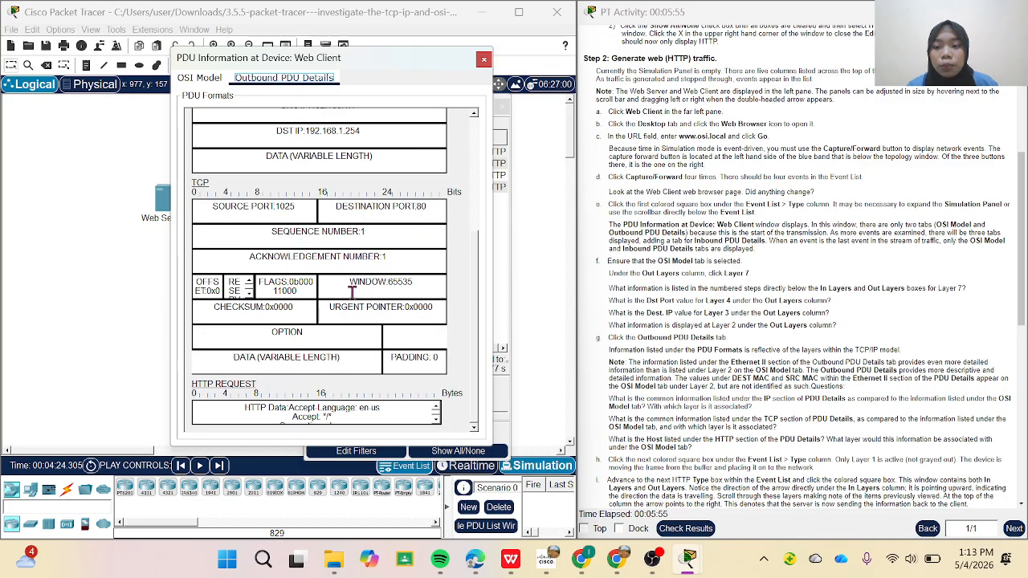
scroll(350, 291, "up", 5)
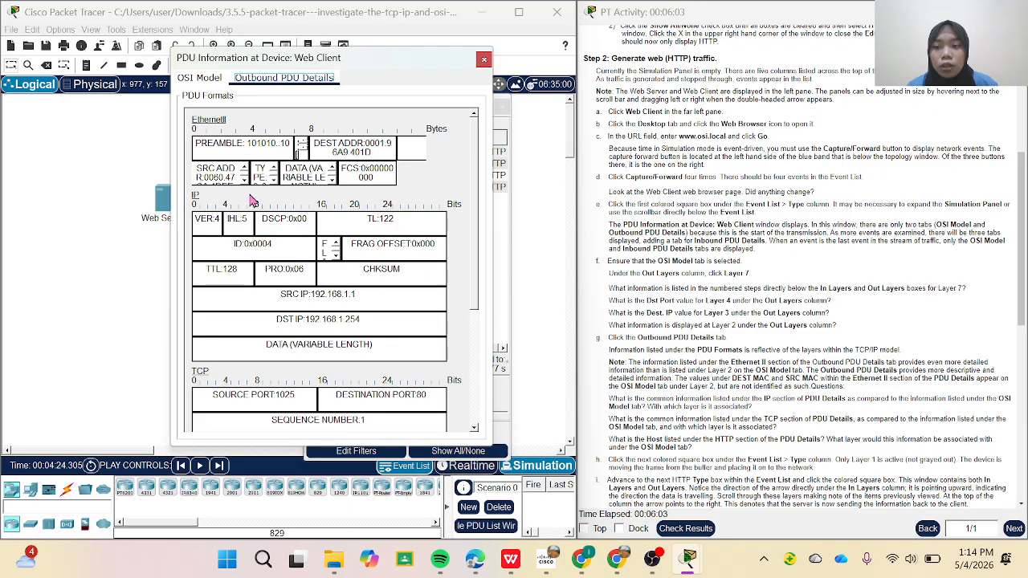
Return to the PDU's OSI Model view and reread the Step 2 questions about its layers
left_click(200, 77)
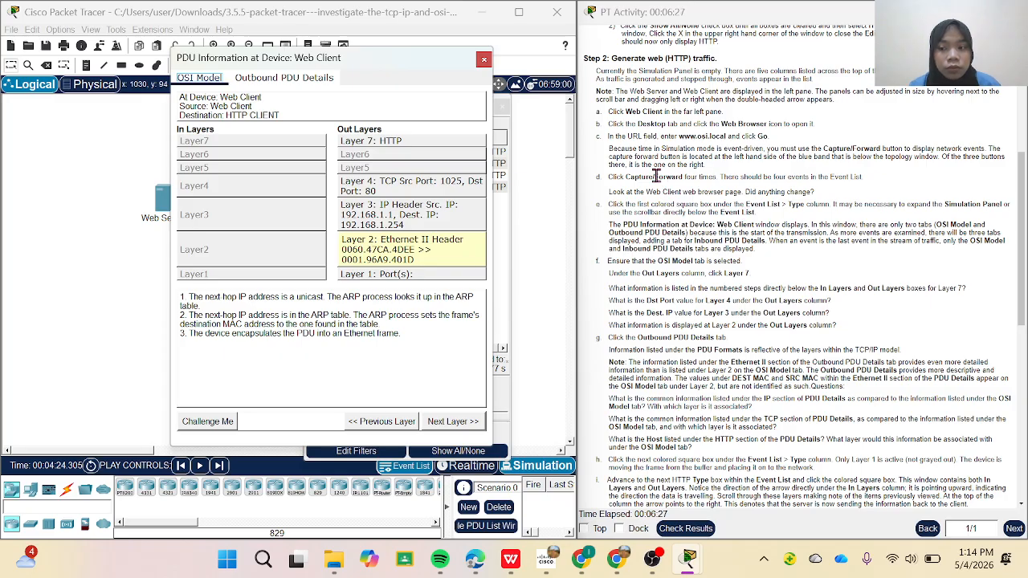
scroll(658, 184, "down", 1)
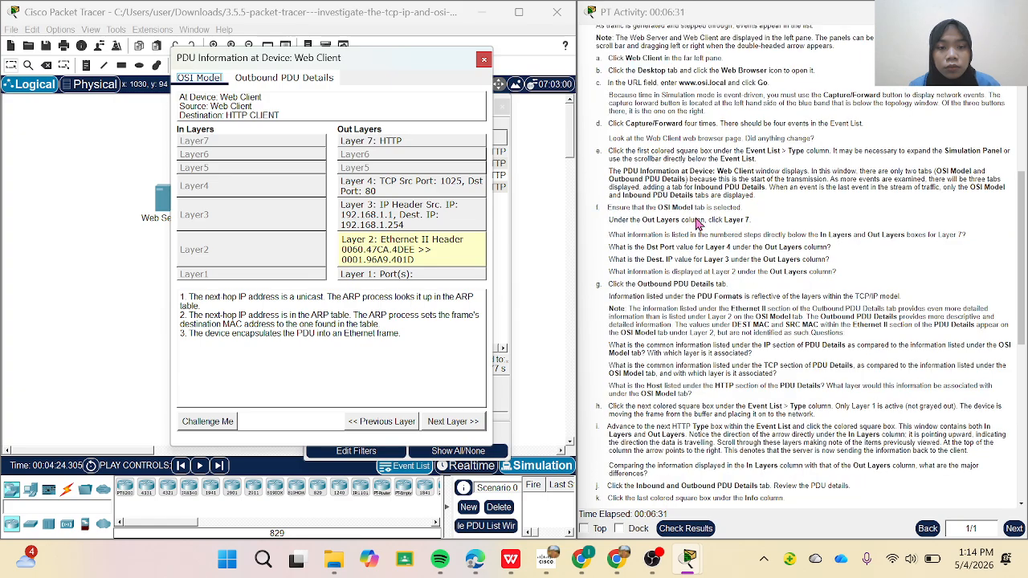
scroll(700, 224, "up", 1)
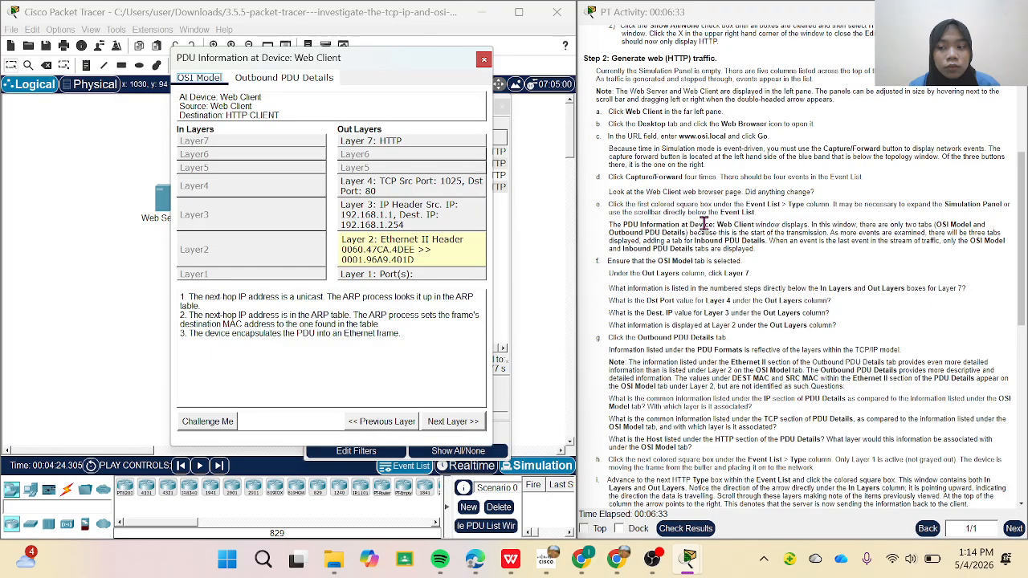
scroll(704, 224, "up", 1)
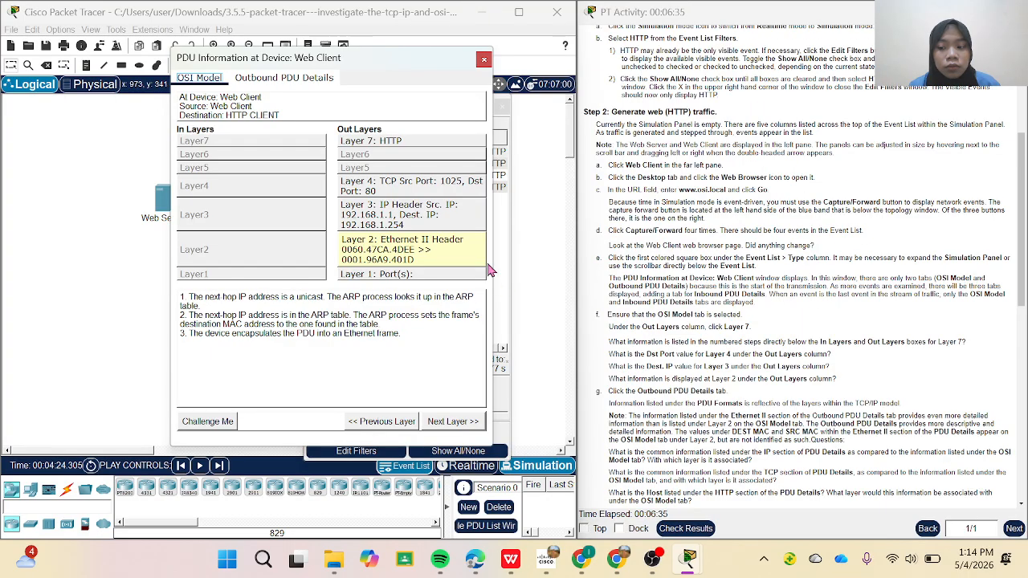
Close the first event's PDU information and open that of the second HTTP event, at Web Client
double_click(598, 230)
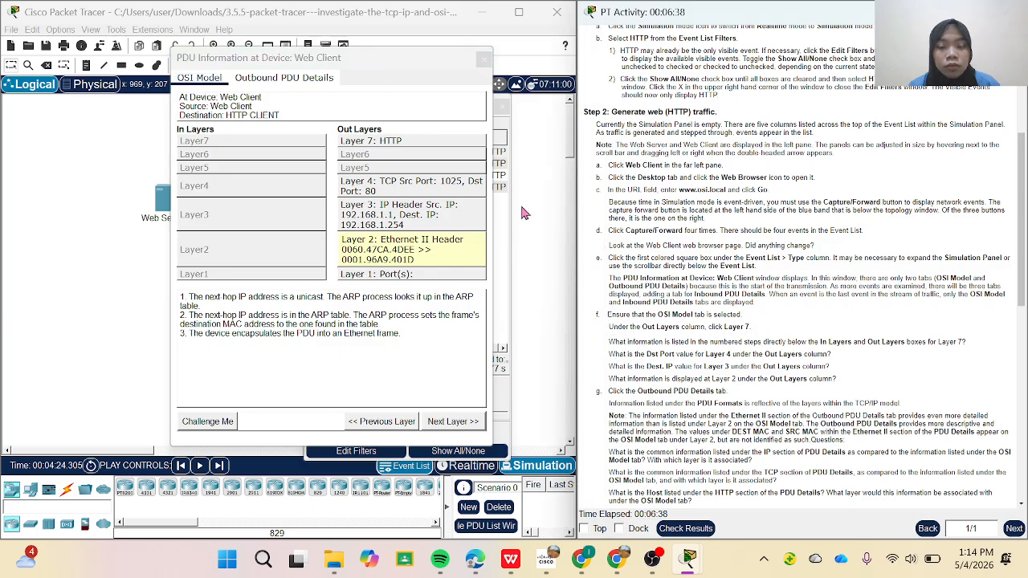
left_click(484, 58)
left_click(483, 165)
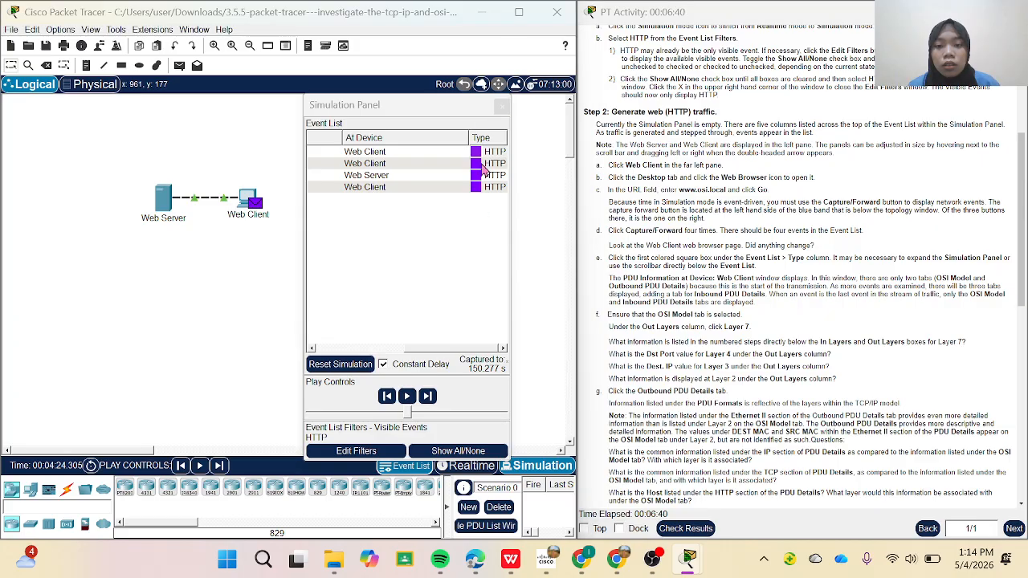
left_click(478, 164)
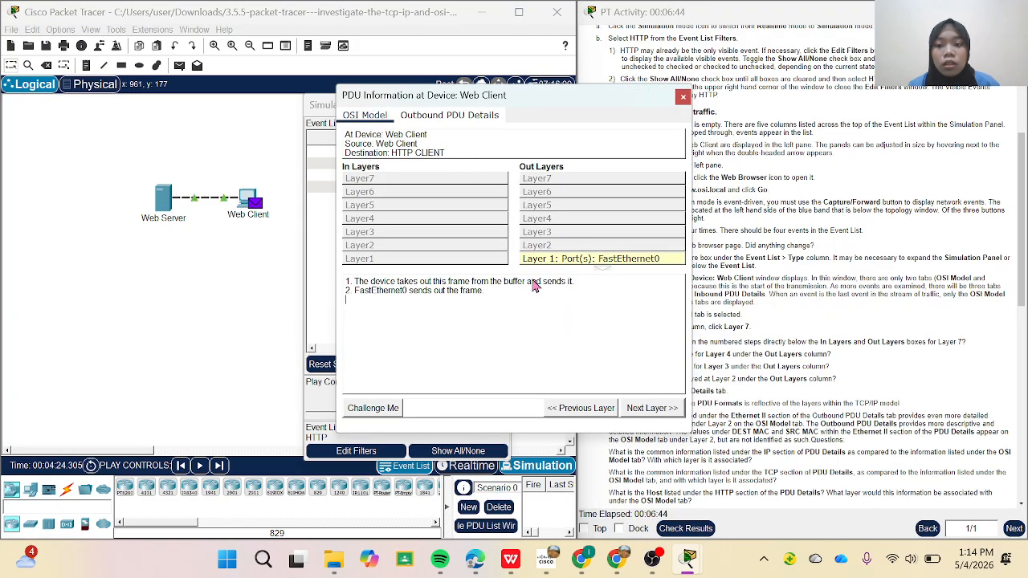
Review the second event's Outbound PDU Details down to the HTTP request, and return to its OSI Model view
left_click(450, 115)
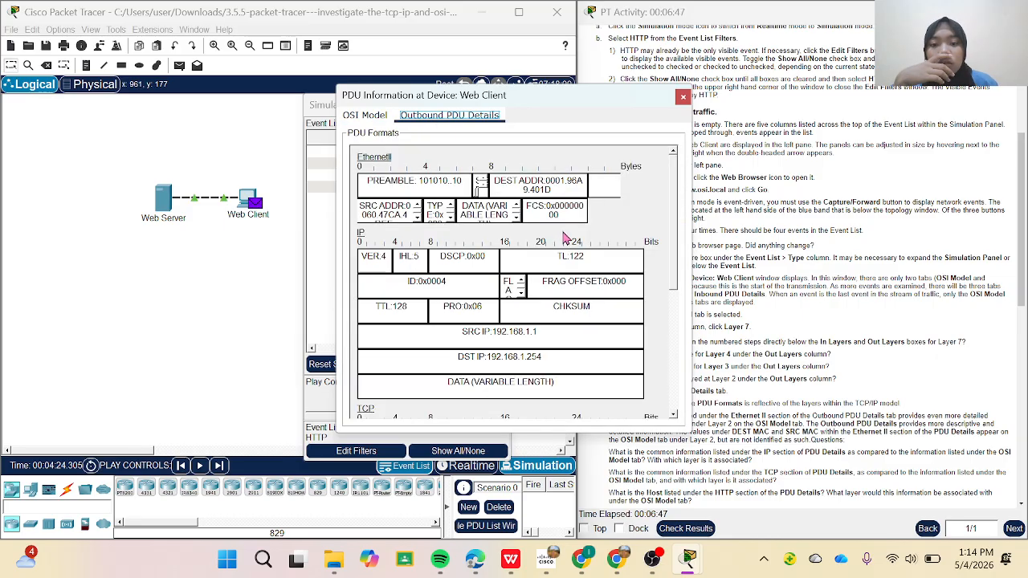
scroll(562, 265, "down", 5)
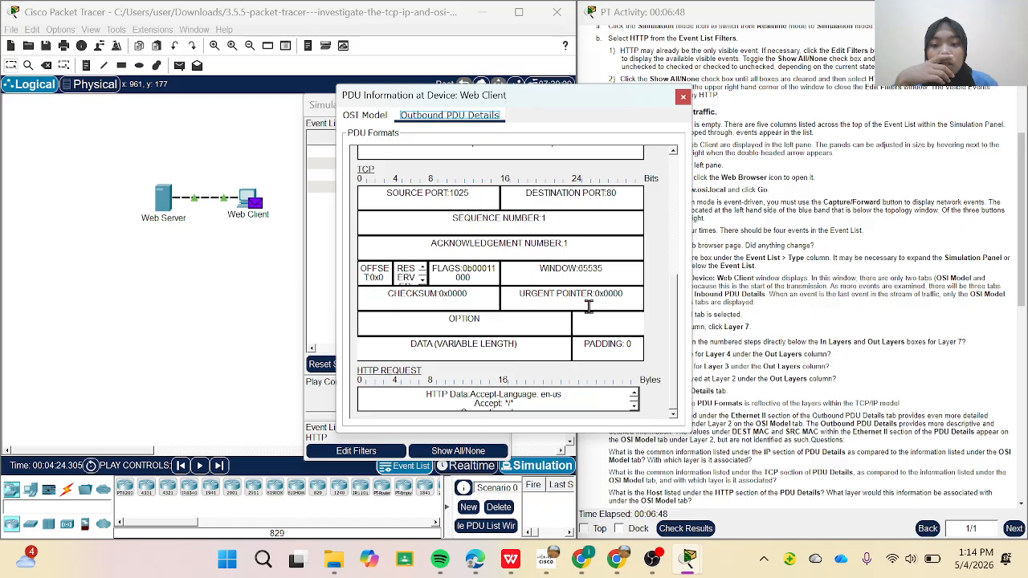
scroll(590, 312, "up", 3)
scroll(590, 319, "up", 2)
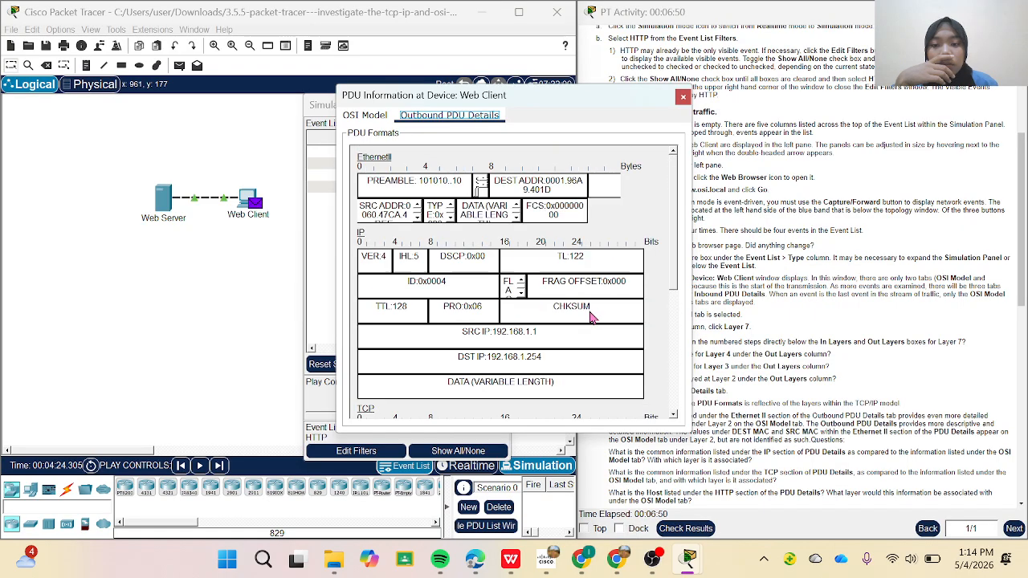
left_click(370, 116)
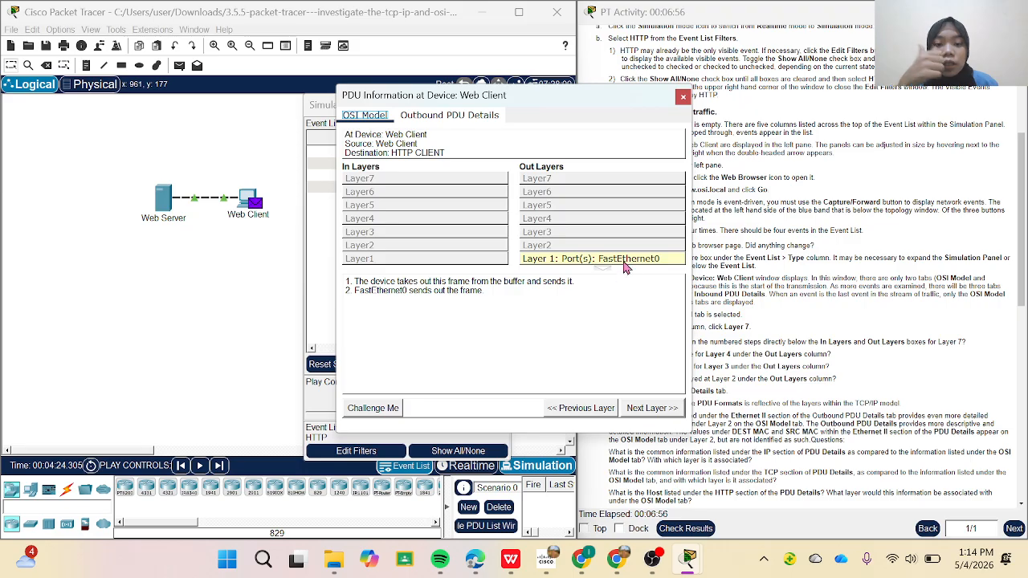
Switch to the PDU information of the third HTTP event, at Web Server, and place its window clear of the instructions
left_click(684, 97)
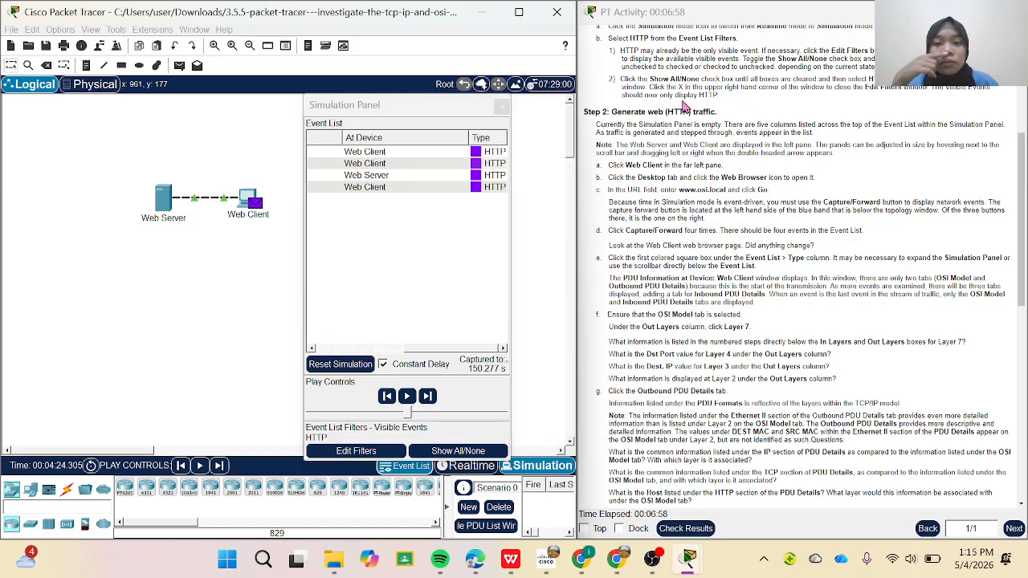
left_click(475, 177)
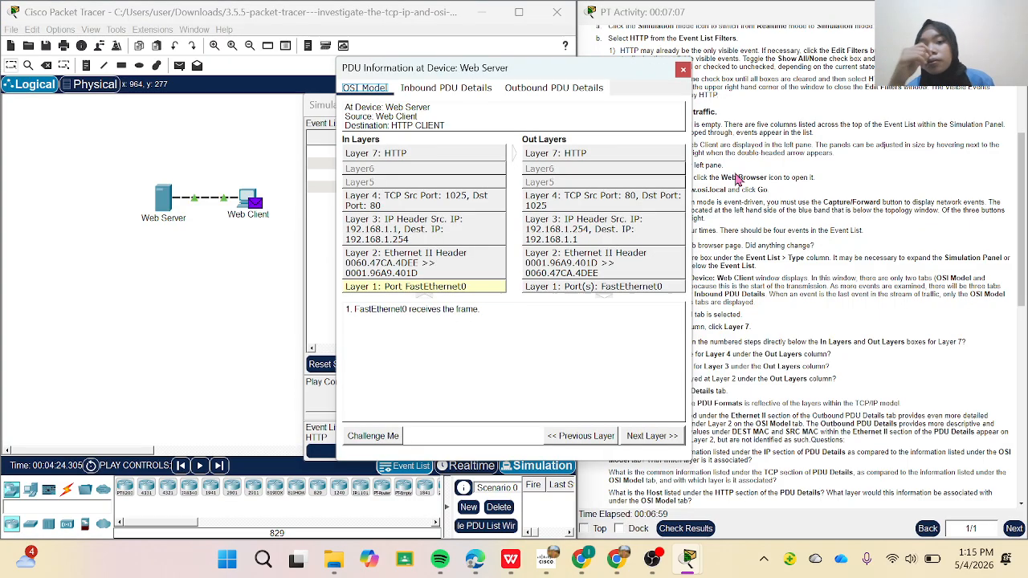
left_click_drag(632, 80, 447, 70)
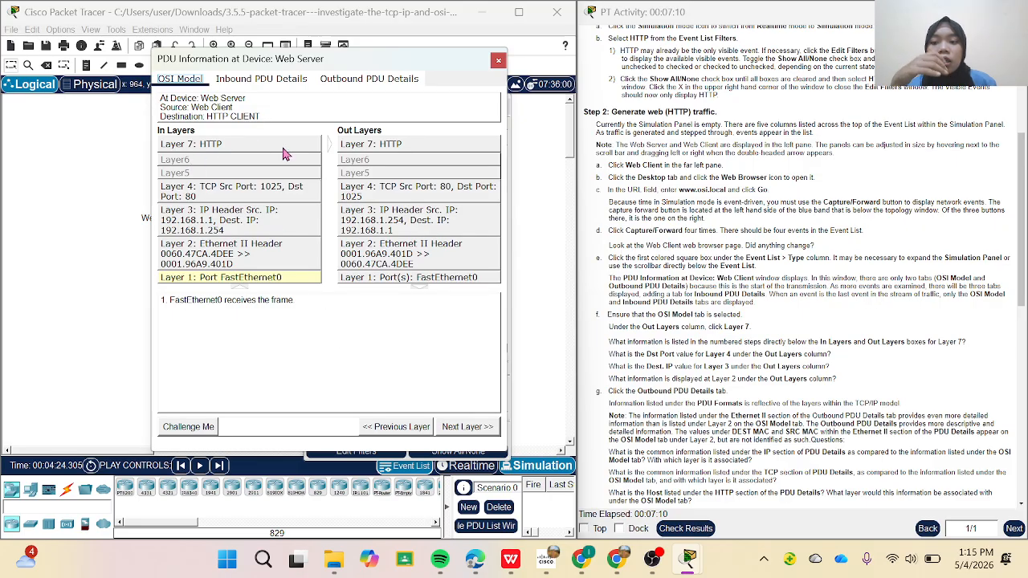
Compare the Web Server event's In and Out Layers at Layer 7, and examine Layers 4, 3 and 2 of the Out Layers
scroll(665, 340, "down", 1)
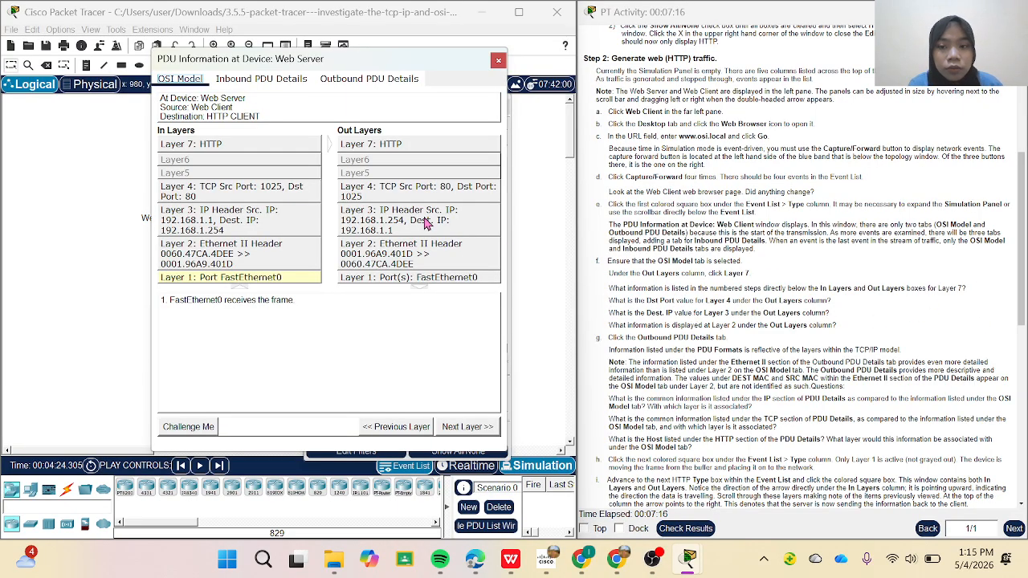
left_click(383, 150)
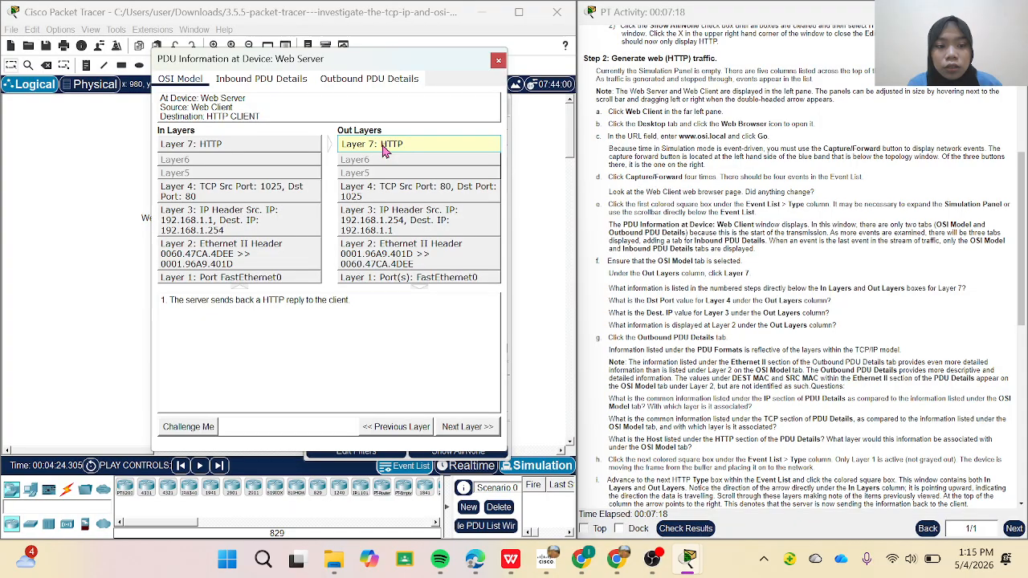
left_click(231, 145)
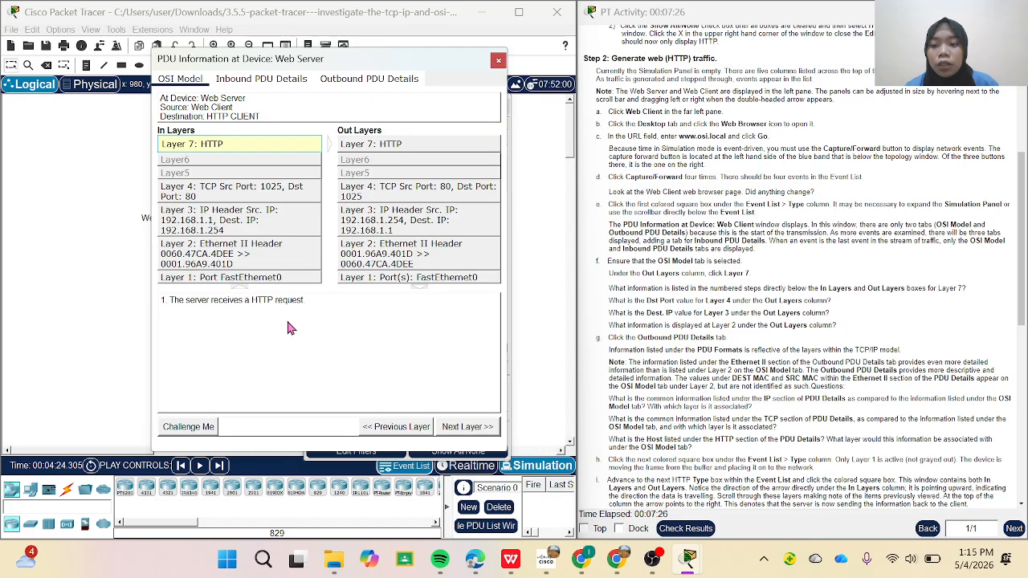
left_click(365, 148)
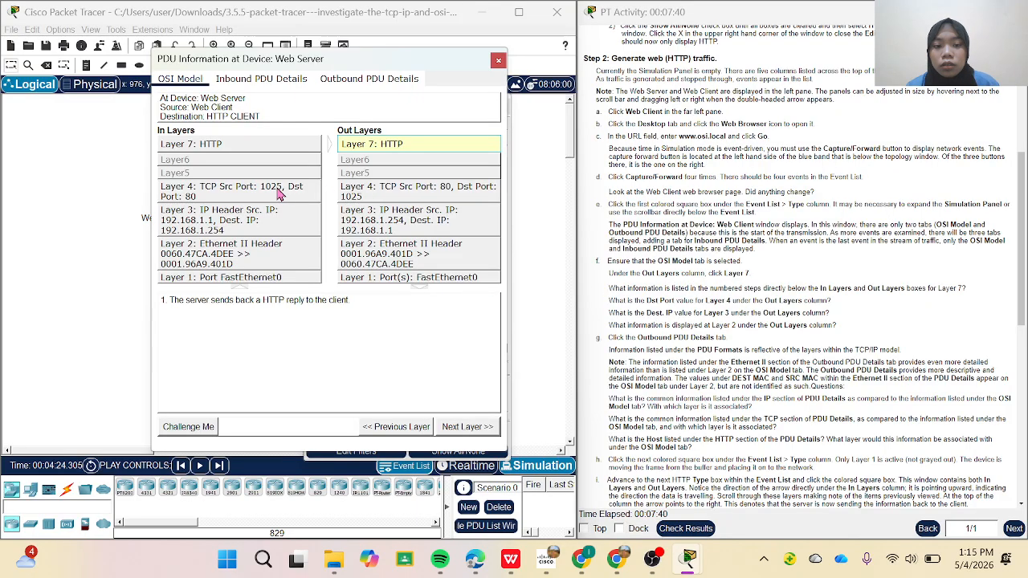
left_click(435, 193)
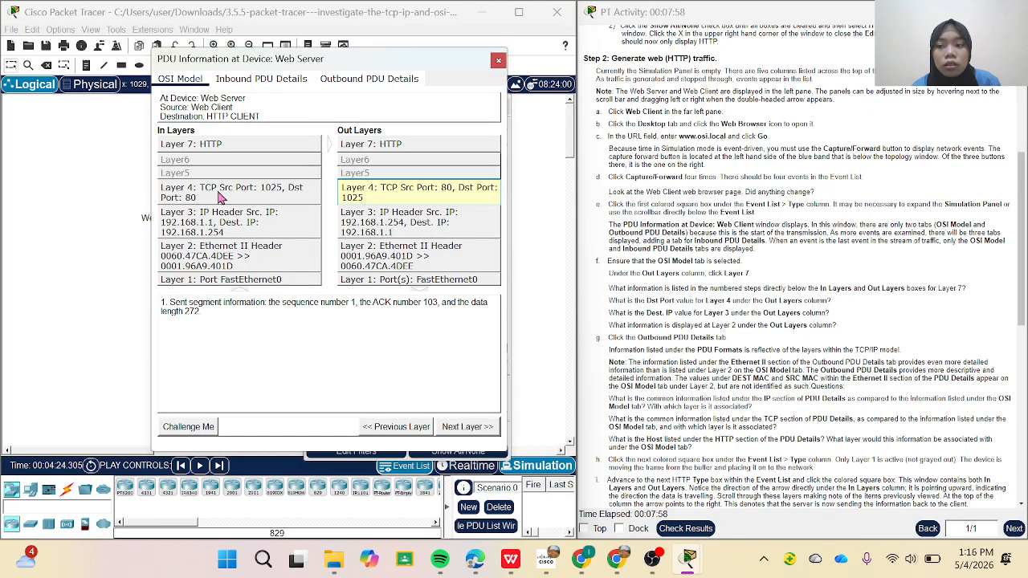
left_click(366, 230)
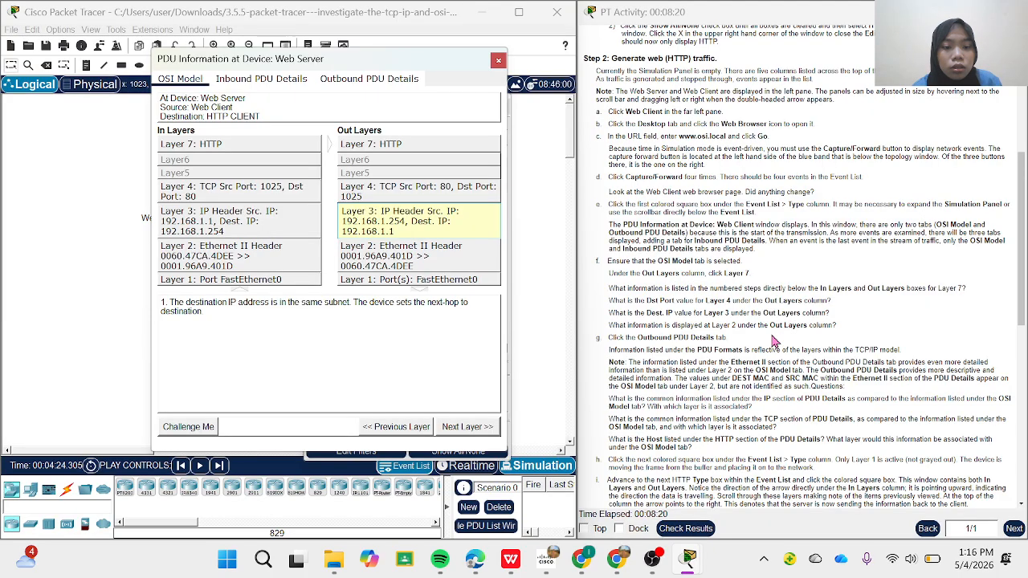
left_click(377, 257)
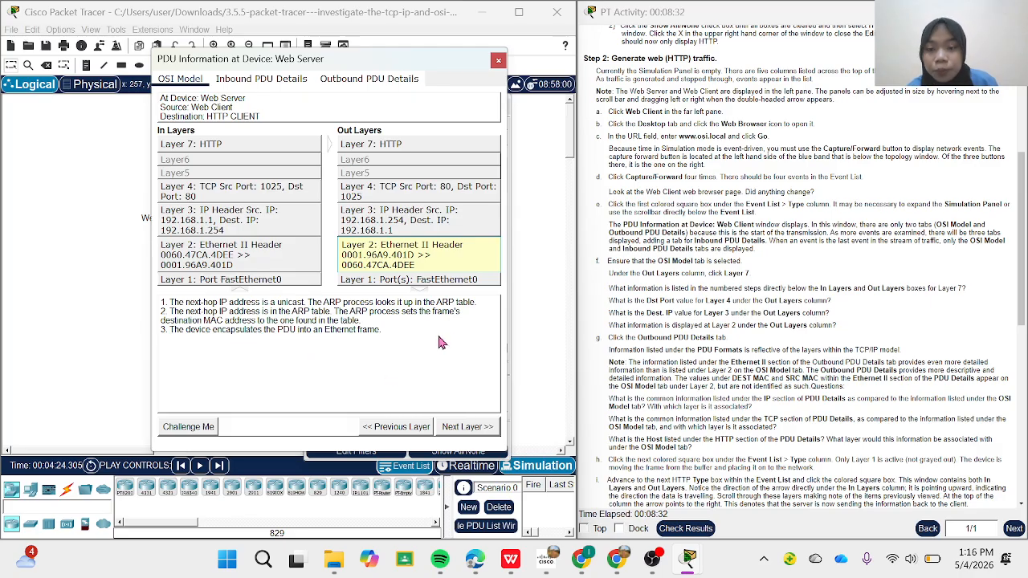
Examine the Ethernet II, IP and TCP sections of the Web Server event's Outbound PDU Details
scroll(668, 362, "down", 1)
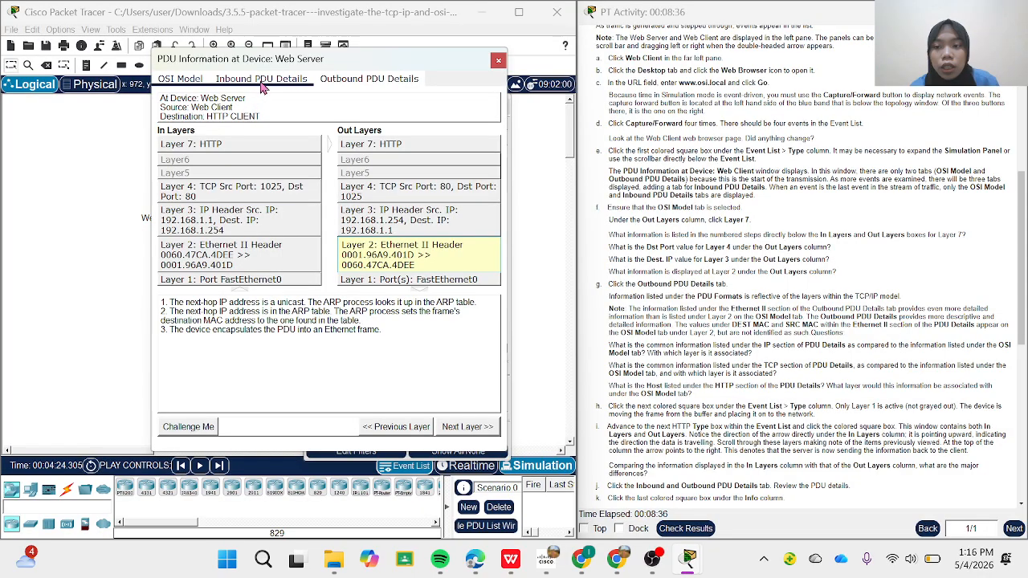
left_click(359, 88)
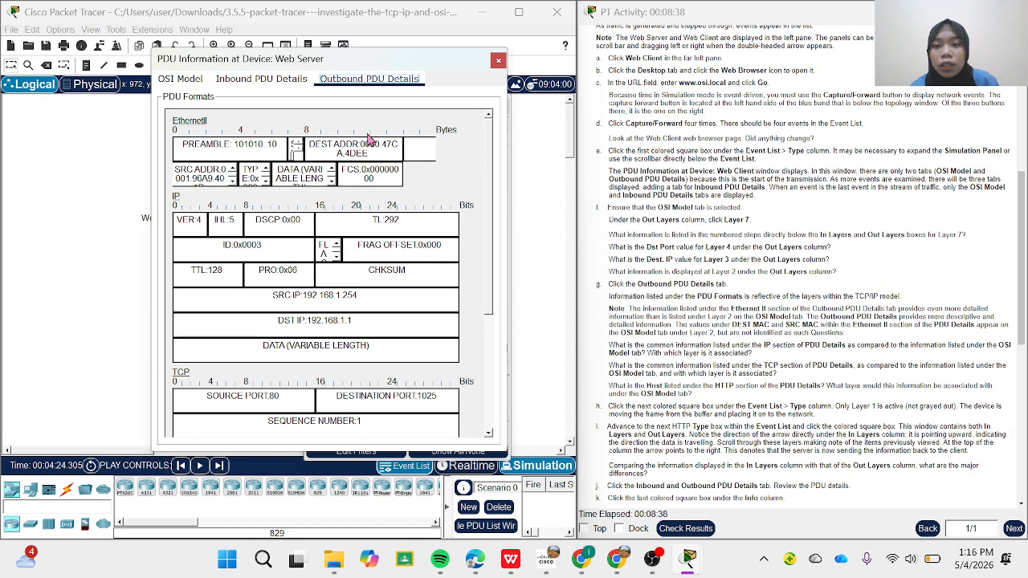
scroll(364, 203, "down", 1)
scroll(343, 270, "up", 1)
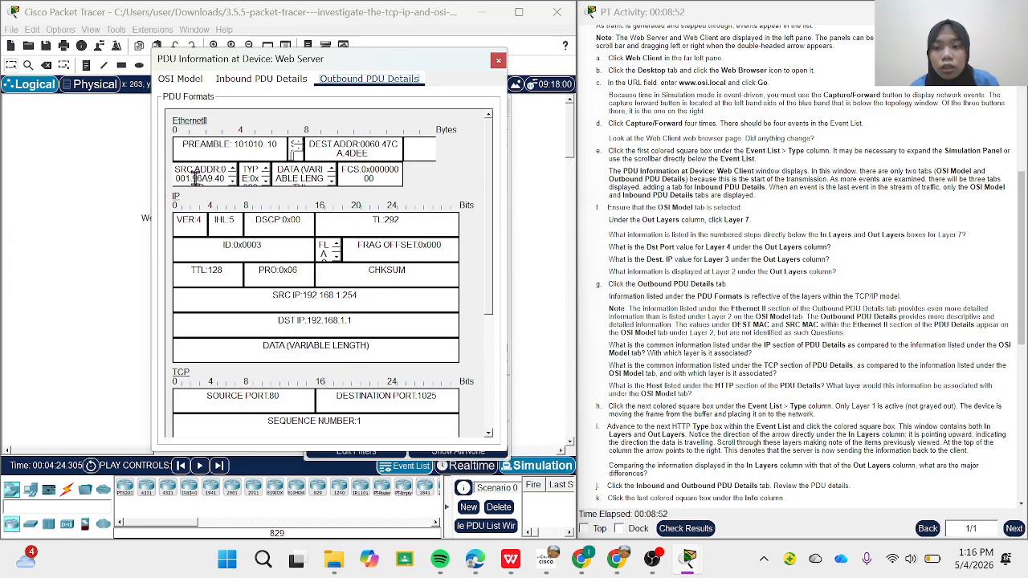
scroll(302, 246, "down", 1)
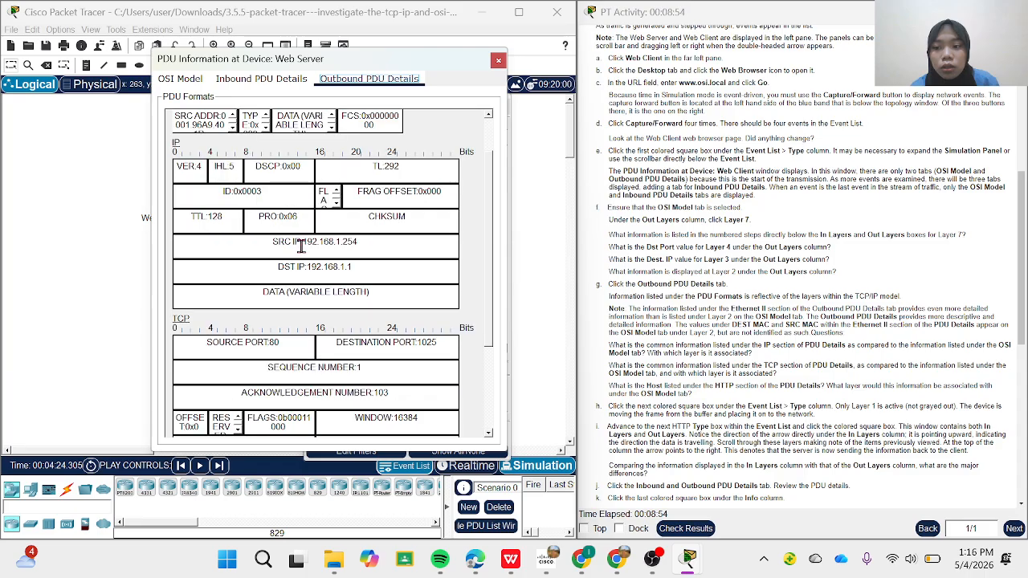
scroll(241, 237, "up", 1)
scroll(313, 245, "down", 1)
scroll(337, 281, "down", 1)
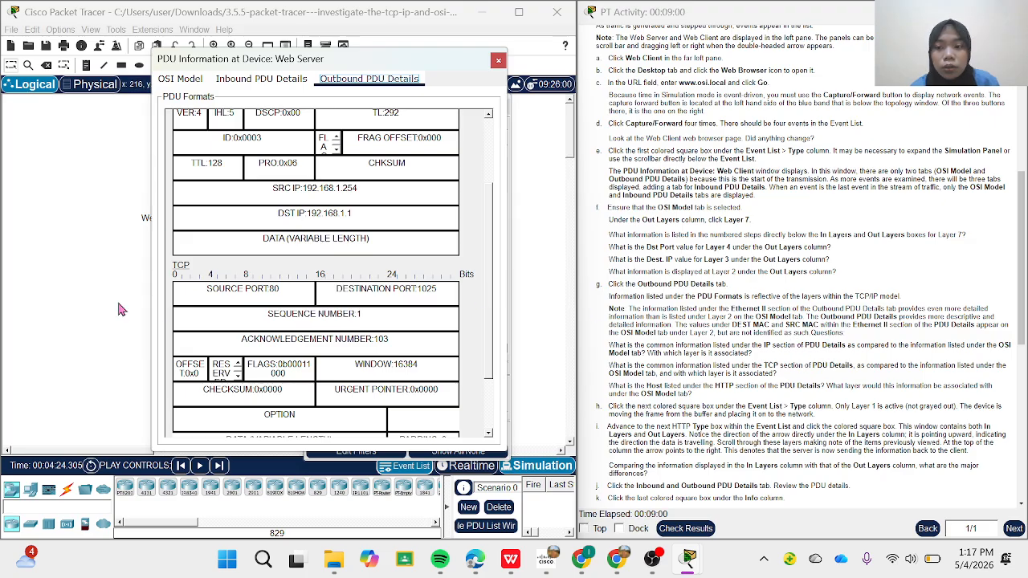
scroll(233, 338, "down", 2)
scroll(257, 346, "up", 3)
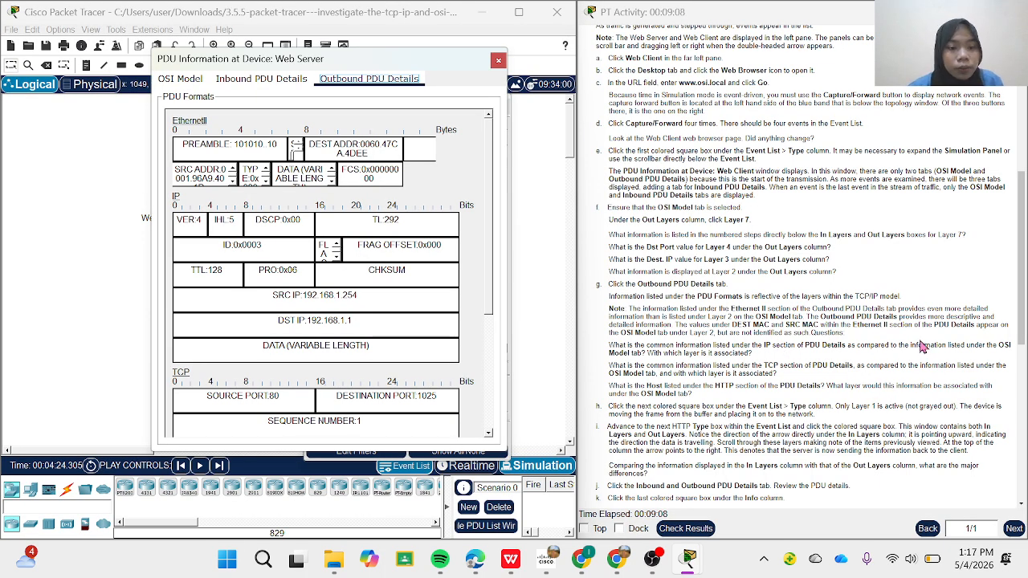
Reread the step g questions and compare the Ethernet II source and destination addresses with Layer 2 in the OSI Model view
scroll(905, 341, "up", 1)
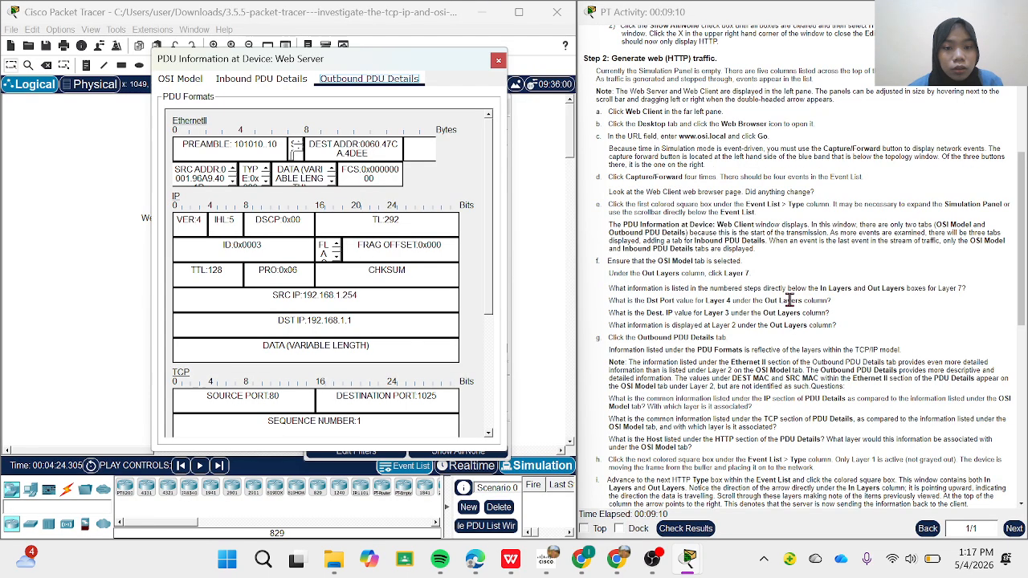
scroll(790, 299, "down", 3)
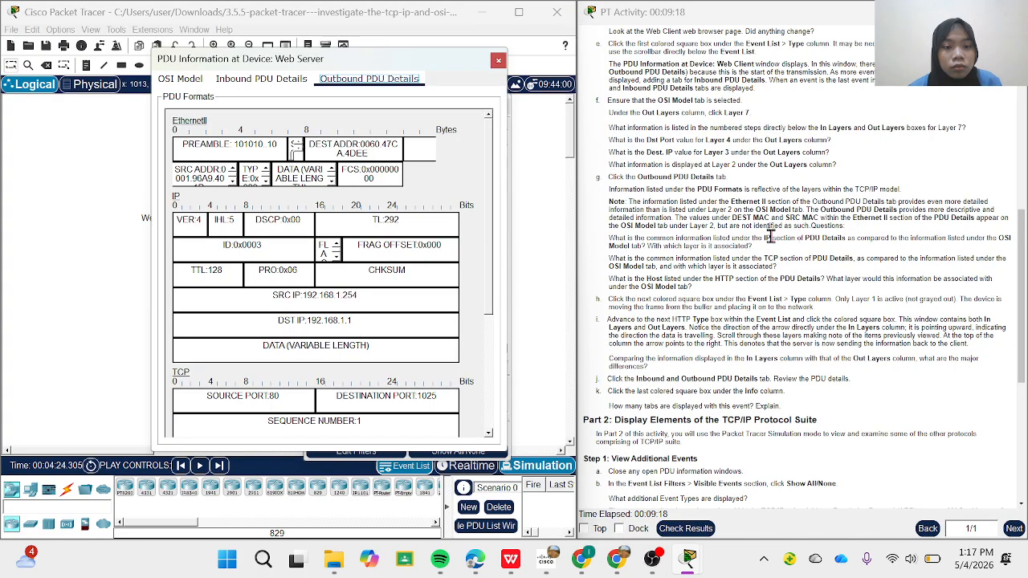
left_click(185, 81)
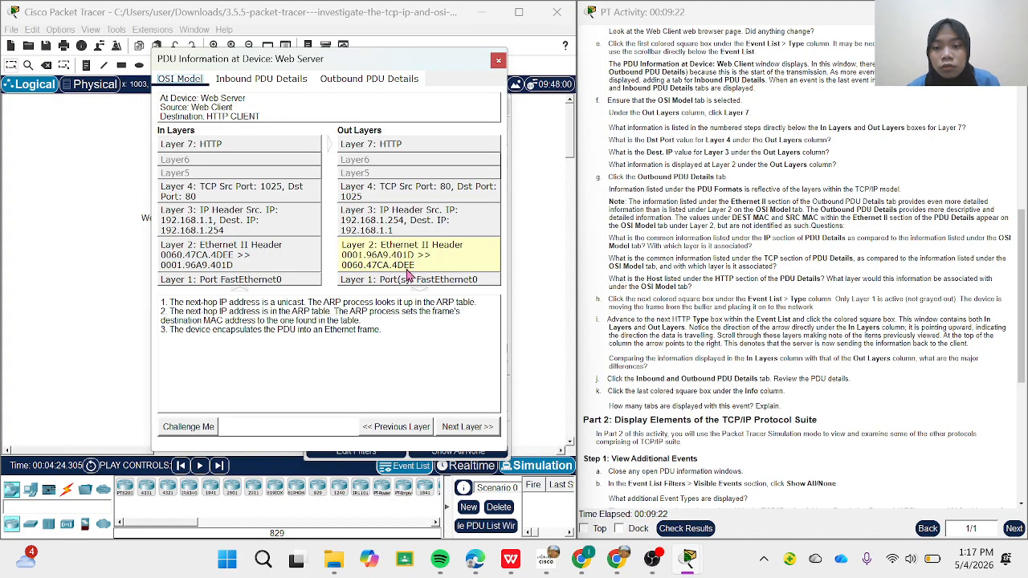
left_click(344, 85)
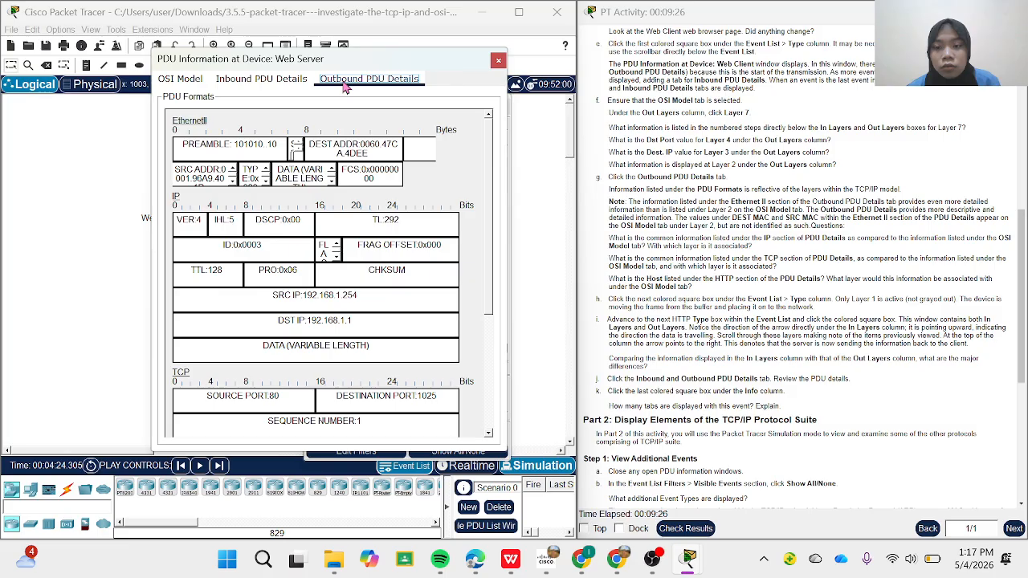
left_click(232, 182)
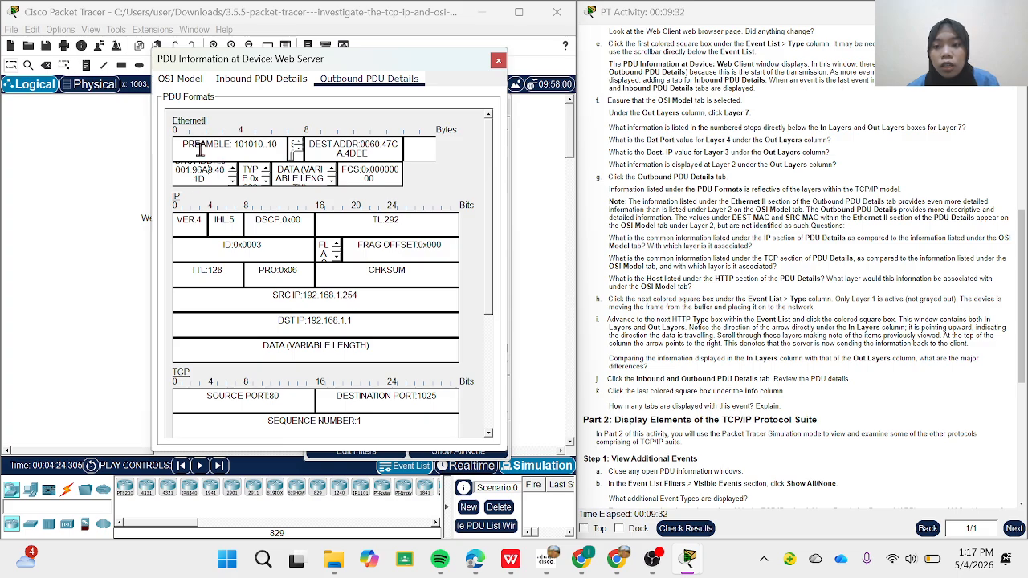
scroll(234, 178, "up", 1)
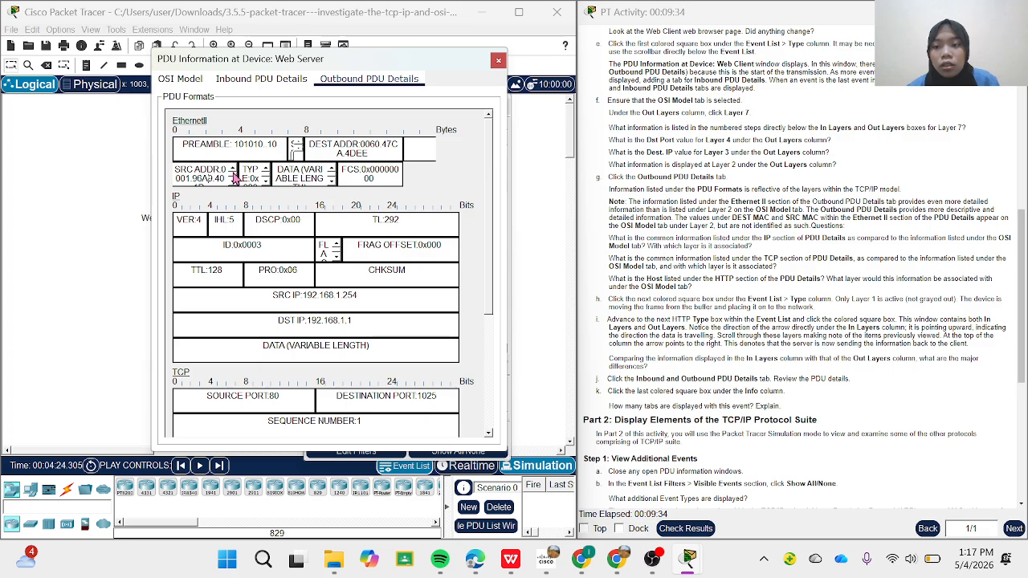
left_click(193, 79)
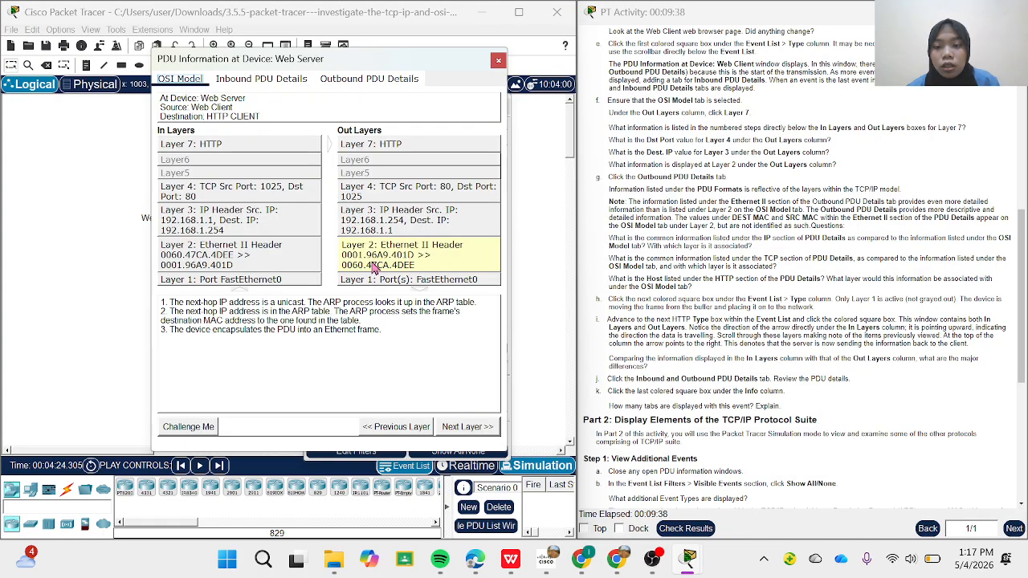
left_click(334, 80)
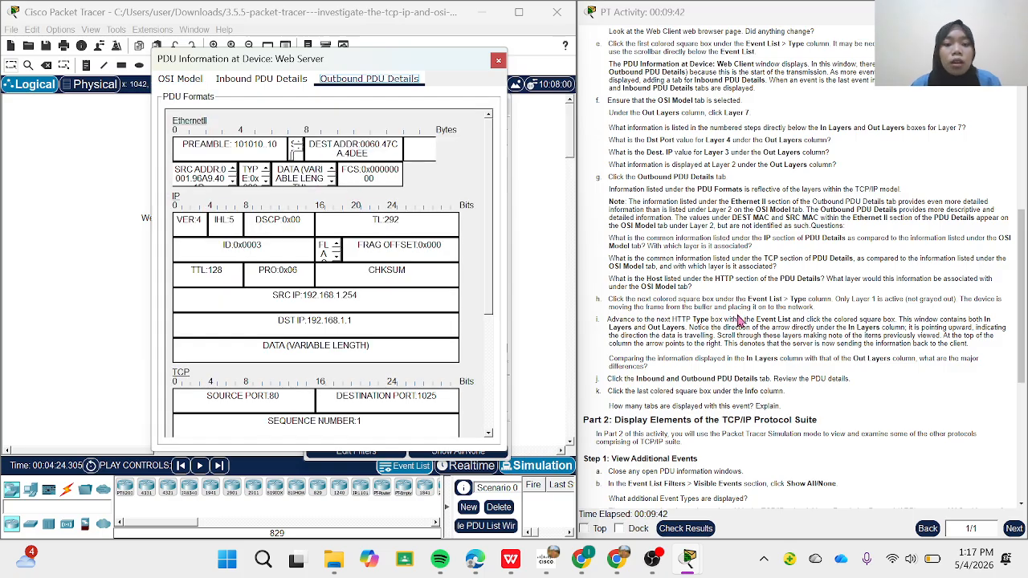
Close the Web Server event's PDU information and open that of the last HTTP event, at Web Client, for step k
scroll(670, 382, "down", 1)
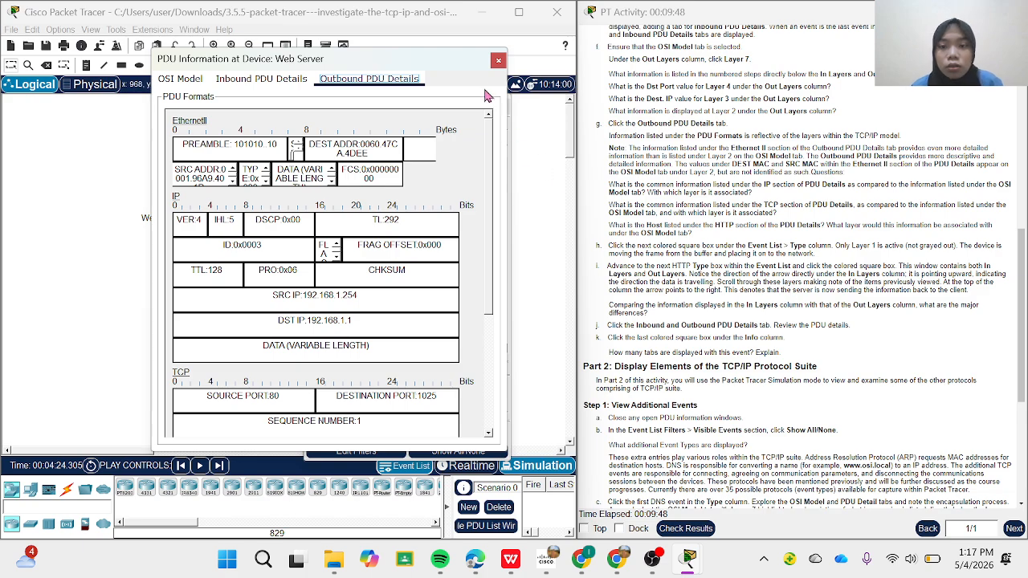
left_click(498, 60)
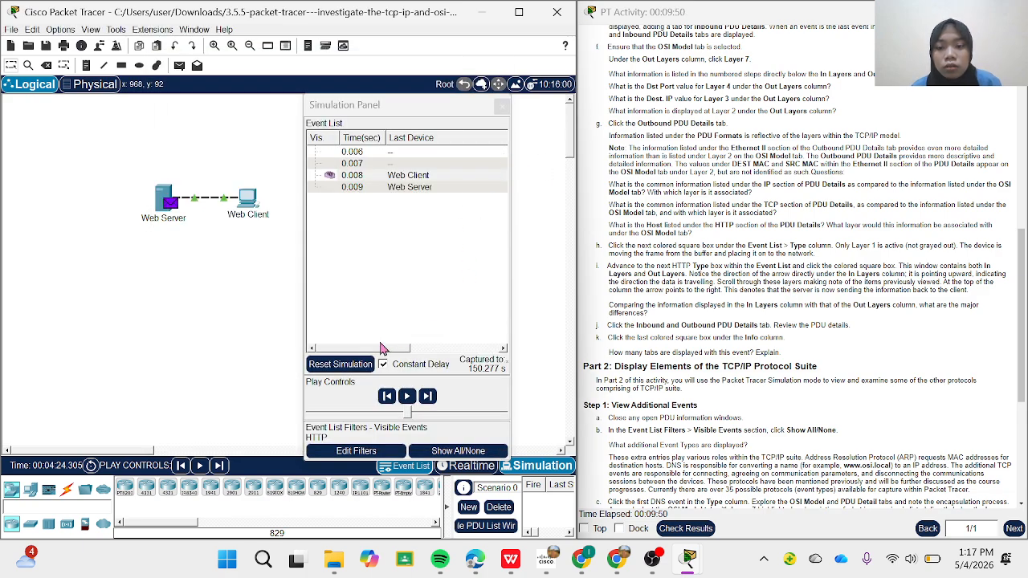
left_click_drag(382, 347, 486, 348)
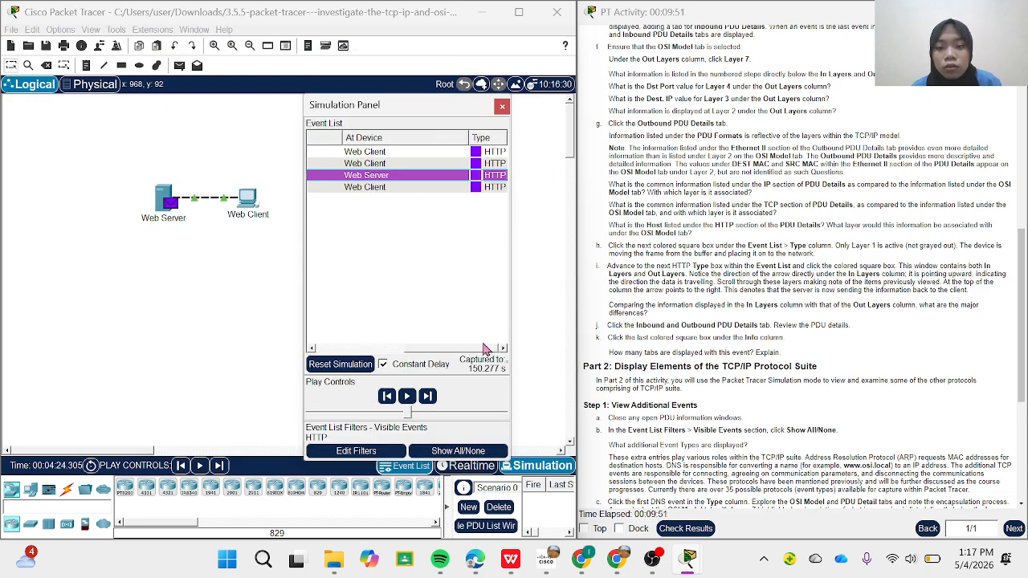
left_click(475, 190)
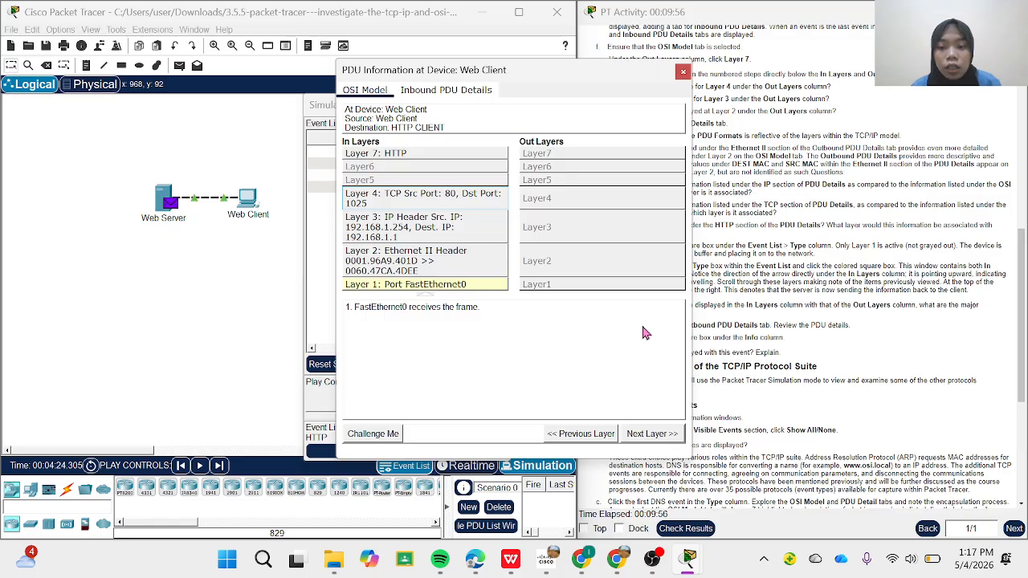
Review the Inbound PDU Details of the last HTTP event at Web Client, and return to its OSI Model view
left_click_drag(560, 72, 417, 55)
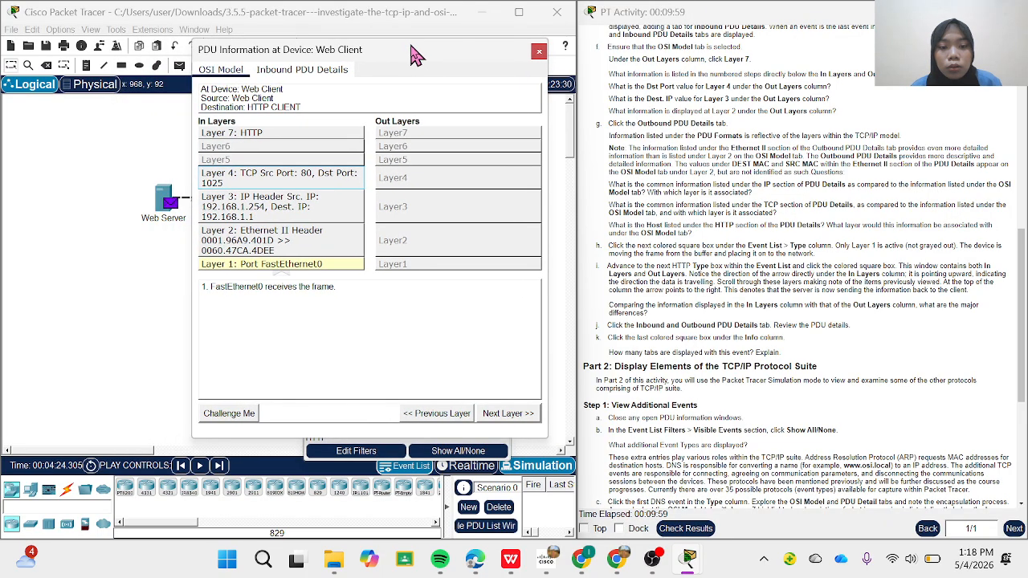
left_click(303, 72)
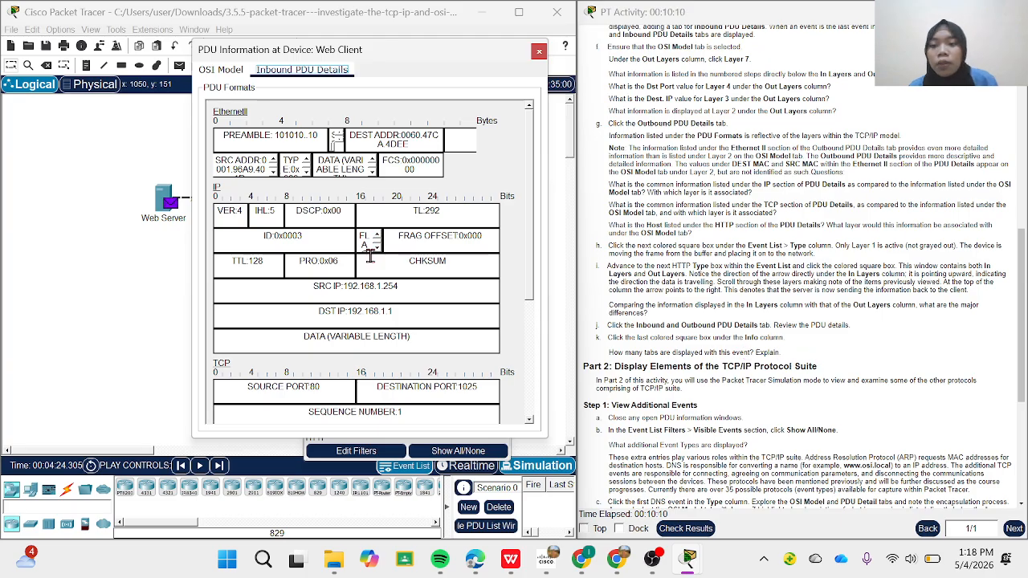
left_click(227, 71)
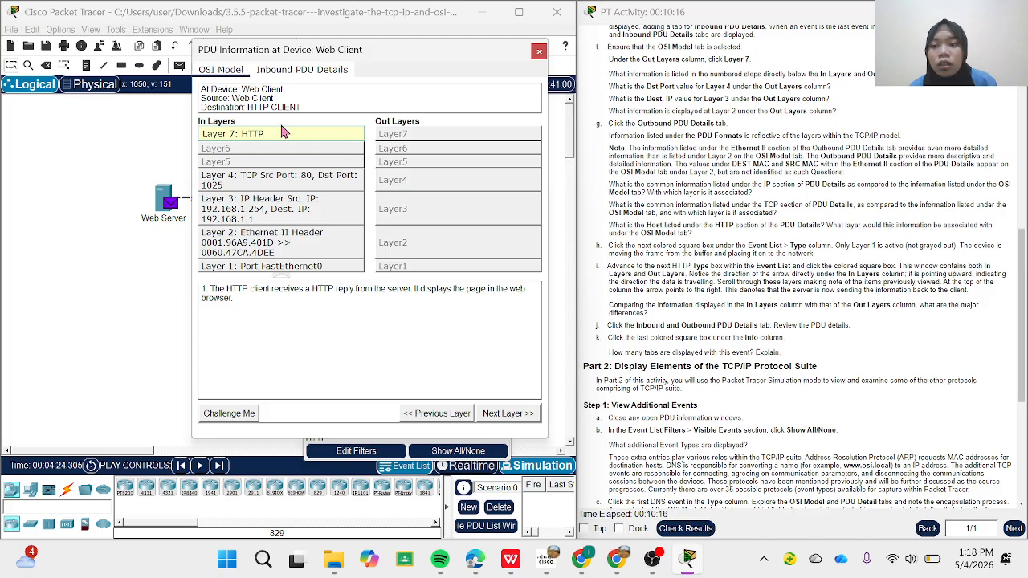
Examine Layers 4, 3, 2 and 1 of the last HTTP event's In Layers, and close its PDU information
left_click(288, 185)
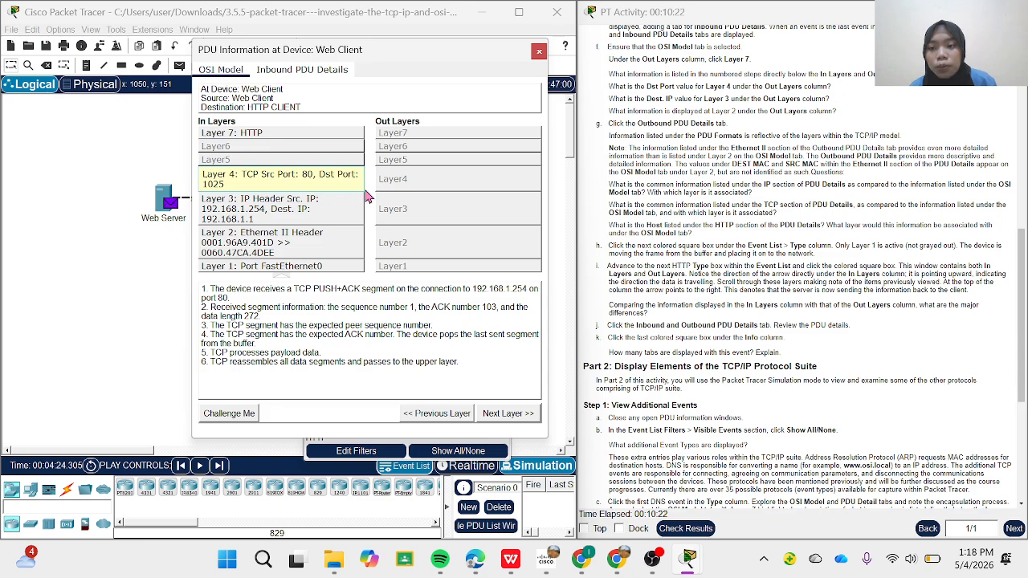
left_click(285, 213)
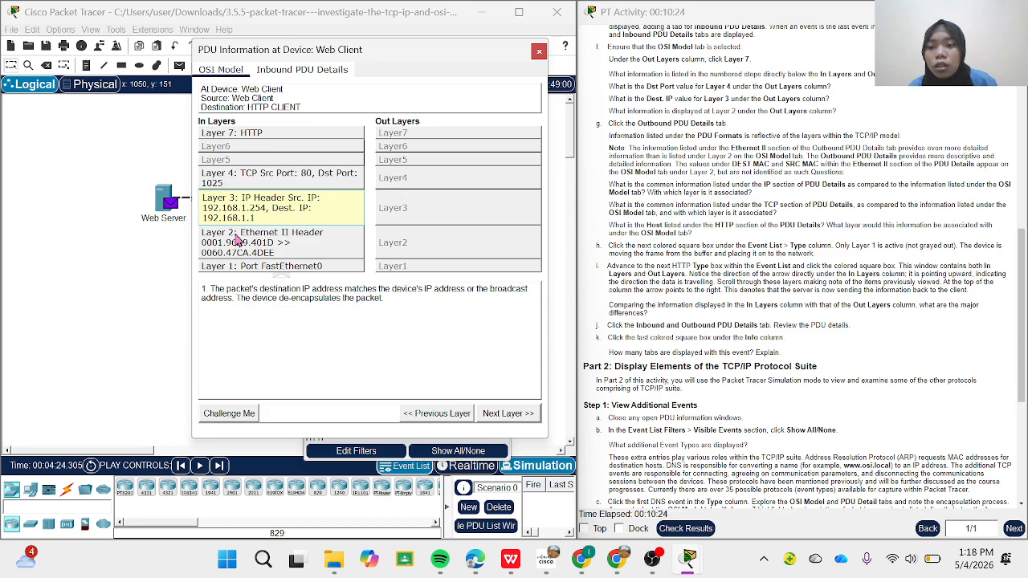
left_click(262, 249)
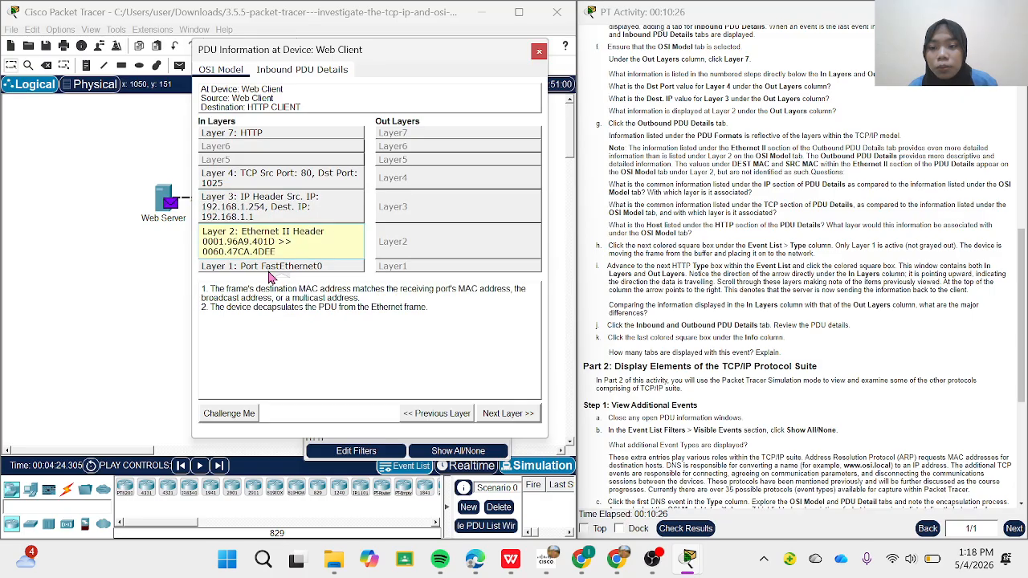
left_click(287, 268)
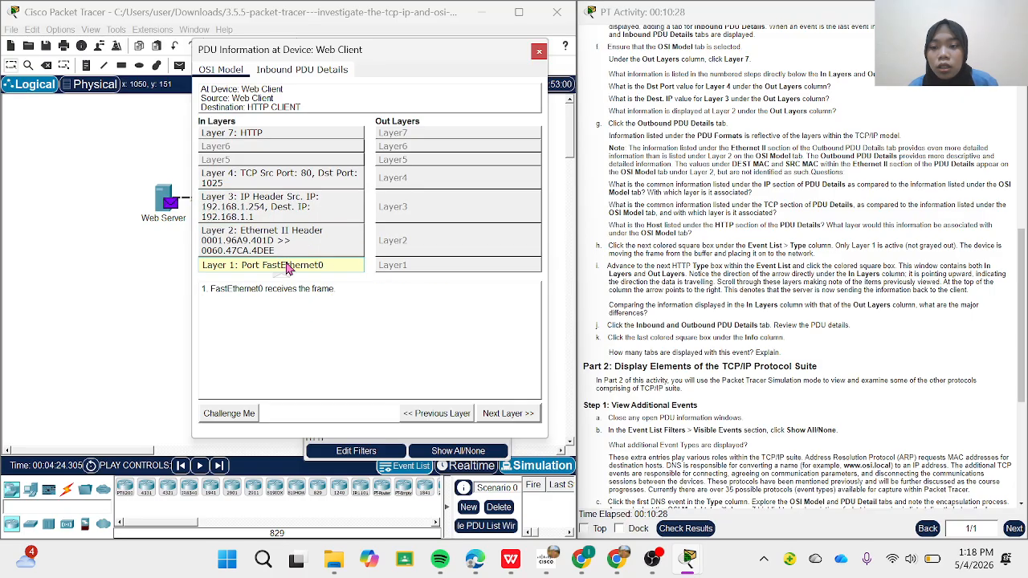
left_click(325, 251)
left_click(317, 267)
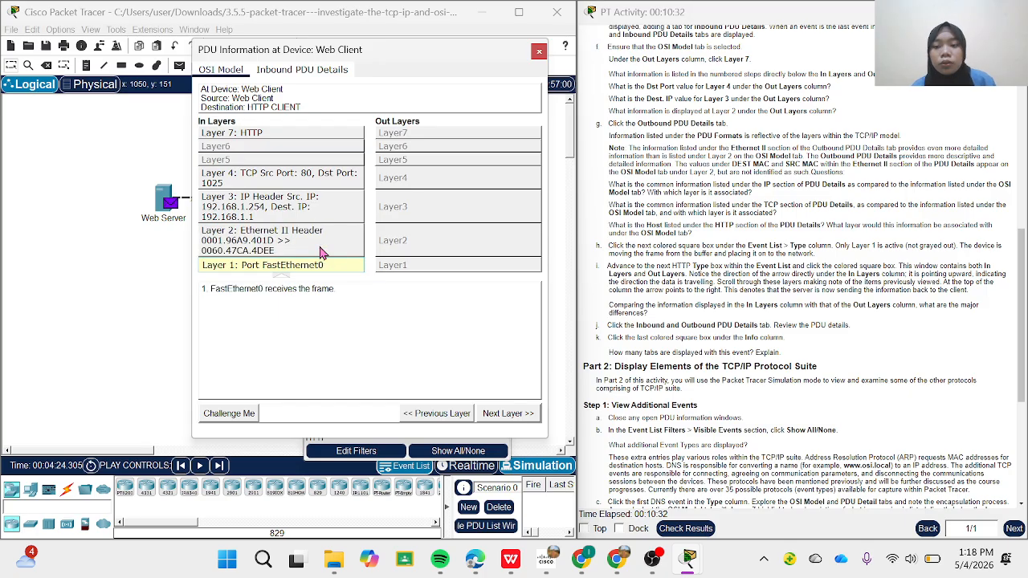
left_click(320, 249)
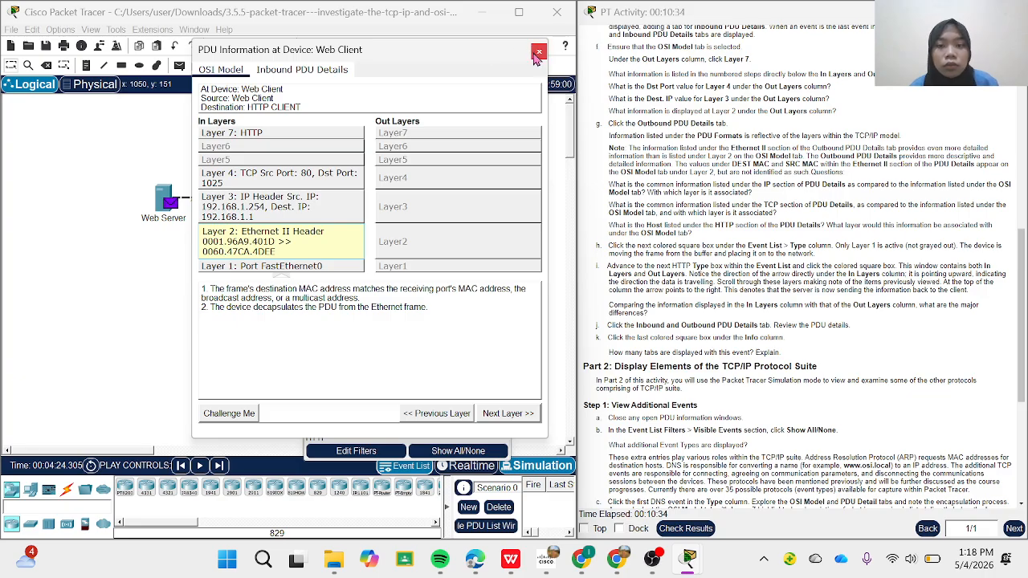
left_click(538, 53)
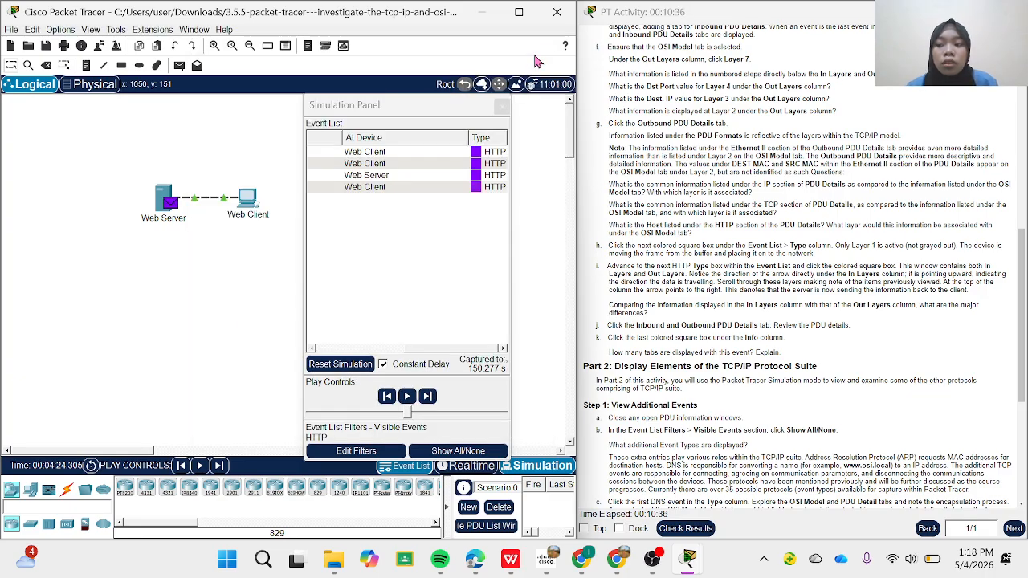
Read Part 2, Step 1 of the instructions and make all event types visible in the simulation's event list filters
scroll(791, 318, "down", 2)
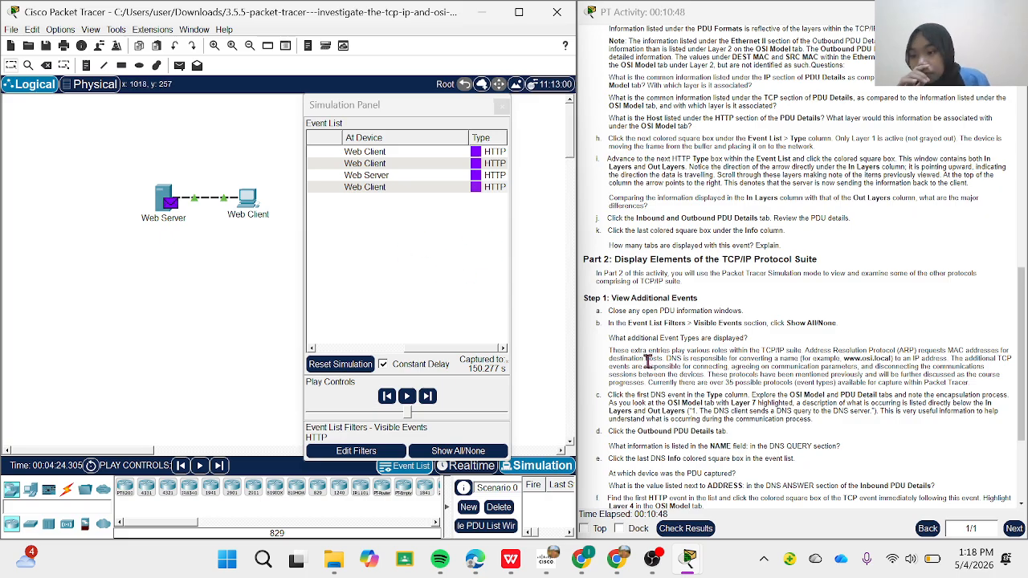
left_click(403, 472)
left_click(404, 477)
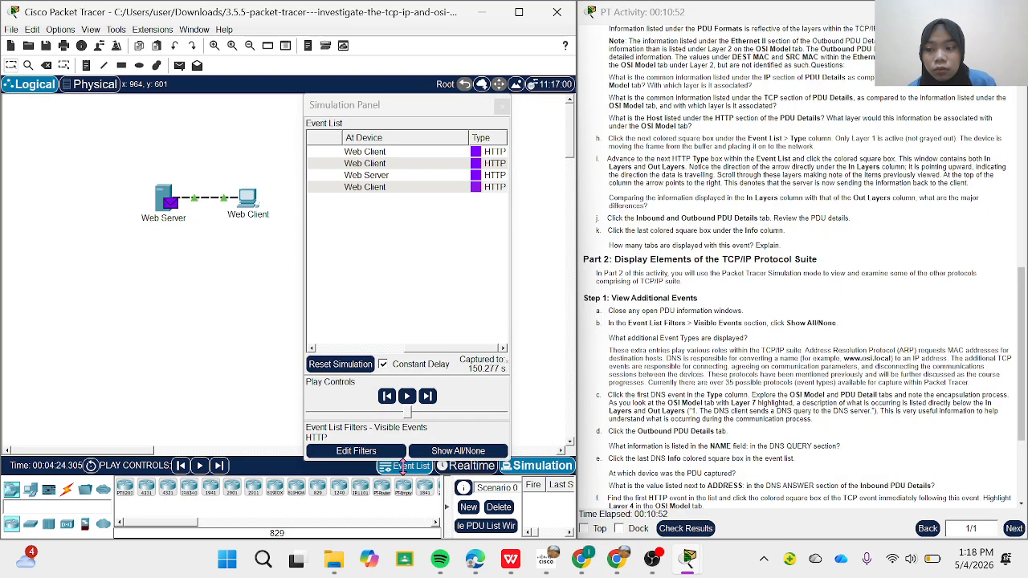
left_click(452, 451)
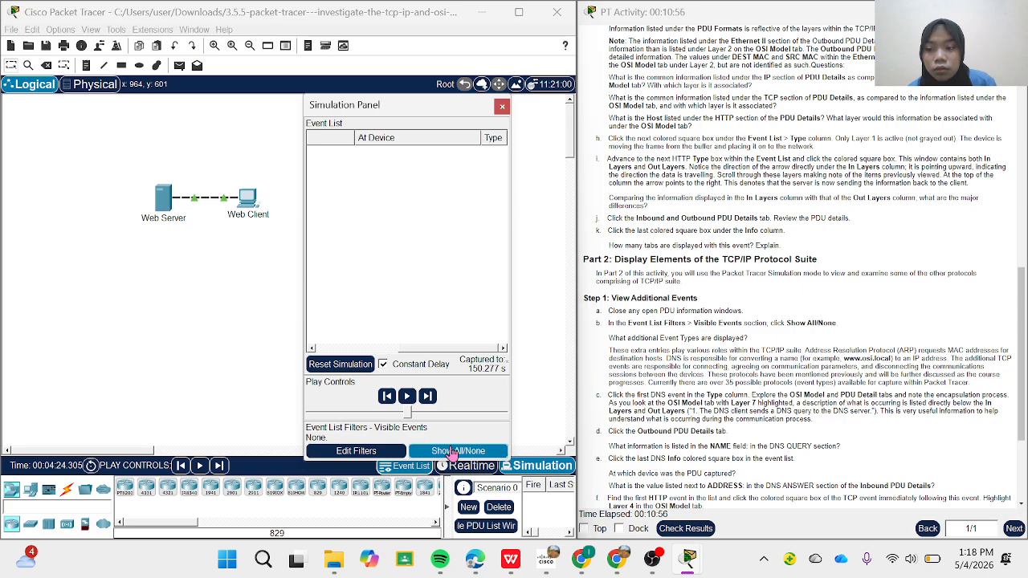
left_click(452, 451)
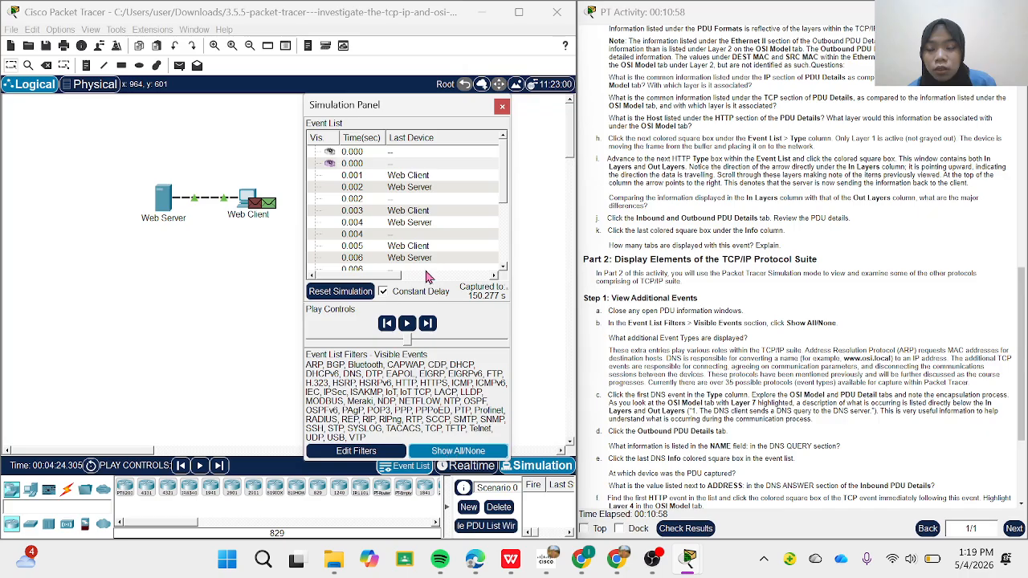
Look through the devices and types in the unfiltered event list to identify the additional event types
left_click_drag(389, 280, 482, 296)
scroll(418, 200, "down", 2)
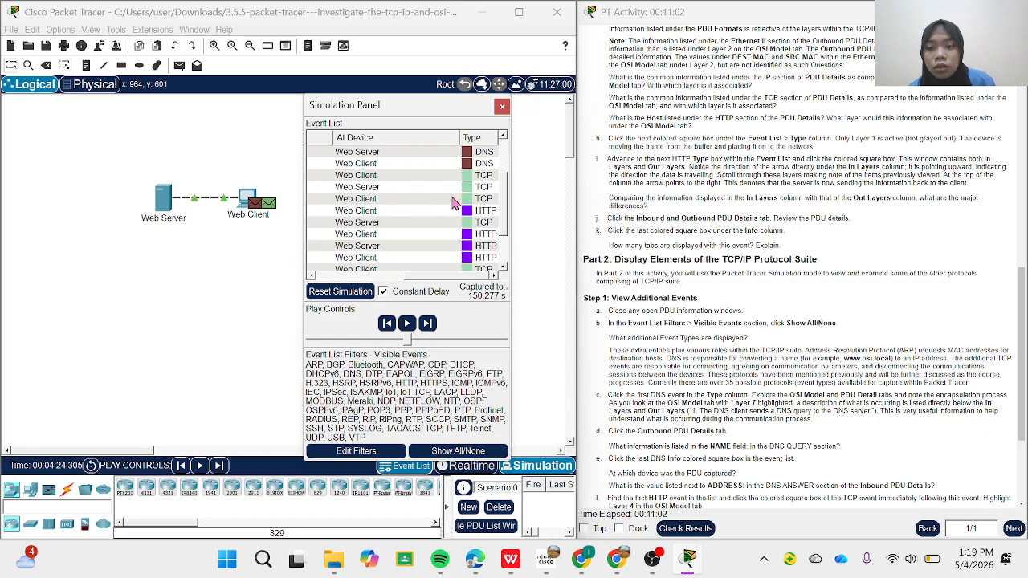
scroll(424, 216, "up", 2)
scroll(424, 215, "down", 2)
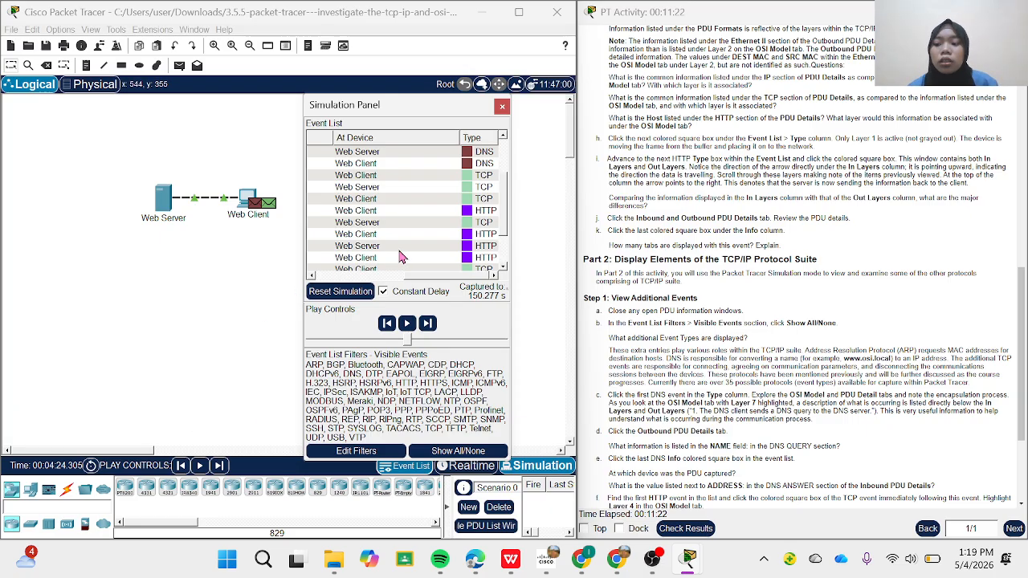
scroll(424, 216, "up", 2)
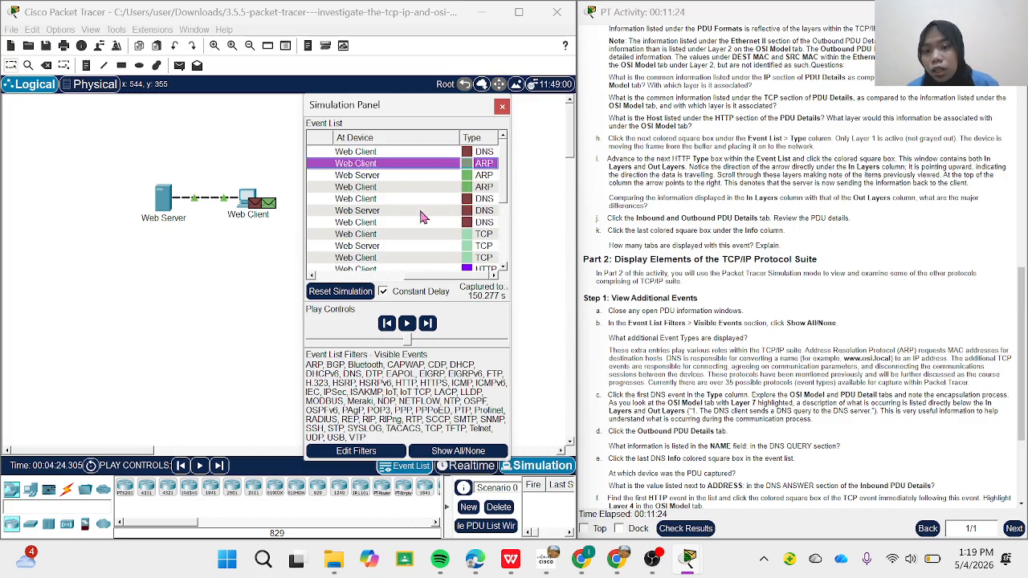
Open the PDU information of the first DNS event at Web Client and examine Layer 7 of the Out Layers
left_click(469, 152)
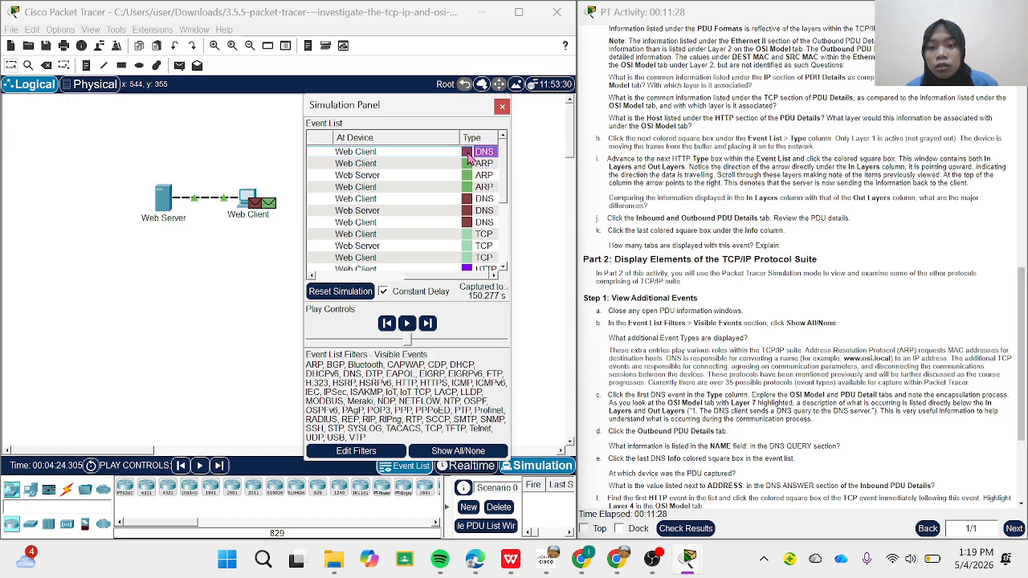
left_click(469, 158)
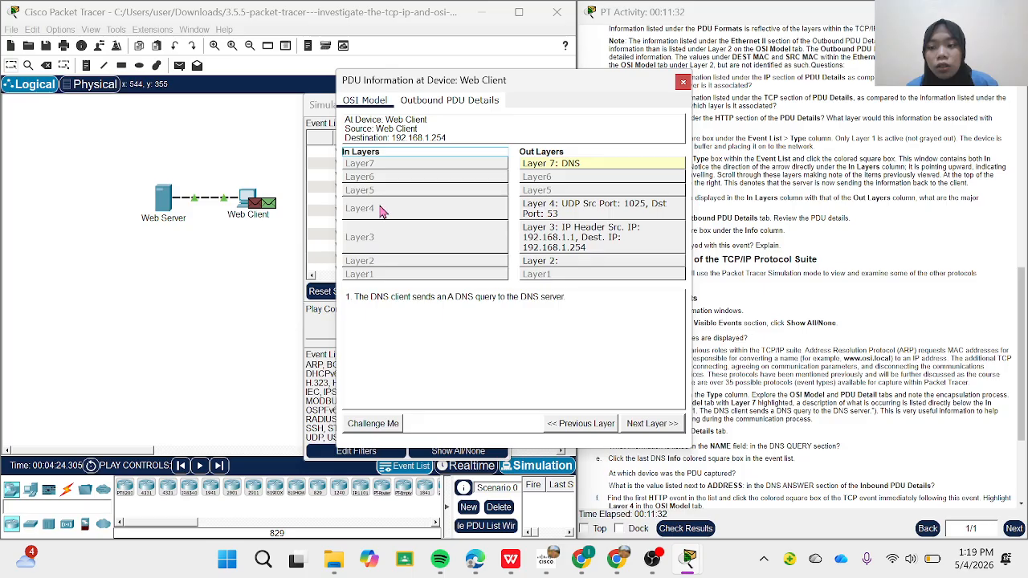
left_click(596, 167)
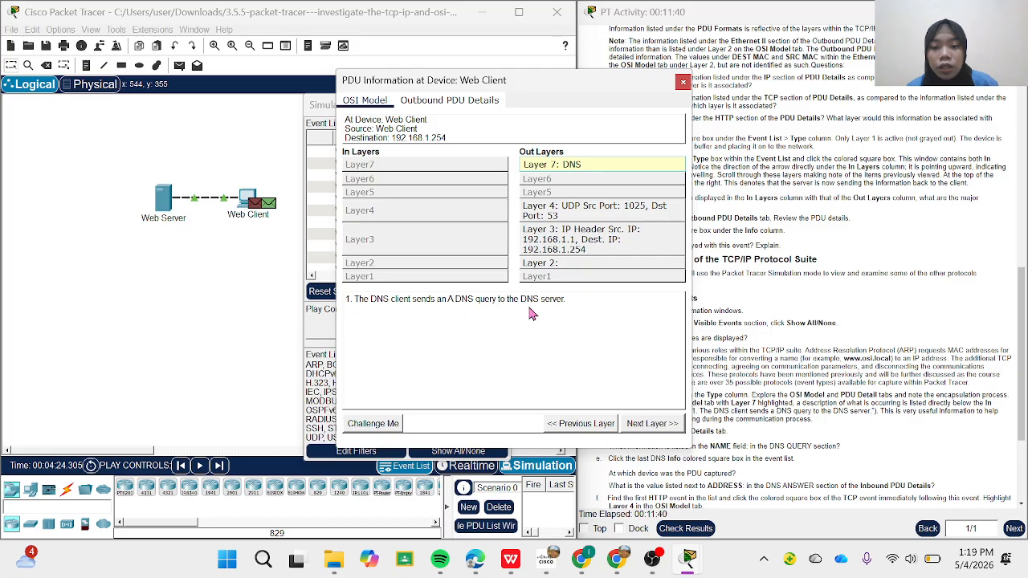
left_click_drag(604, 79, 477, 78)
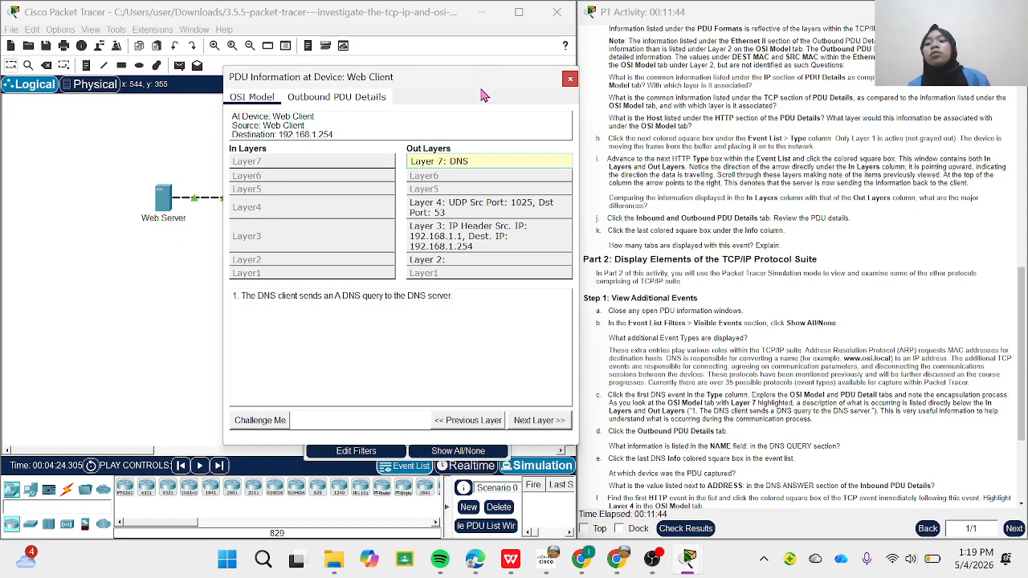
Examine the IP, UDP, DNS Header and DNS Query sections of the first DNS event's Outbound PDU Details, and close the PDU information
left_click(351, 98)
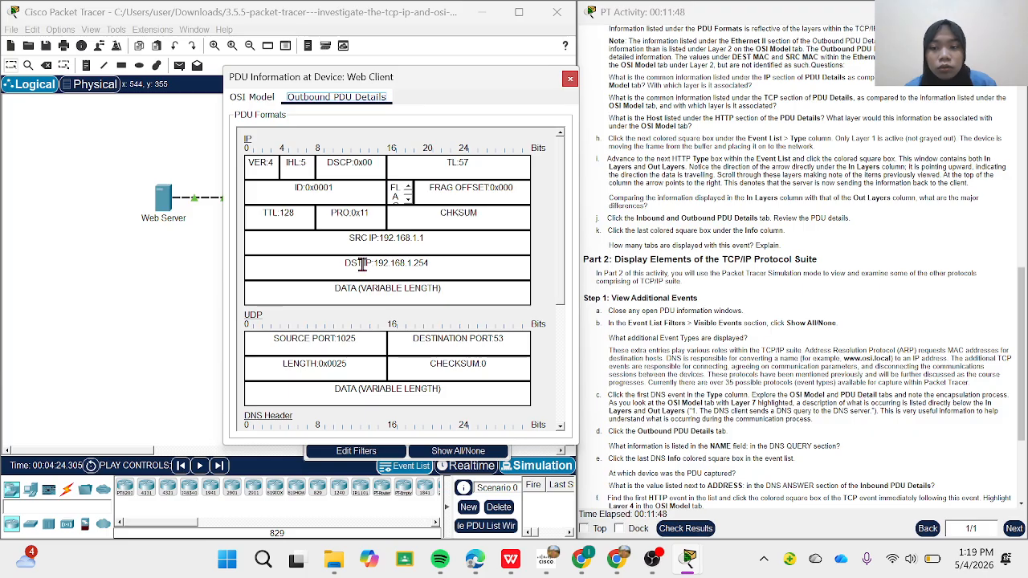
scroll(384, 273, "down", 3)
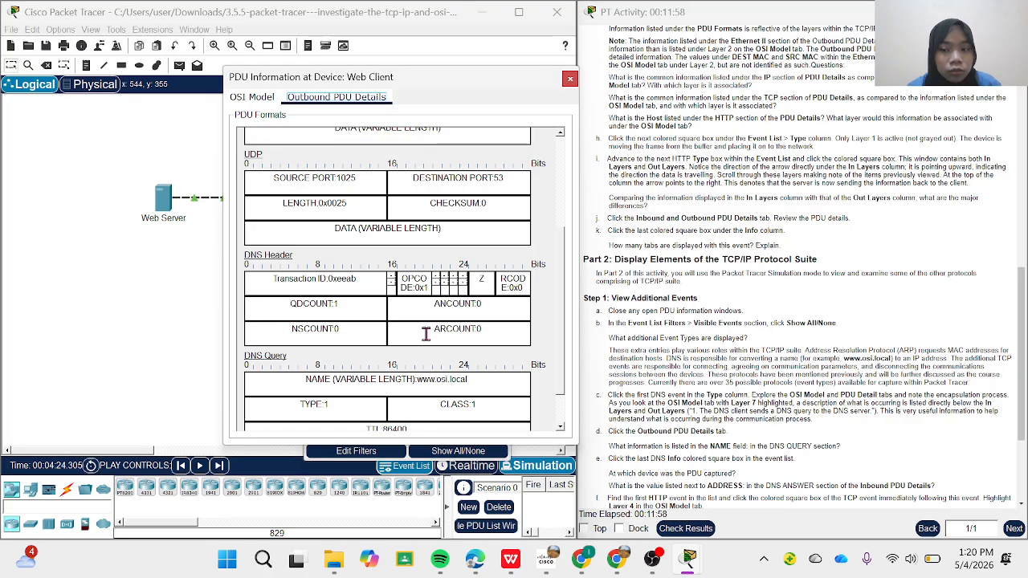
scroll(391, 364, "down", 1)
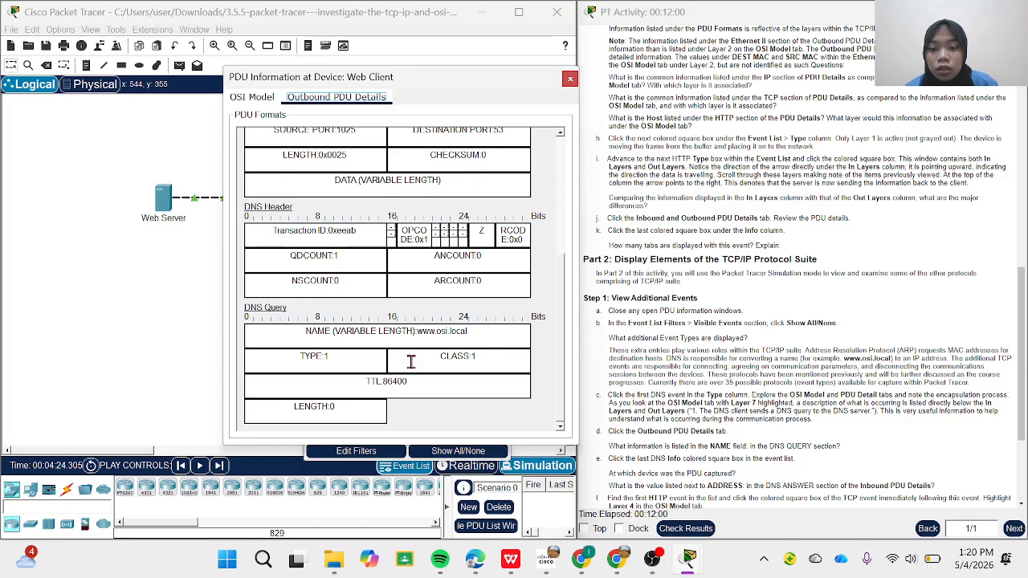
scroll(408, 395, "up", 3)
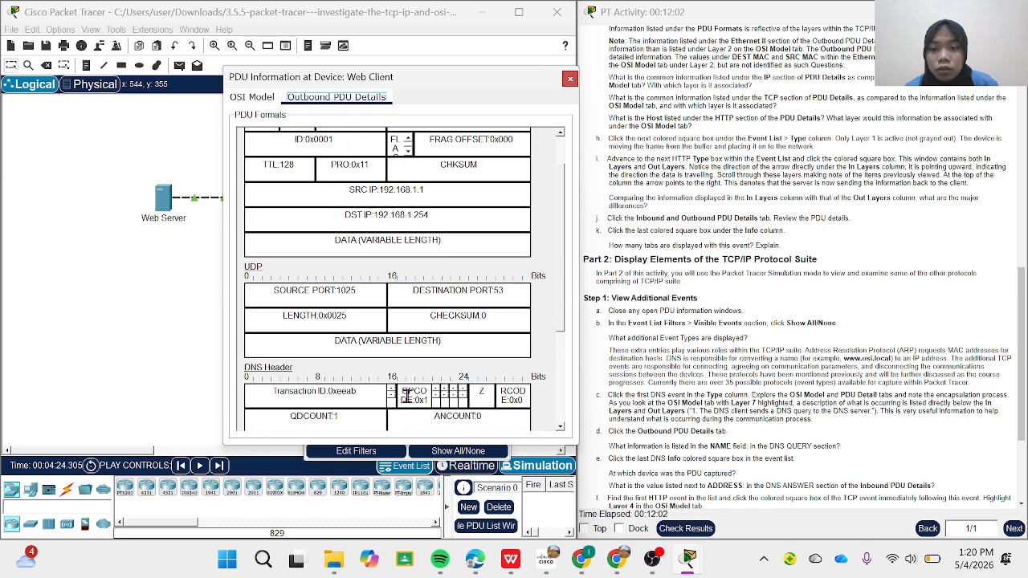
scroll(407, 395, "up", 1)
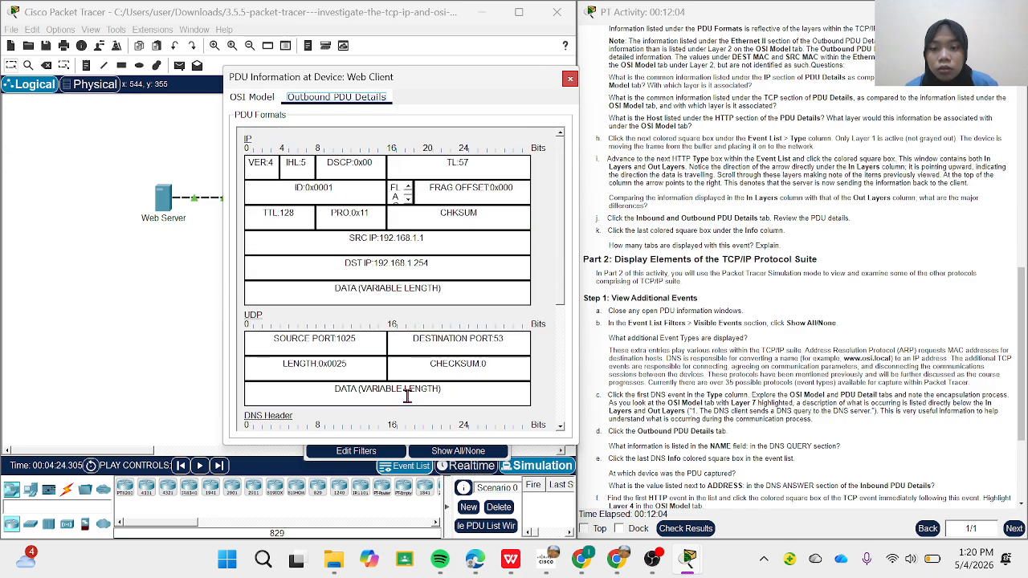
scroll(395, 305, "down", 1)
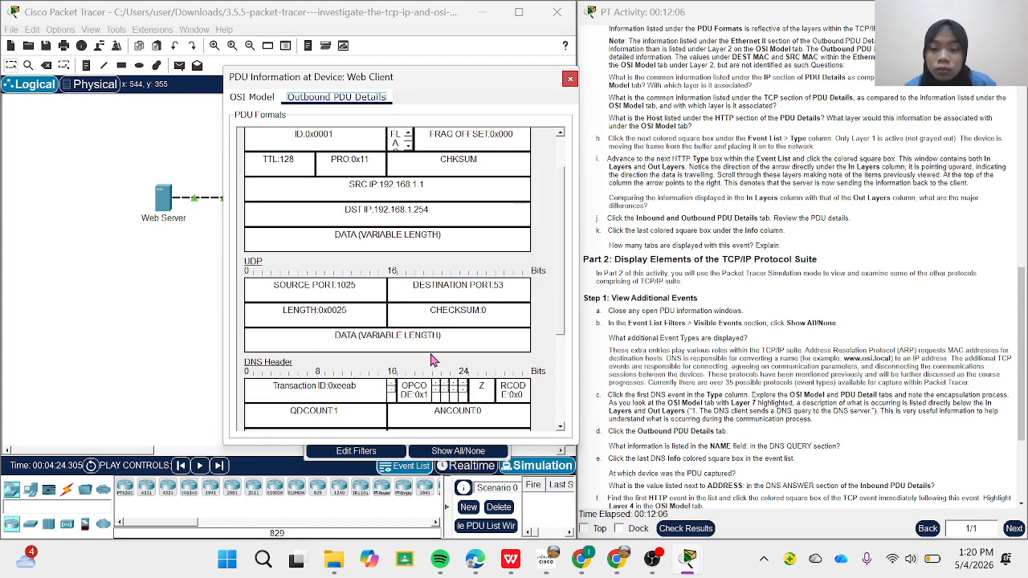
scroll(432, 360, "down", 3)
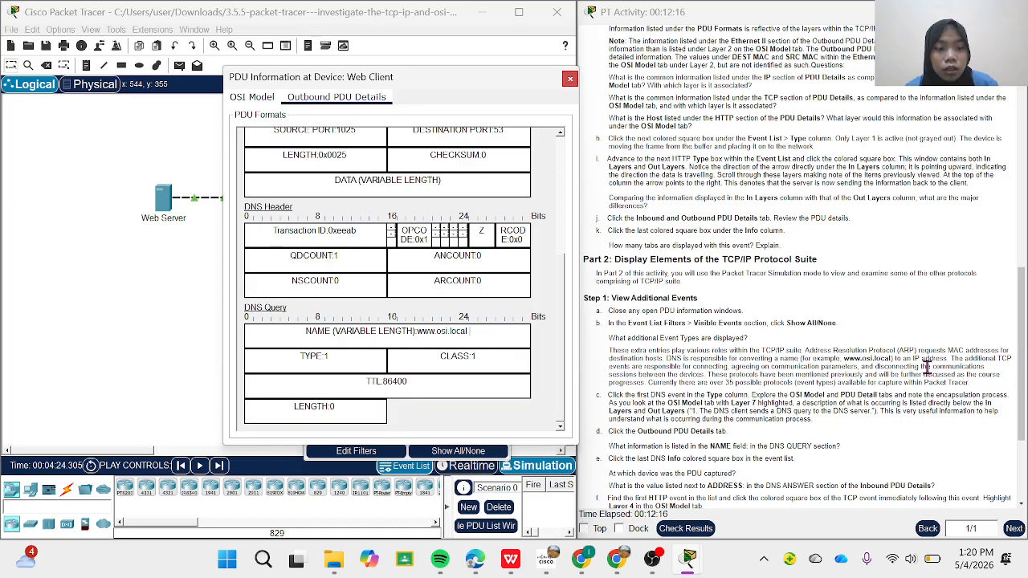
scroll(423, 331, "up", 4)
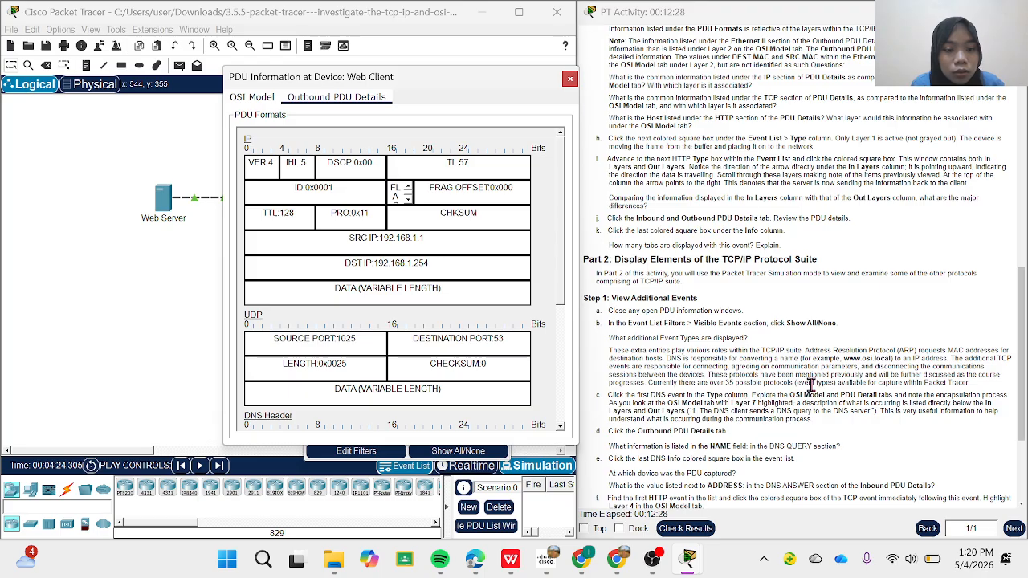
scroll(357, 271, "down", 4)
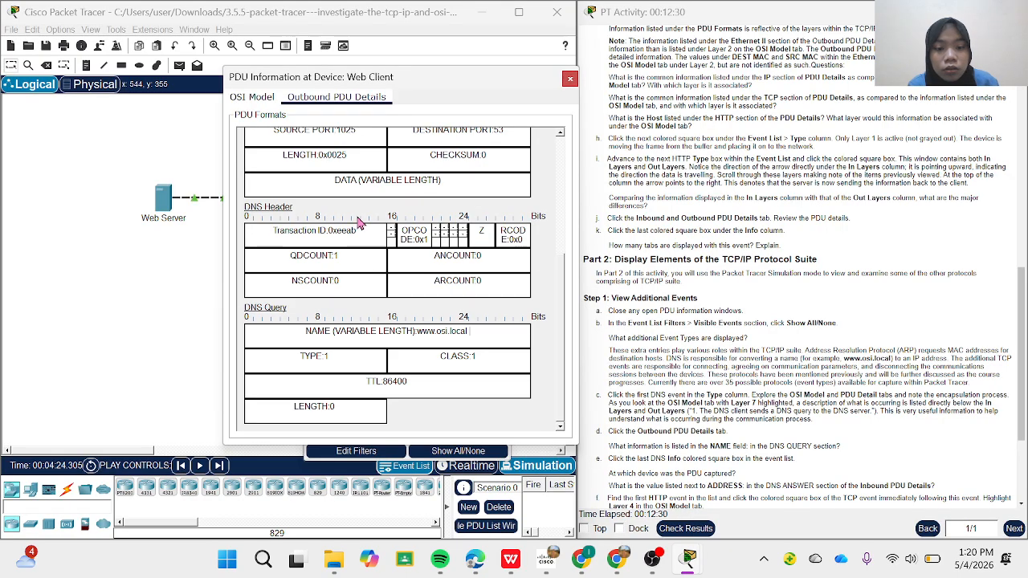
left_click(569, 81)
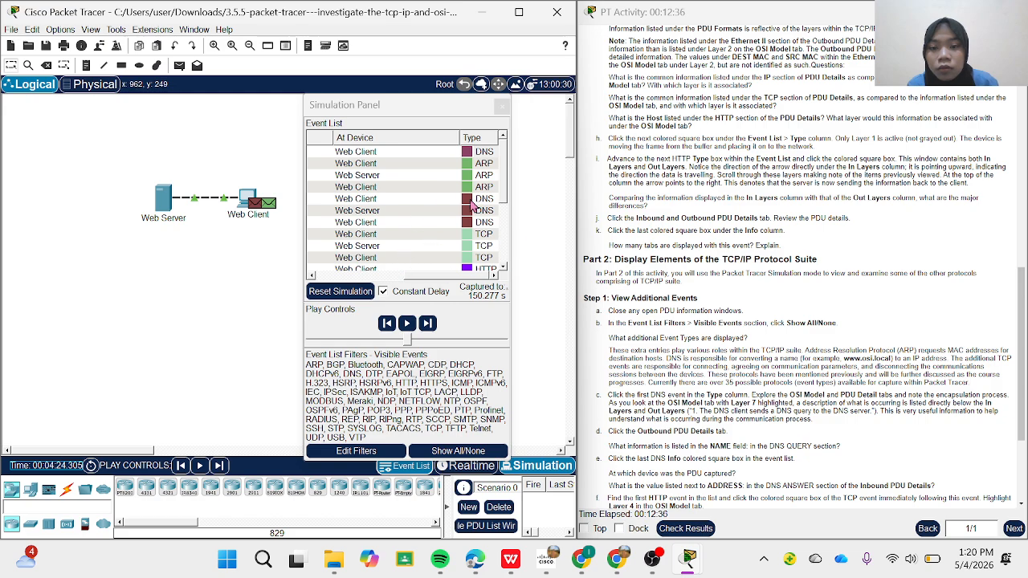
Reopen the first DNS event, recheck the NAME field in the DNS Query section of its Outbound PDU Details, and close it
left_click(470, 154)
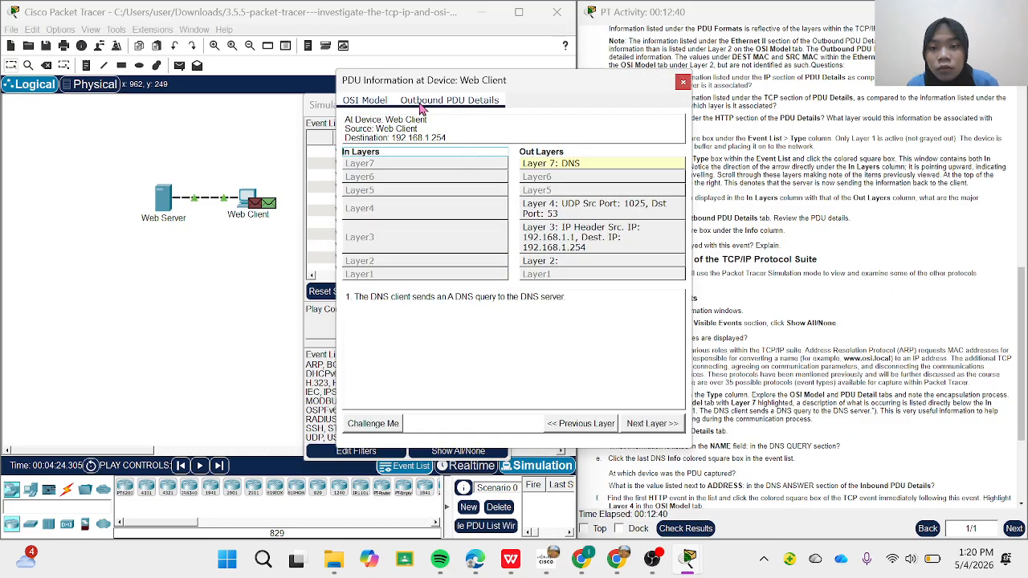
left_click(422, 104)
left_click(368, 102)
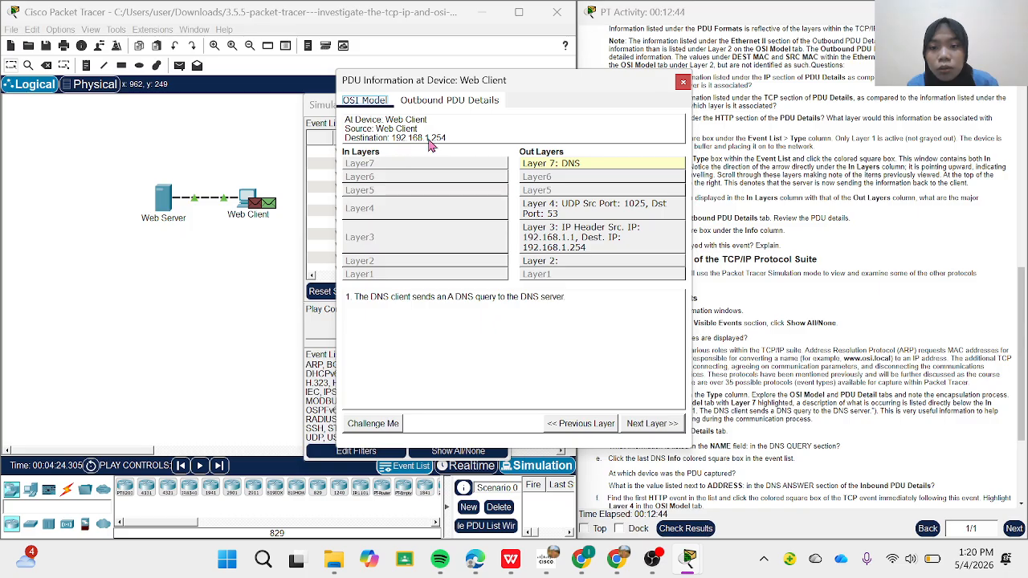
left_click(446, 102)
scroll(466, 273, "down", 5)
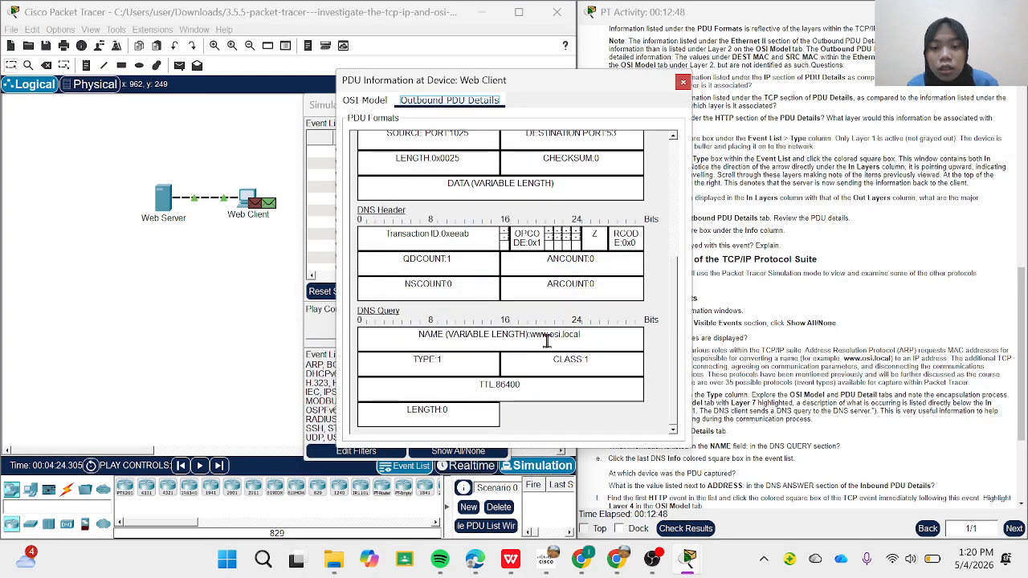
left_click(683, 84)
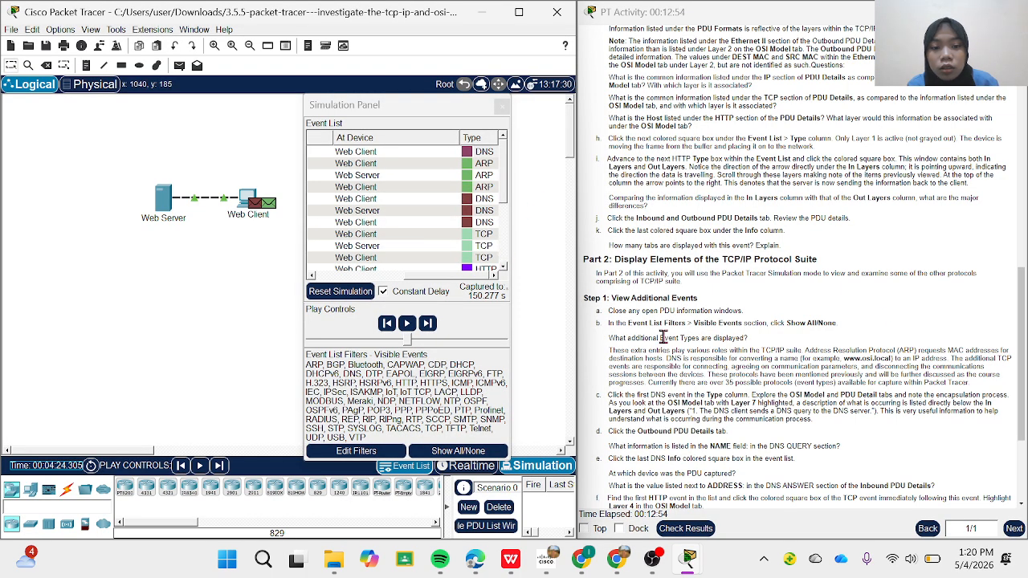
Open the PDU information of the last DNS event at Web Client and examine Layers 4, 7 and 3 of the In Layers
scroll(663, 338, "down", 1)
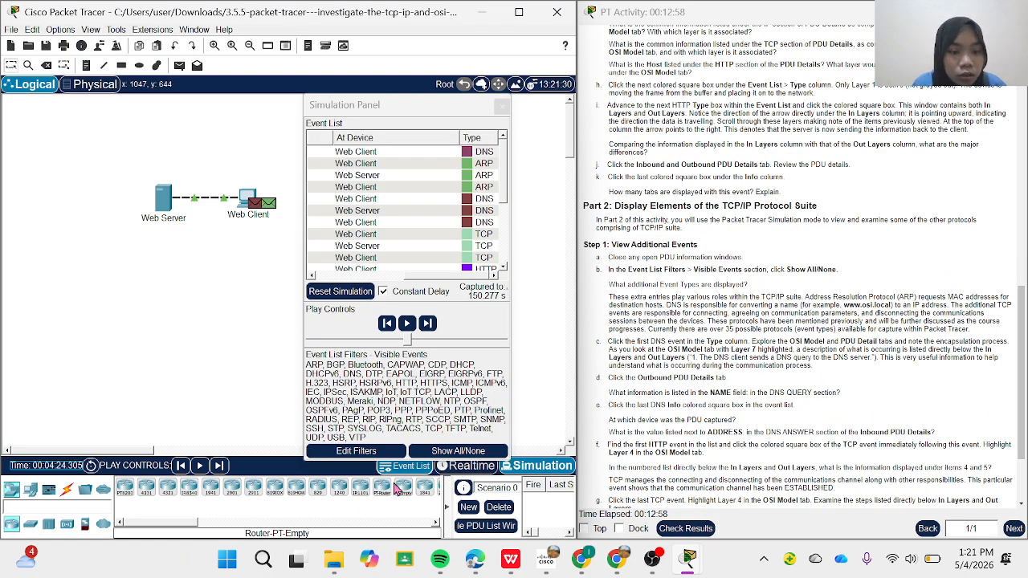
scroll(706, 390, "down", 1)
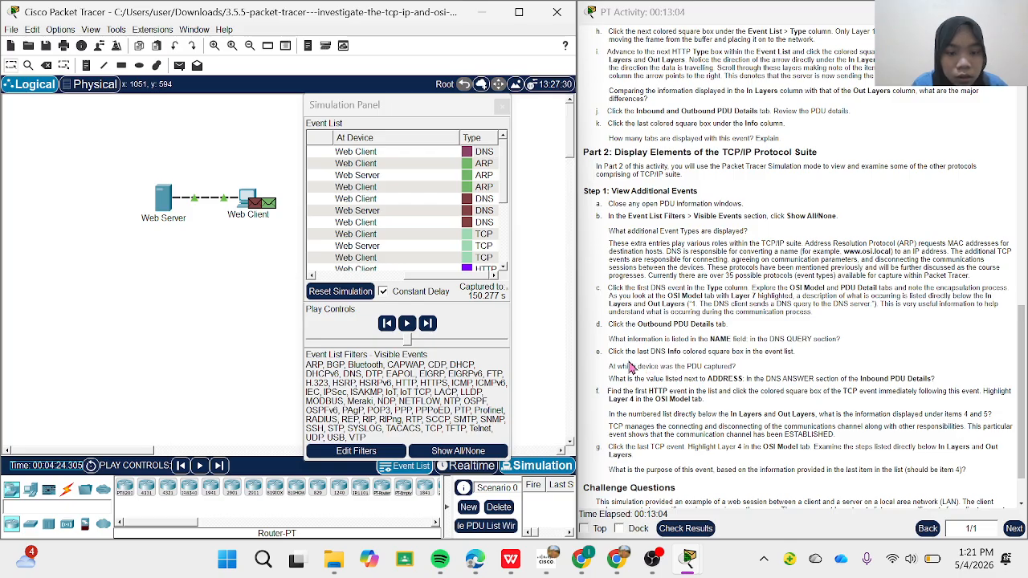
scroll(505, 202, "down", 1)
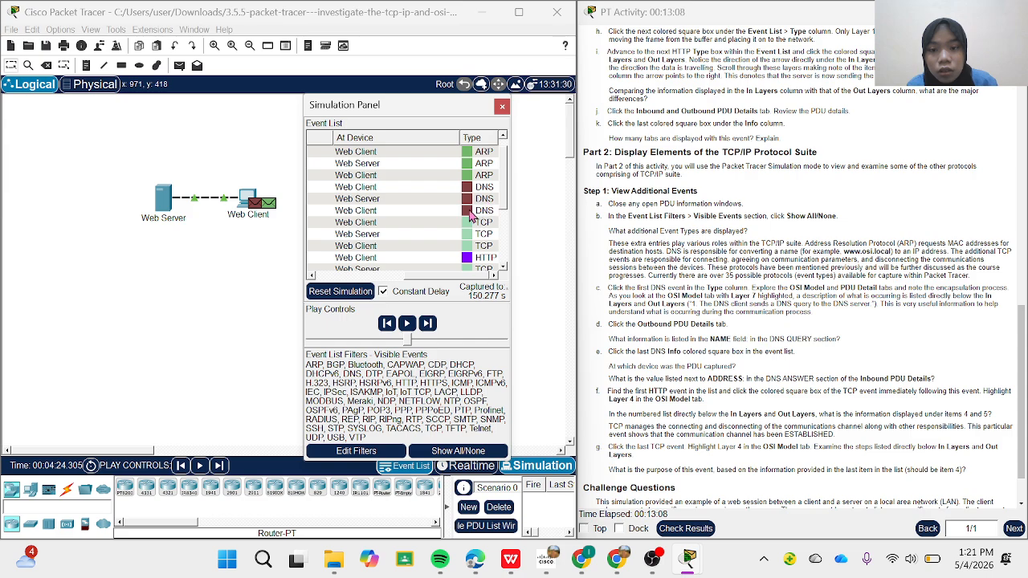
left_click(467, 211)
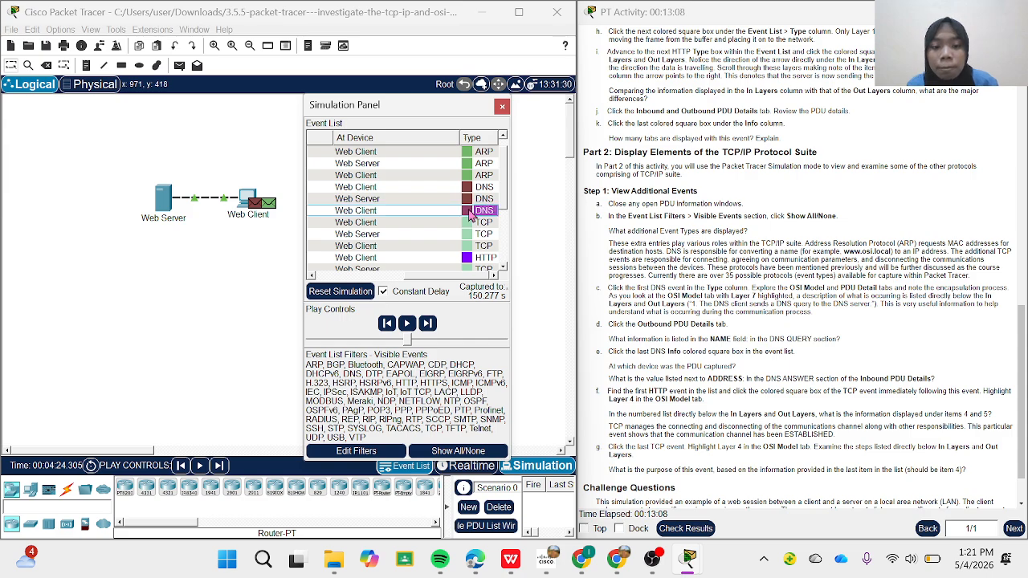
left_click(472, 213)
left_click_drag(611, 84, 448, 71)
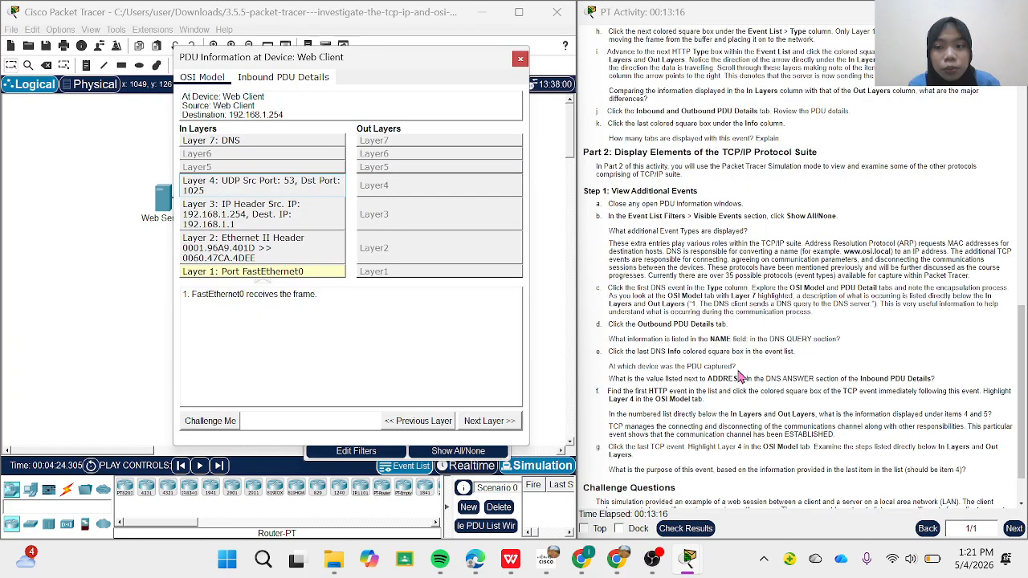
left_click(270, 183)
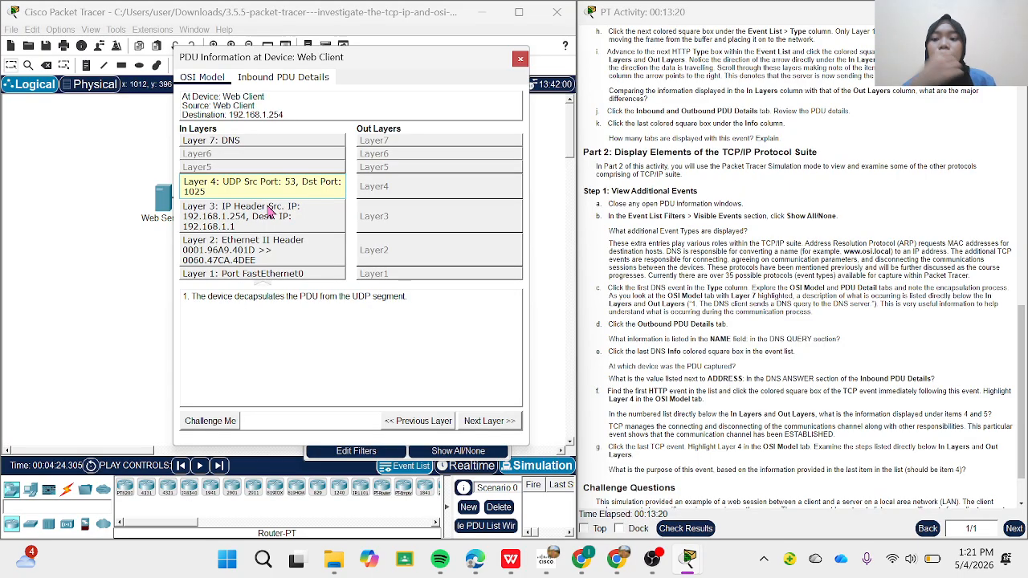
left_click(259, 145)
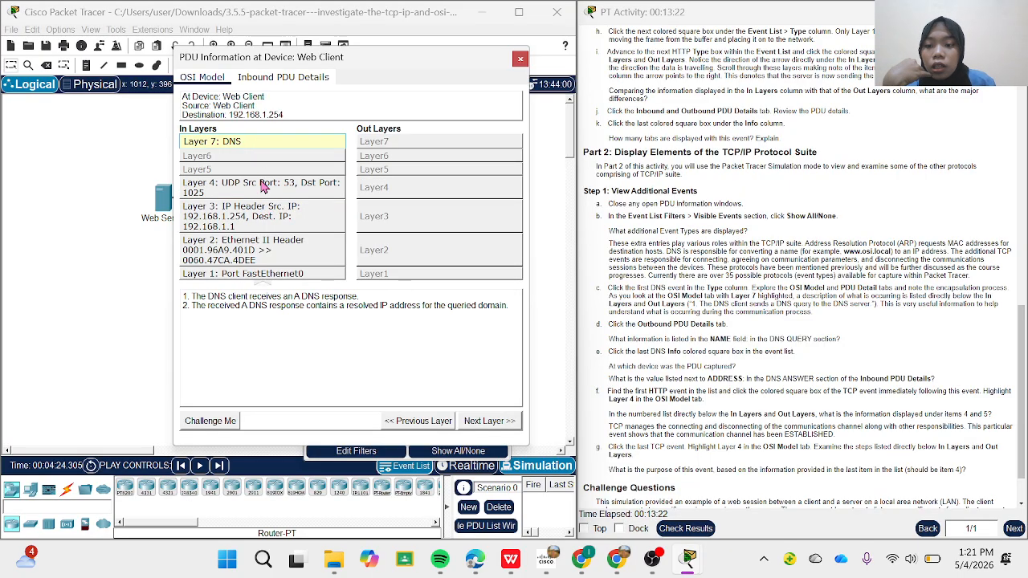
left_click(262, 243)
left_click(269, 211)
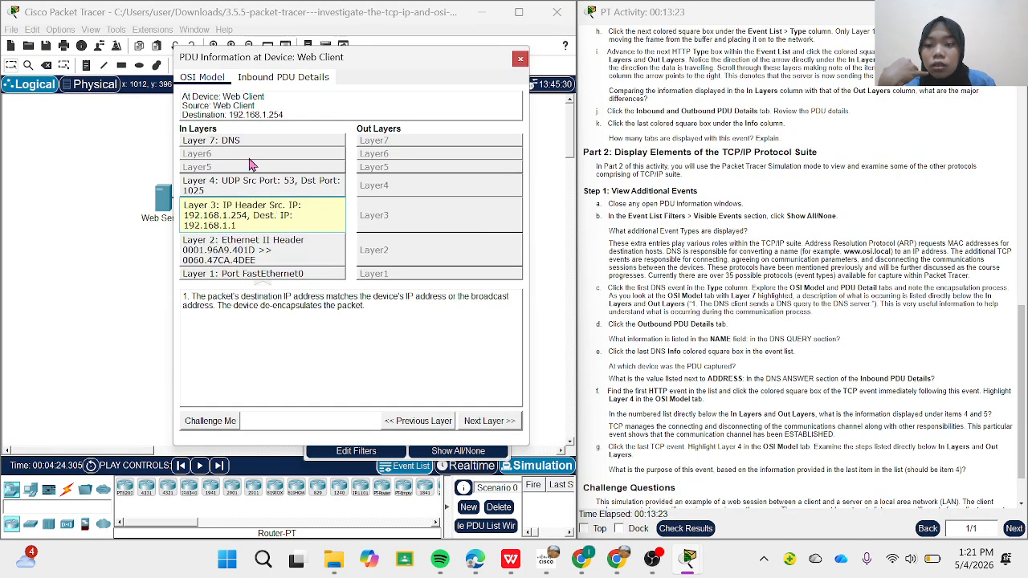
Examine the DNS Query and DNS Answer sections of the last DNS event's Inbound PDU Details, and close the PDU information
left_click(249, 79)
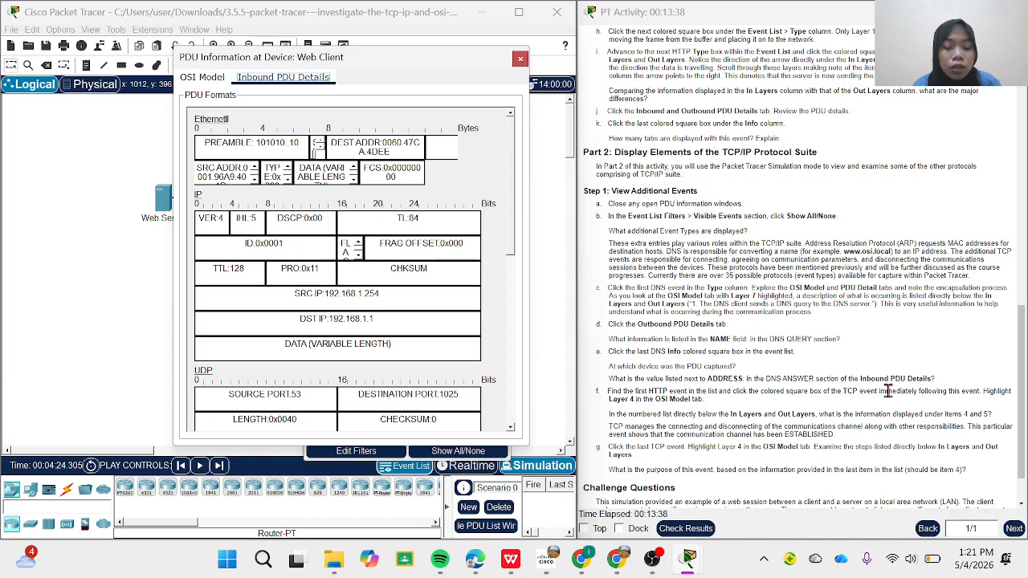
scroll(390, 305, "down", 5)
scroll(398, 313, "down", 4)
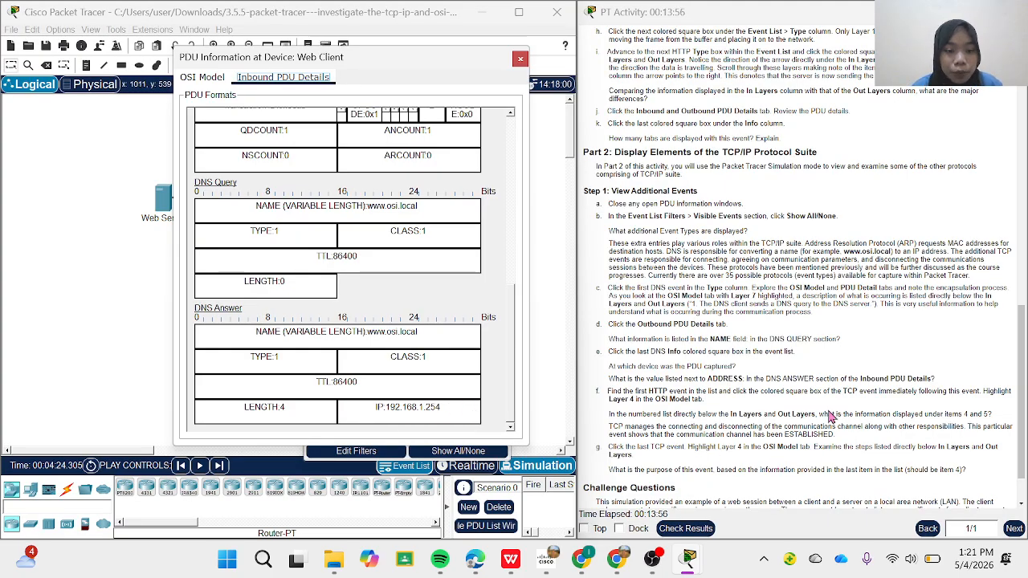
scroll(743, 401, "down", 2)
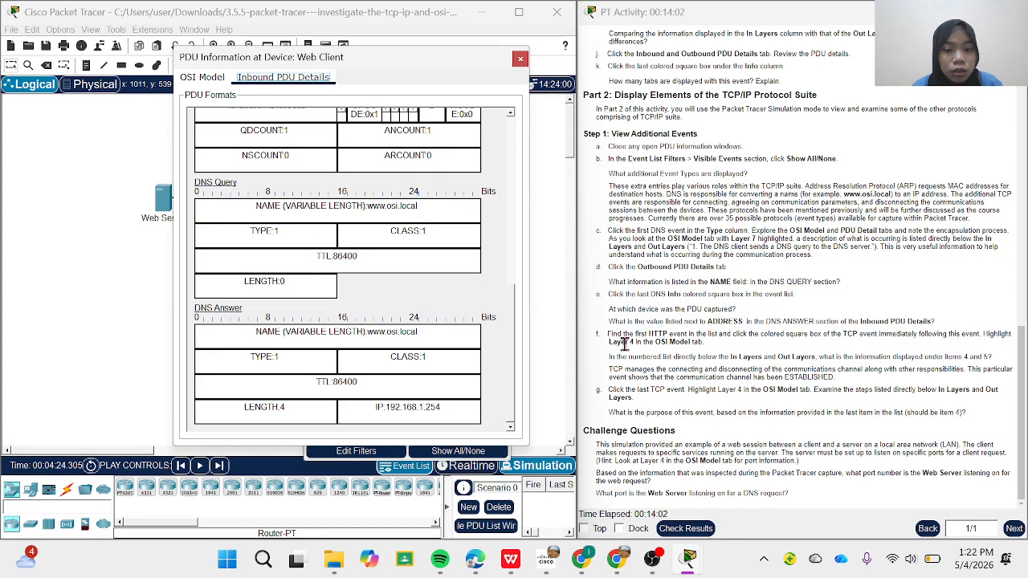
left_click(521, 59)
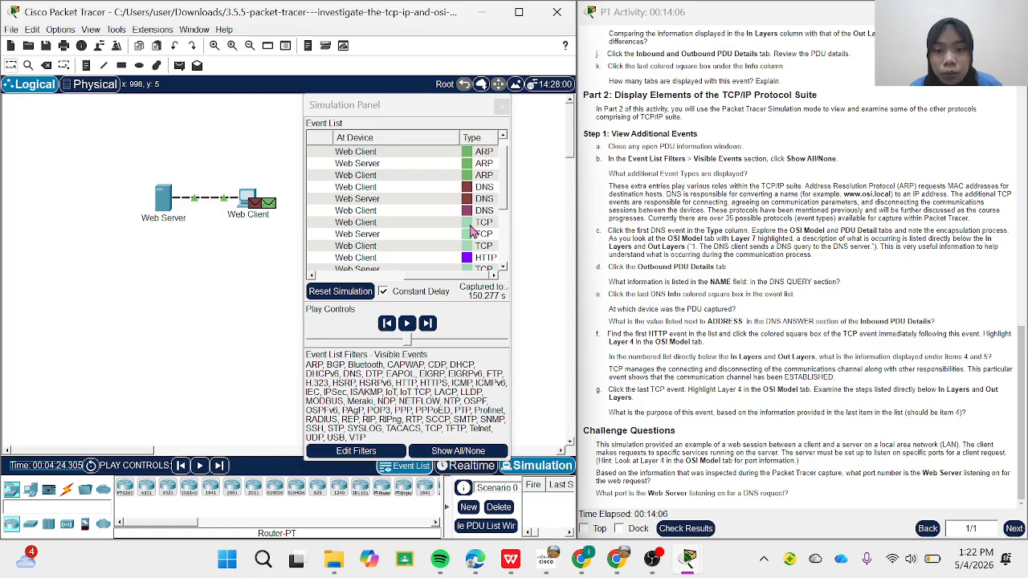
left_click(473, 228)
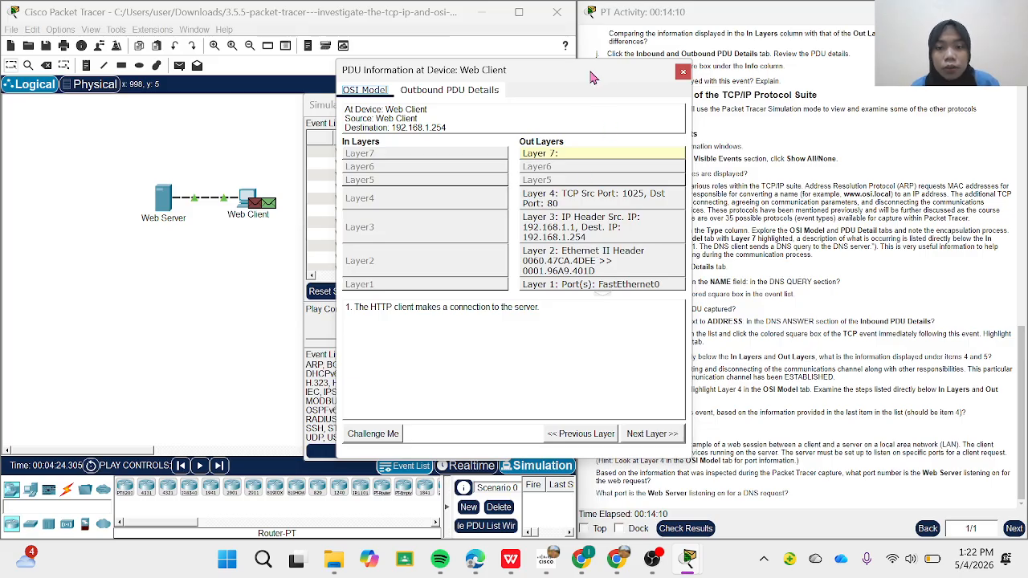
left_click_drag(590, 77, 443, 74)
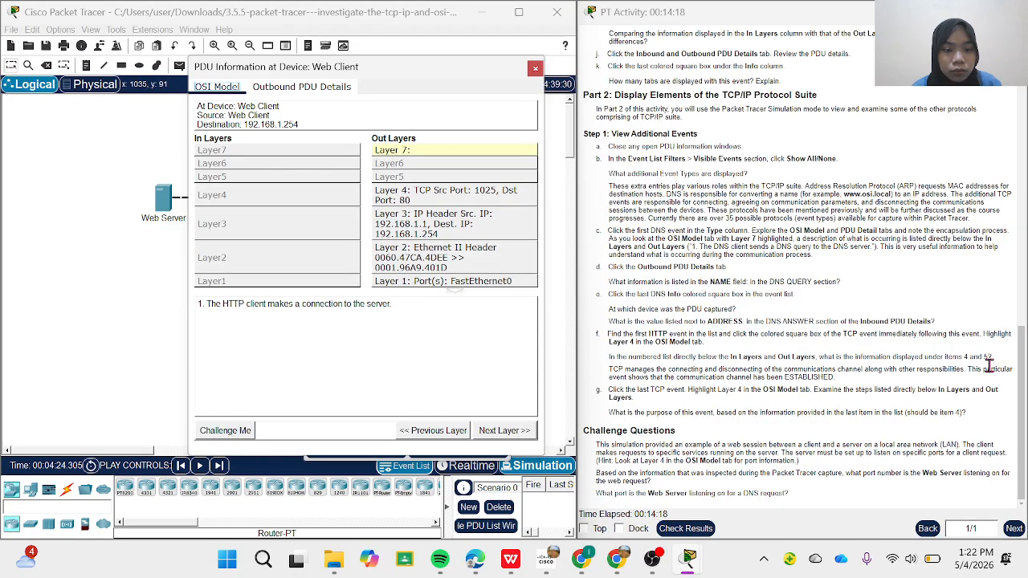
left_click(536, 71)
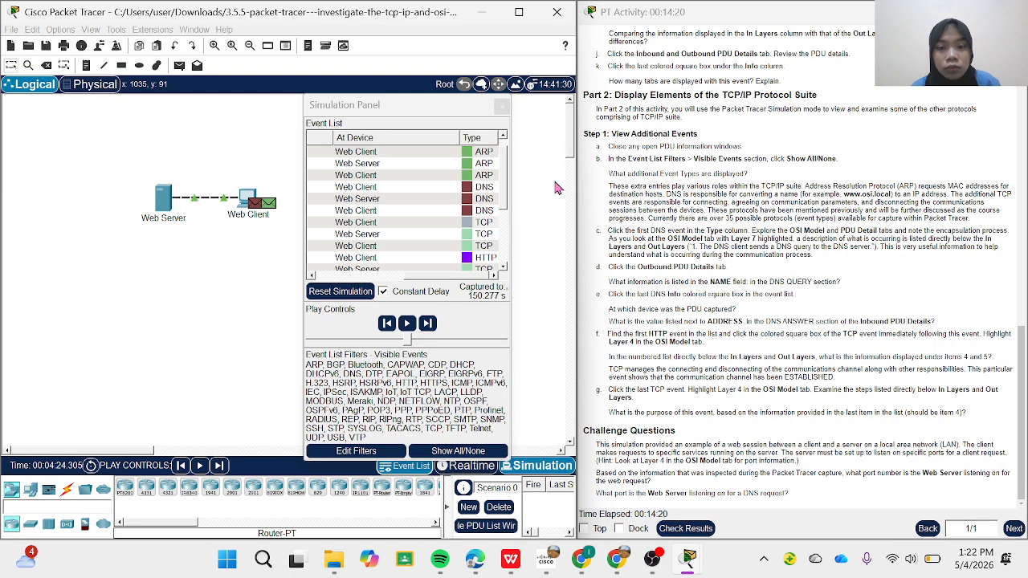
Open the TCP event at Web Server immediately following the first HTTP event and examine Layer 4 of the In Layers
left_click_drag(503, 177, 507, 211)
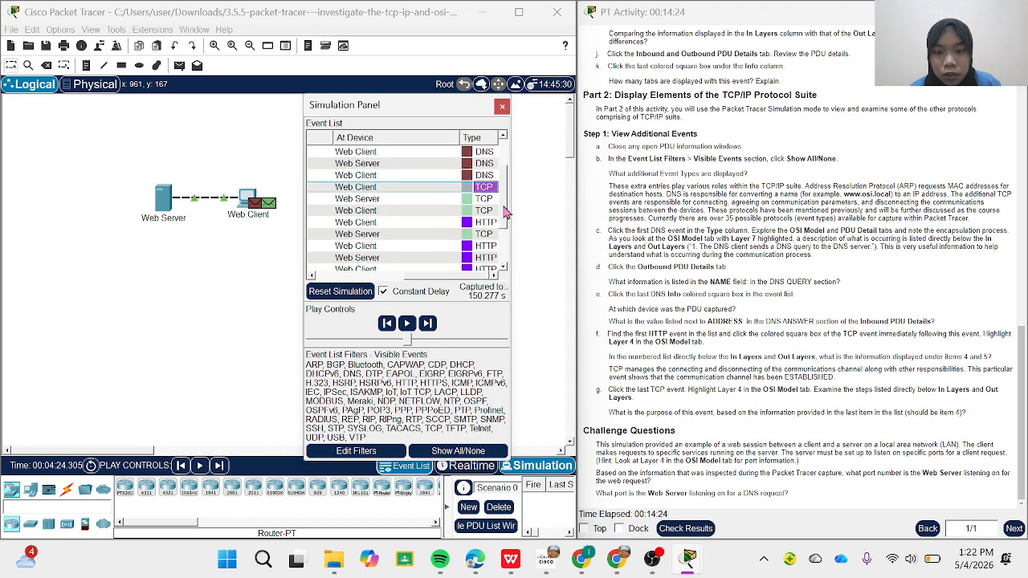
left_click(474, 238)
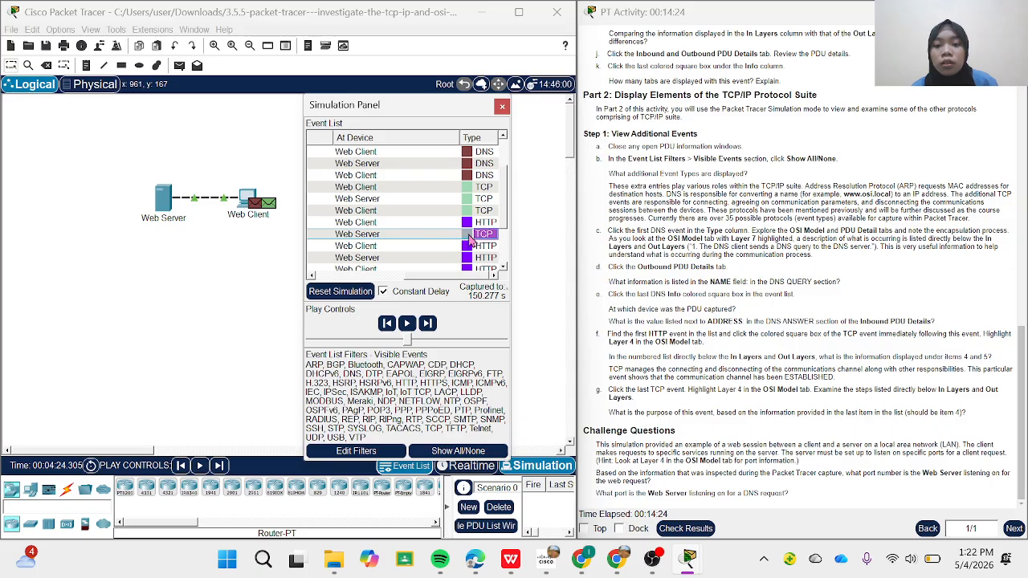
left_click(472, 241)
left_click_drag(562, 80, 432, 78)
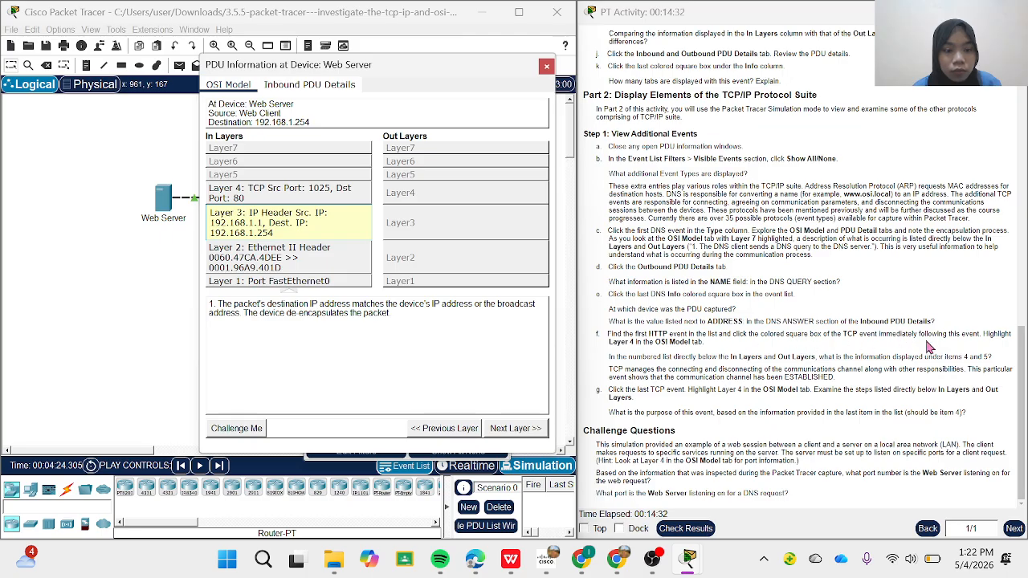
left_click(314, 204)
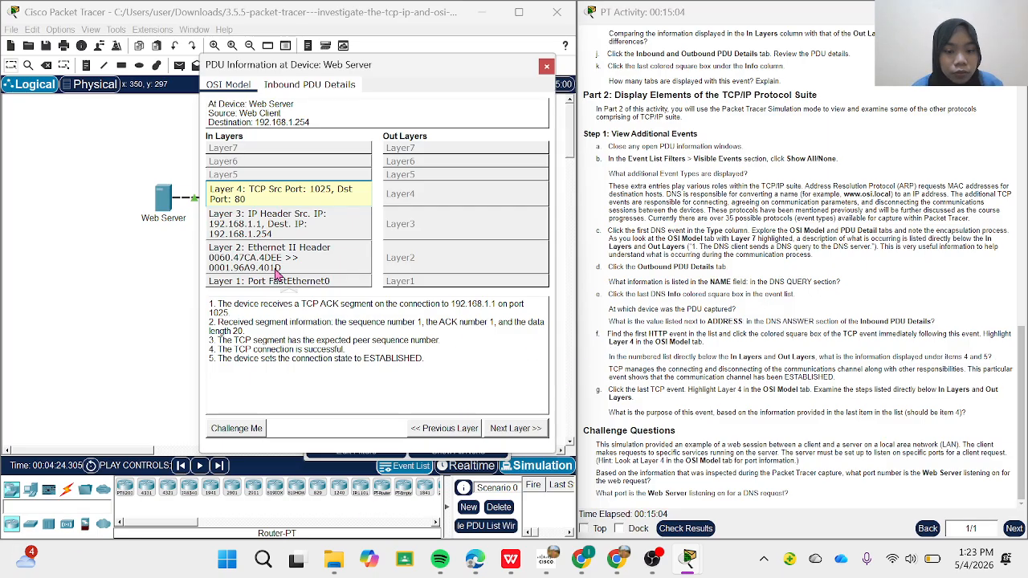
Examine the IP and TCP sections of this TCP event's Inbound PDU Details, return to the OSI Model, and close the PDU information
left_click(310, 85)
scroll(347, 236, "down", 3)
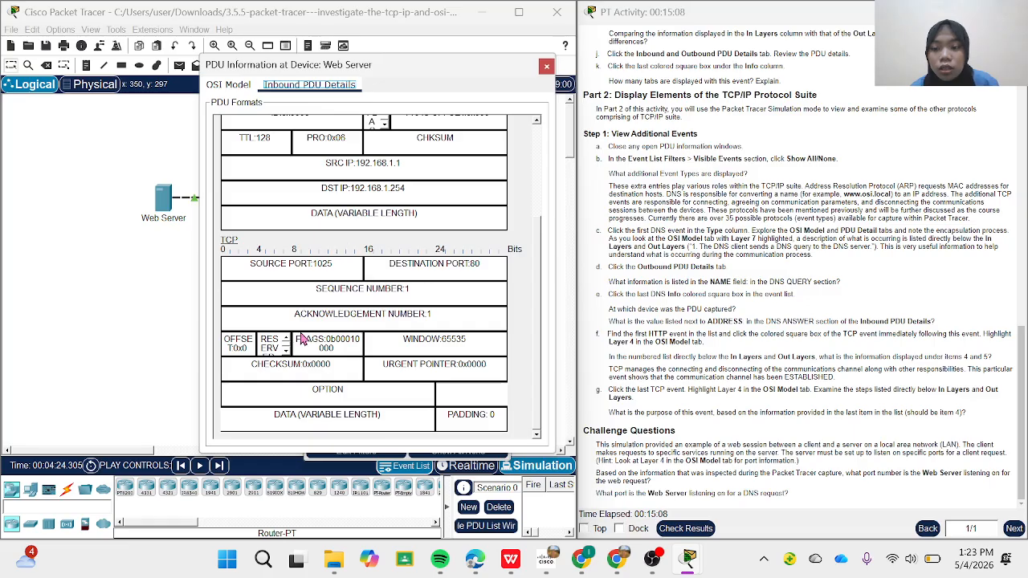
scroll(347, 360, "up", 4)
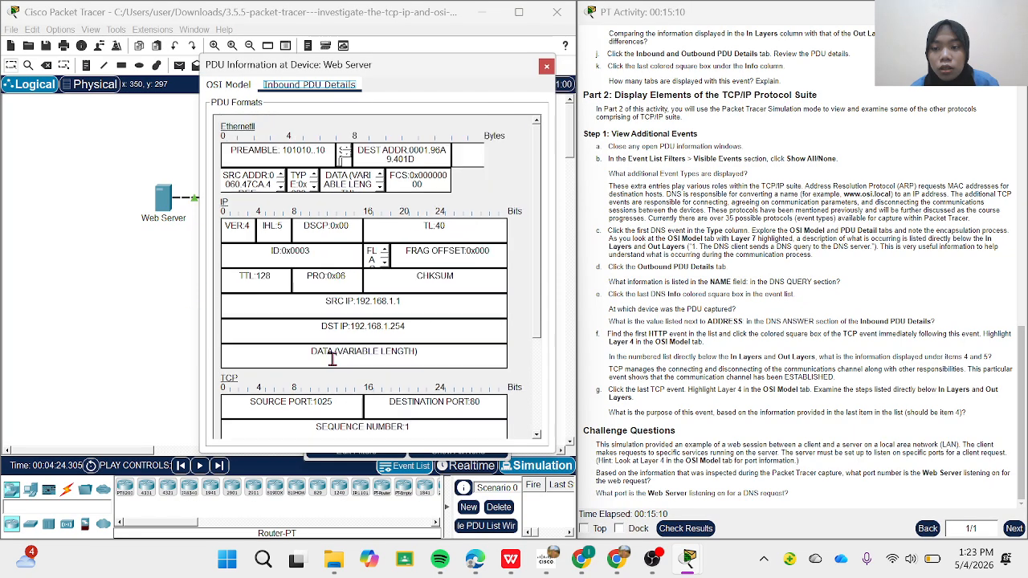
scroll(355, 226, "down", 3)
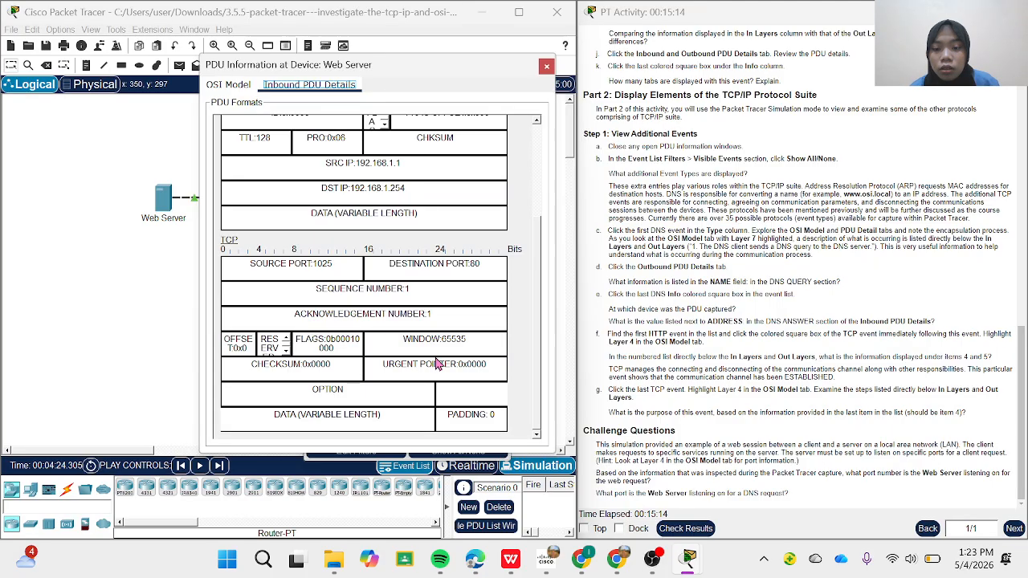
scroll(411, 271, "up", 4)
left_click(227, 85)
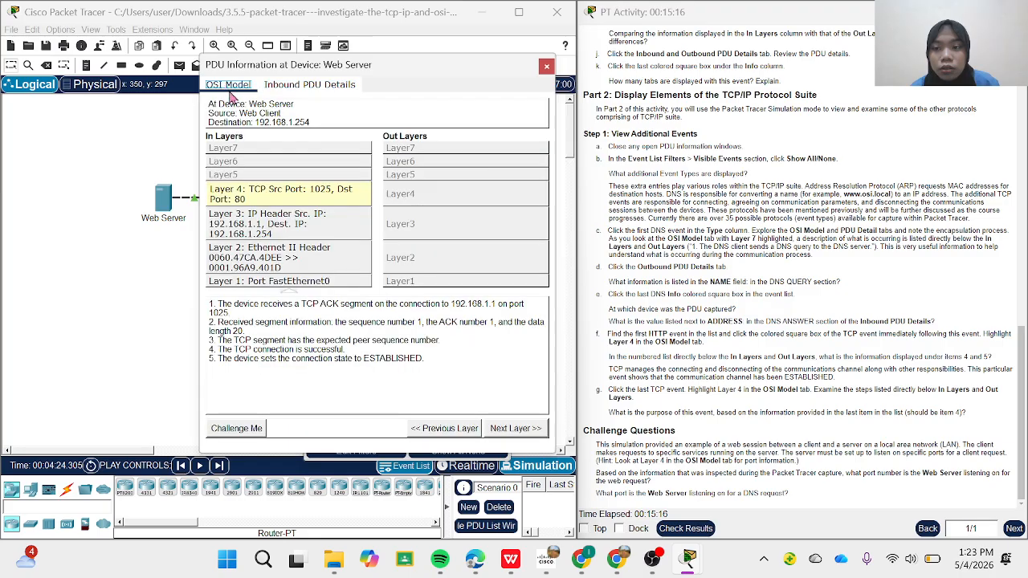
left_click(546, 65)
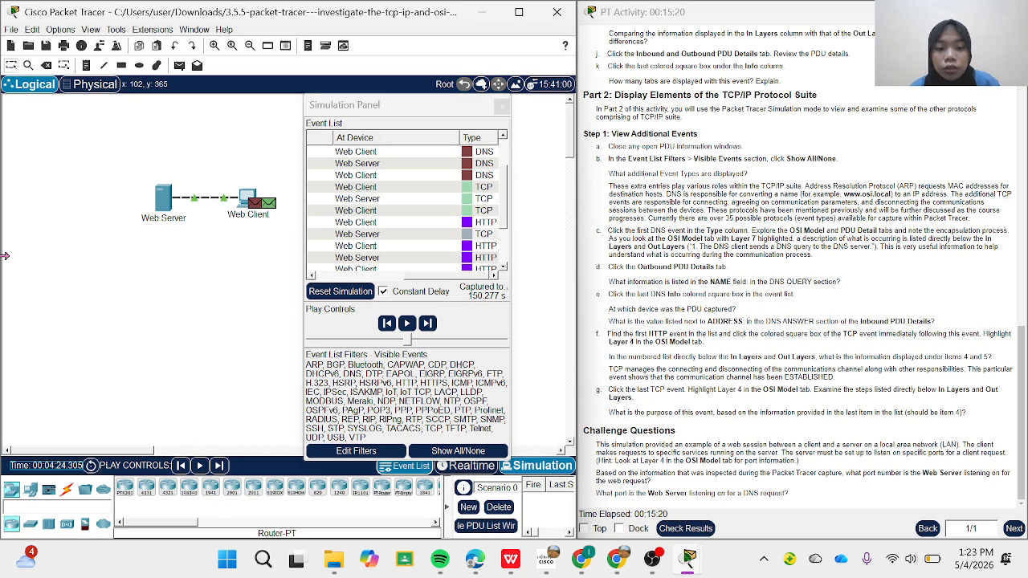
Open the PDU information of the last TCP event at Web Server and examine Layer 4 of the In Layers
scroll(464, 267, "down", 2)
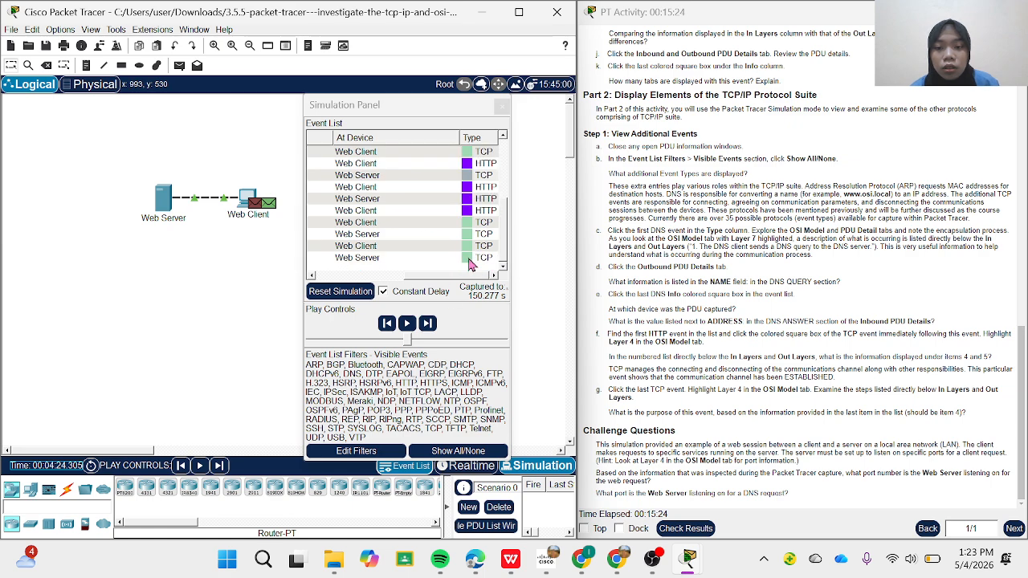
left_click(469, 260)
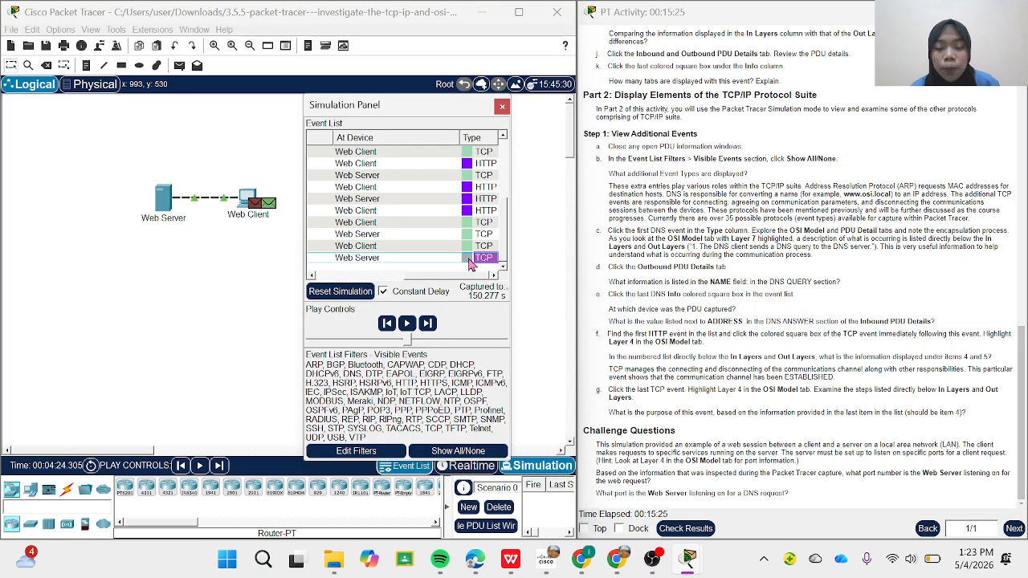
left_click(470, 260)
left_click_drag(509, 103, 372, 78)
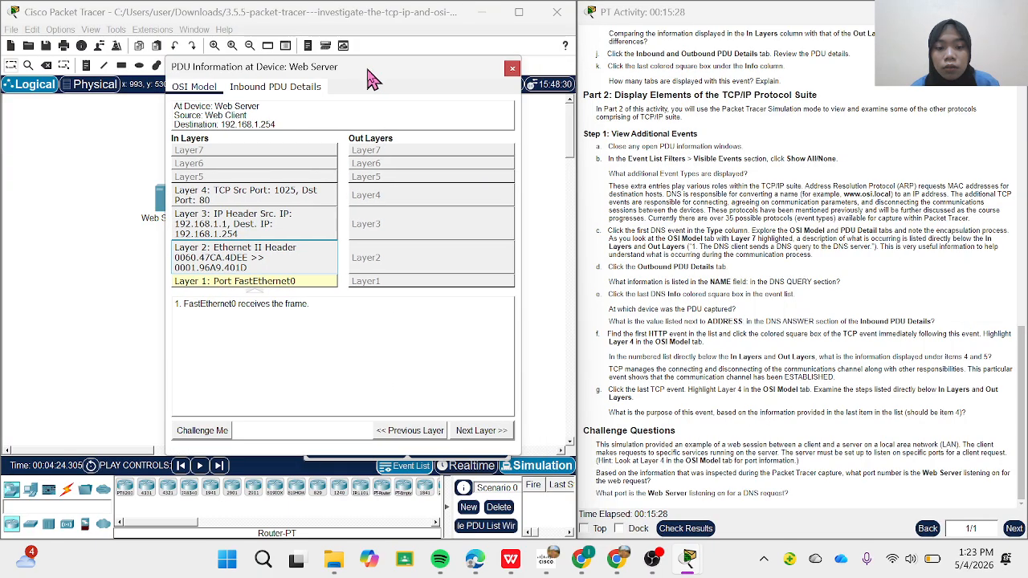
left_click(239, 200)
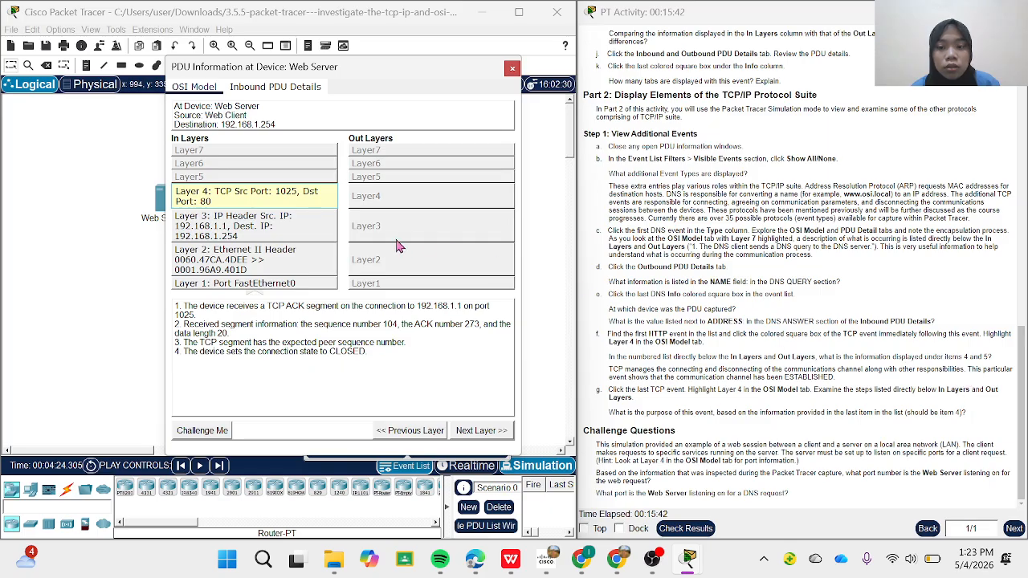
Review the last TCP event's Inbound PDU Details, return to the OSI Model, and close the PDU information
left_click(265, 88)
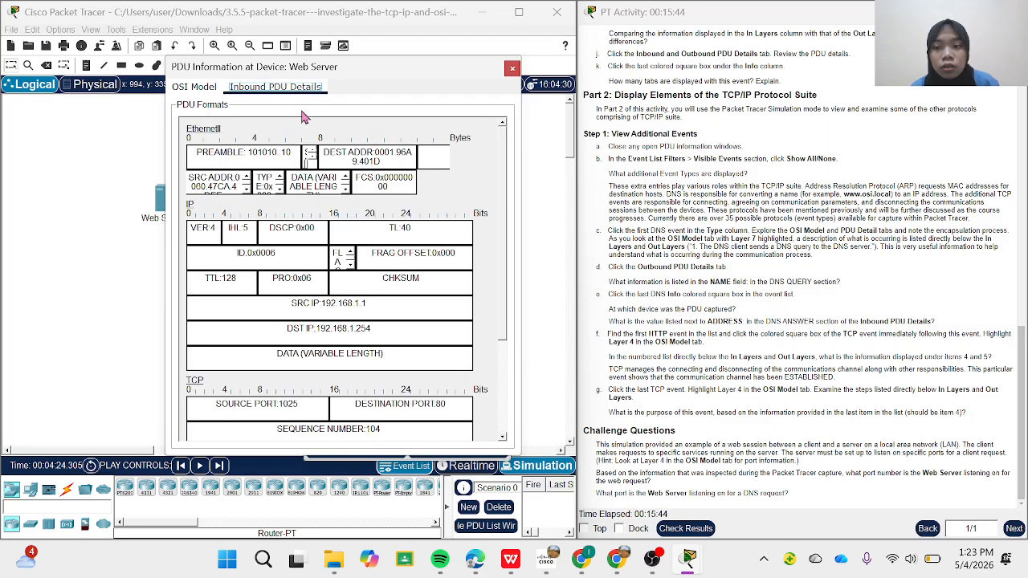
scroll(366, 257, "down", 3)
scroll(394, 322, "up", 3)
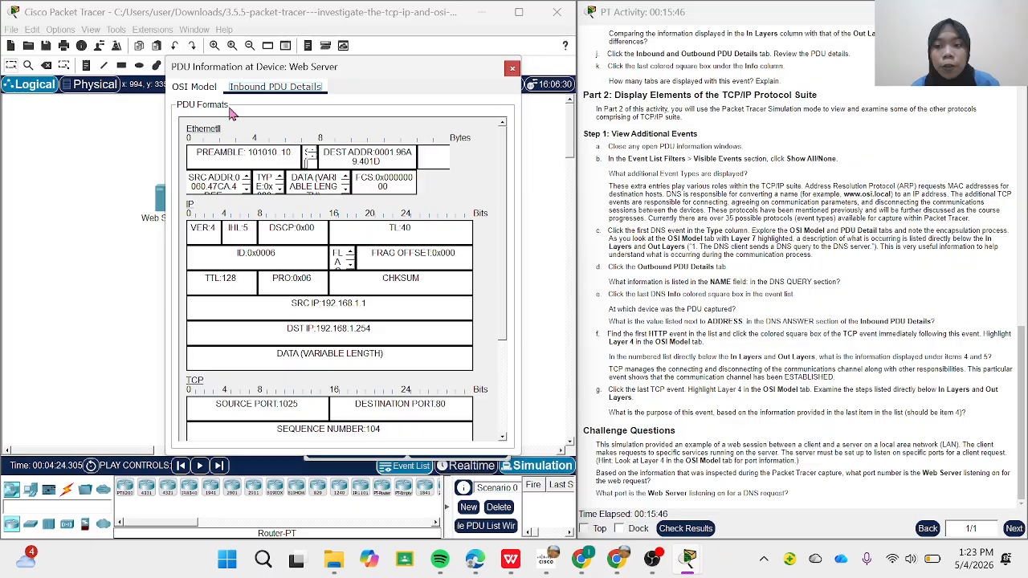
left_click(197, 87)
left_click(512, 67)
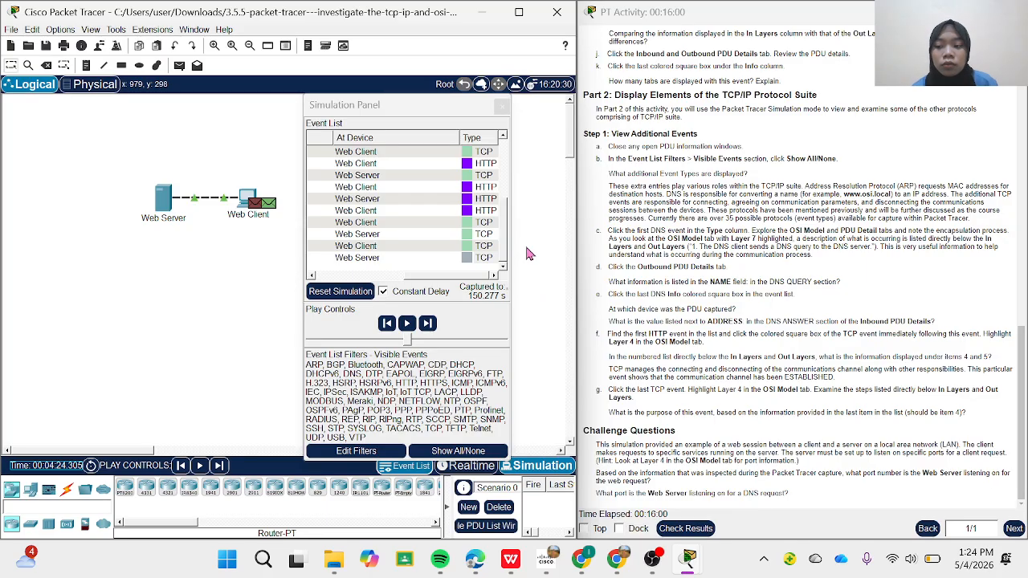
Reopen the last TCP event at Web Server and highlight item 4 in the description of Layer 4 of the In Layers
left_click(471, 257)
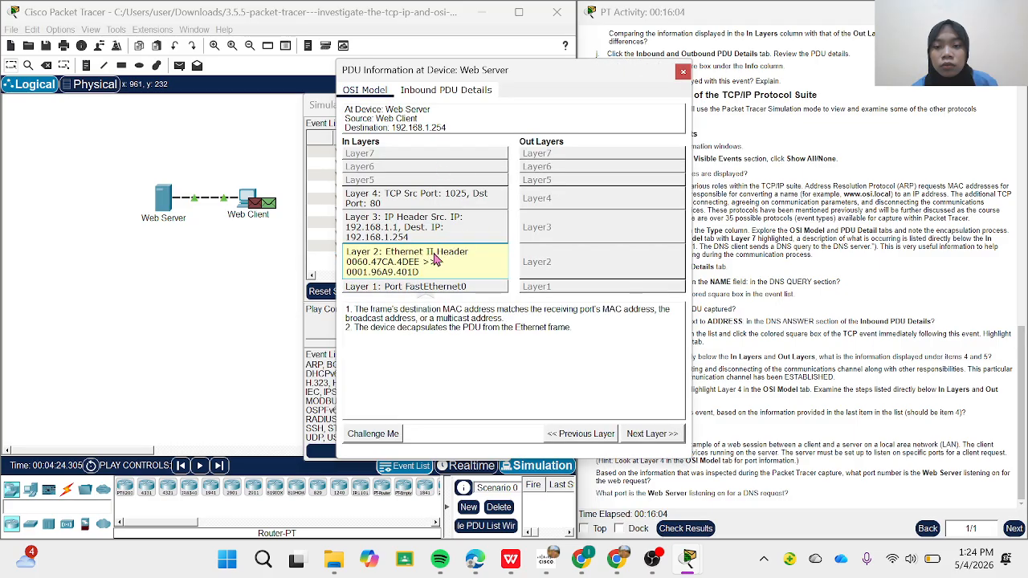
left_click(426, 231)
left_click(431, 201)
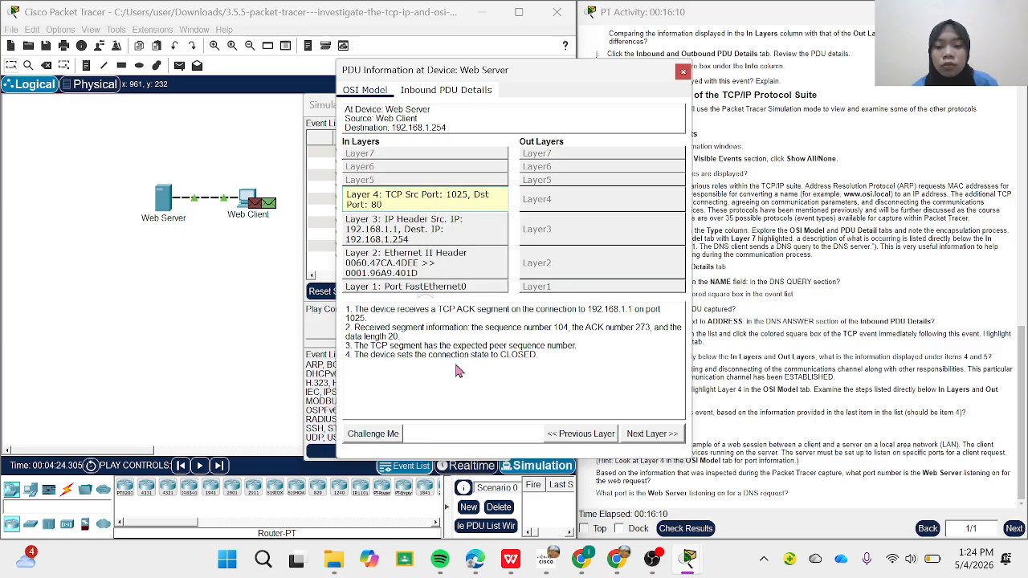
left_click_drag(353, 357, 584, 365)
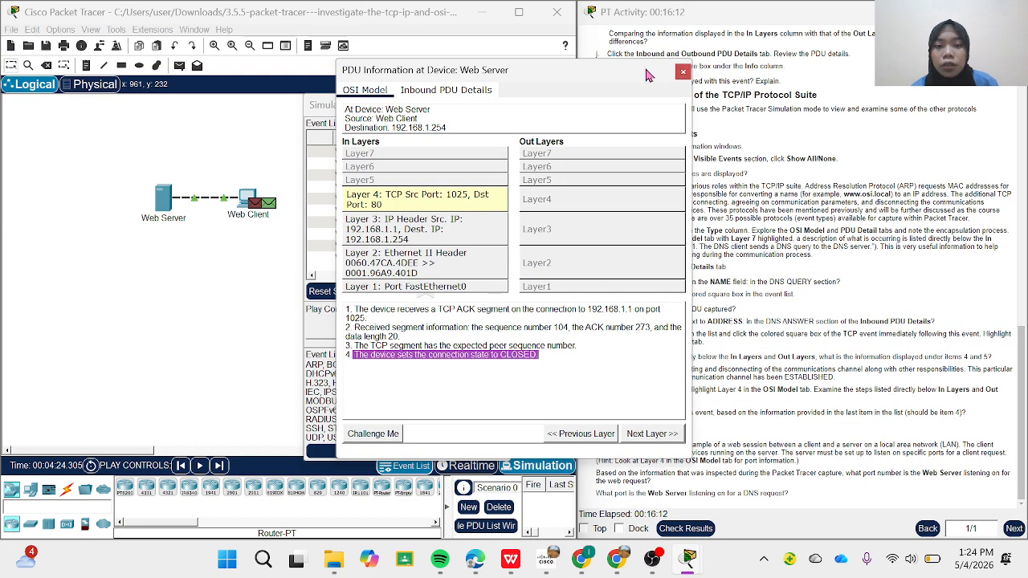
left_click_drag(612, 74, 473, 55)
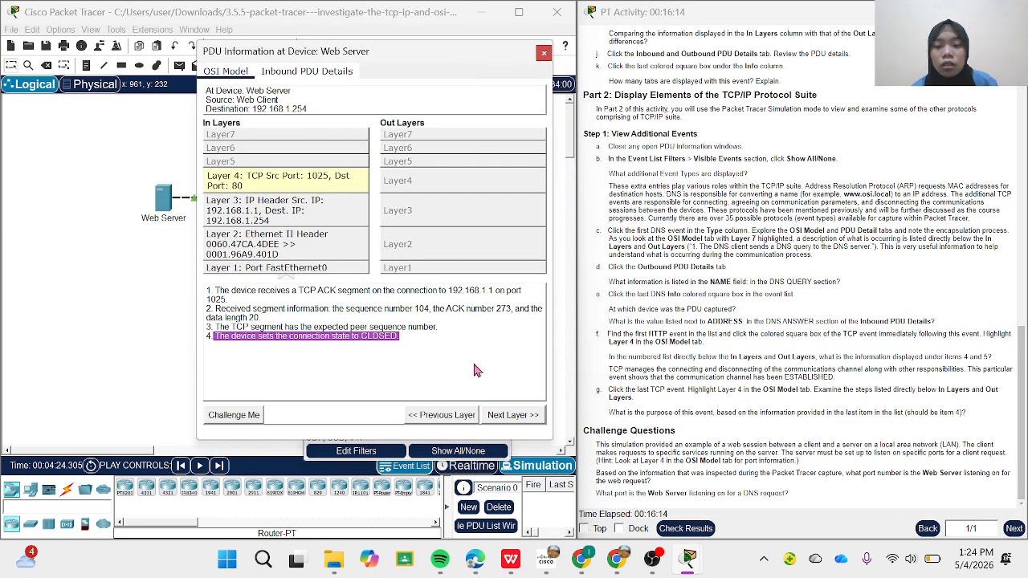
Clear the text highlight in the Layer 4 description and close the PDU information of the last TCP event
left_click(335, 364)
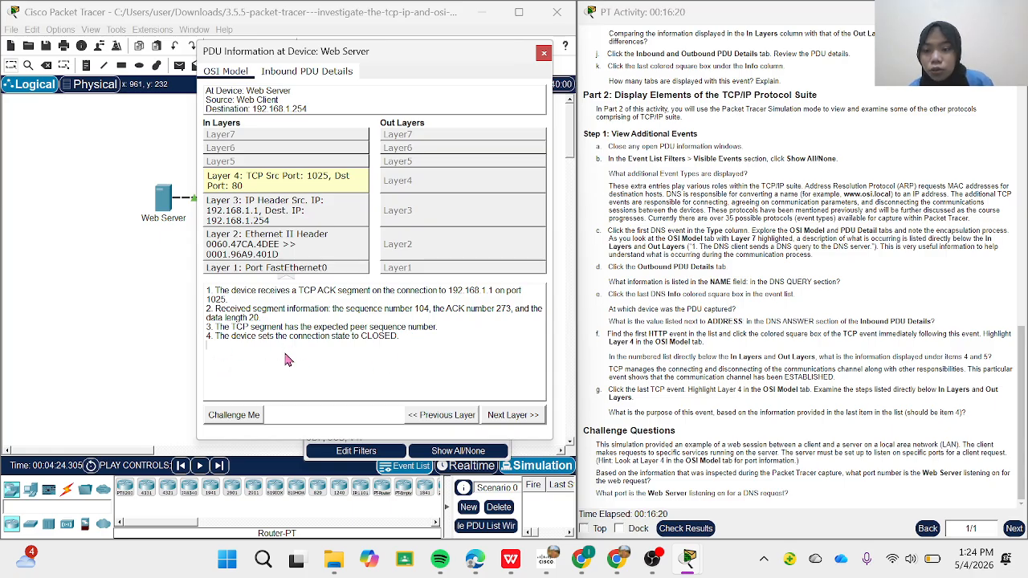
left_click(544, 53)
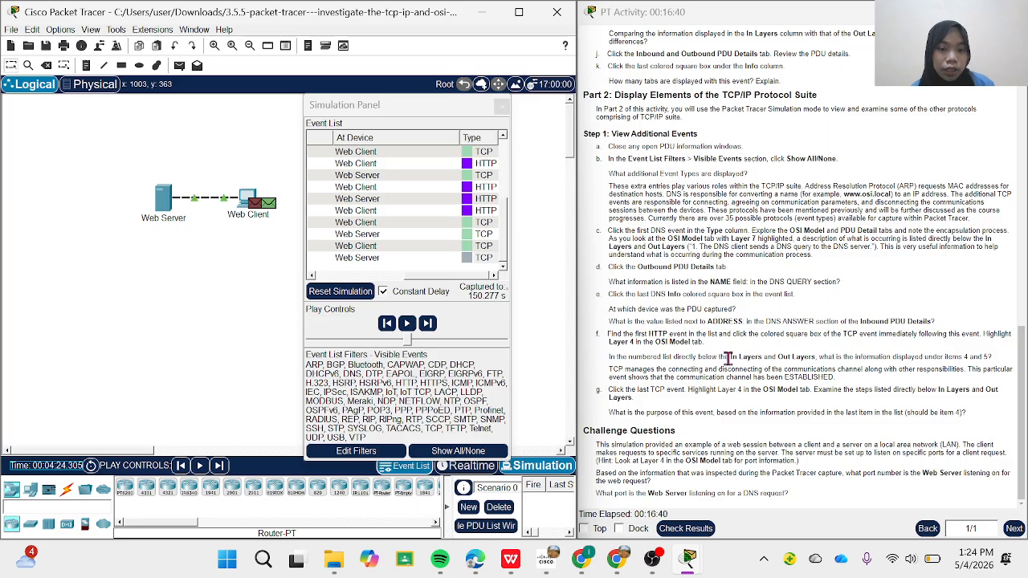
Open the PDU information of the first DNS event at Web Client, examine Layer 4 of the Out Layers, and close it
scroll(486, 239, "up", 5)
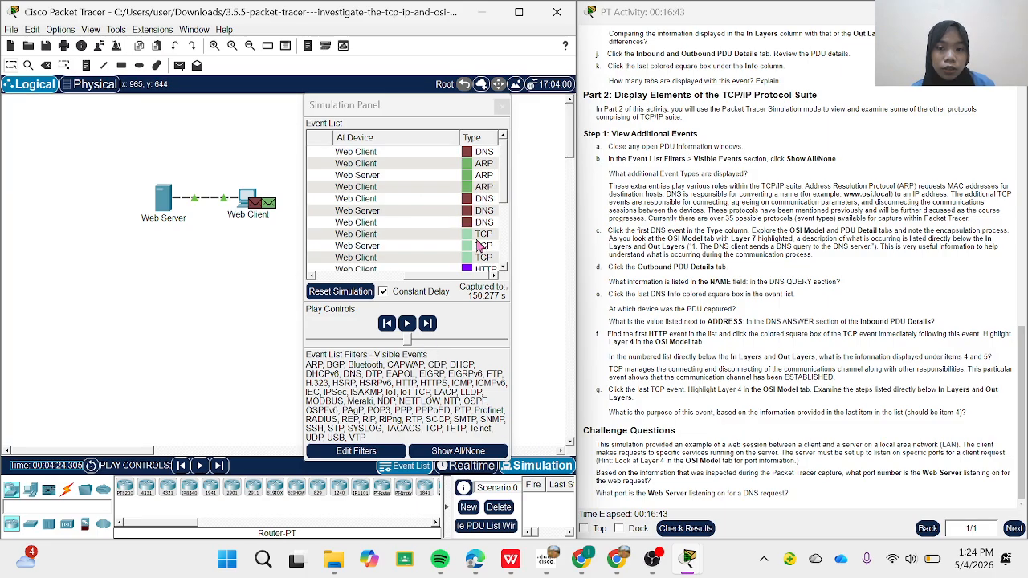
left_click(467, 152)
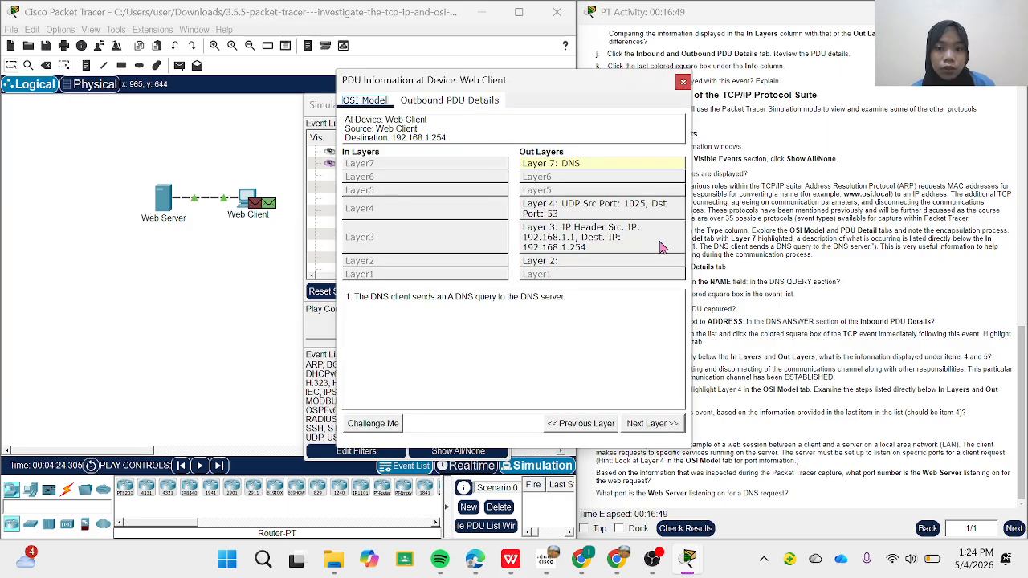
left_click(624, 208)
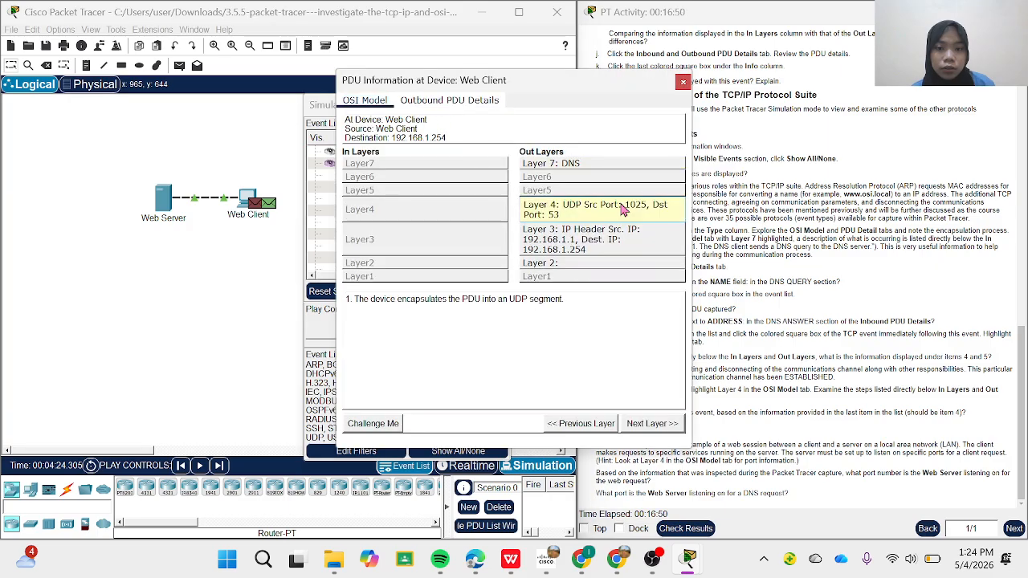
left_click(683, 82)
Close the Simulation Panel and bring the Web Server and Web Client topology back into view
scroll(551, 395, "down", 5)
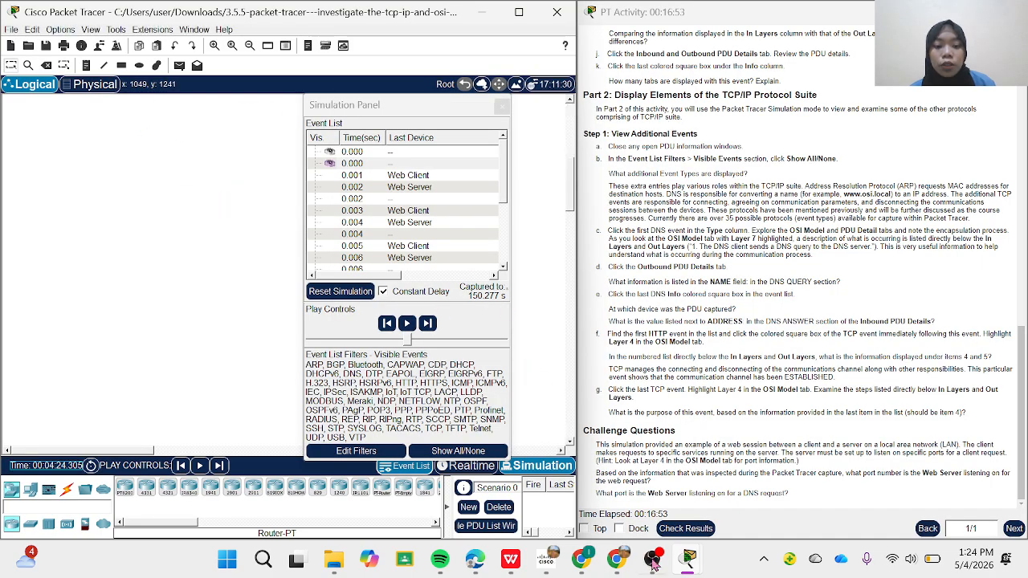
scroll(116, 241, "up", 5)
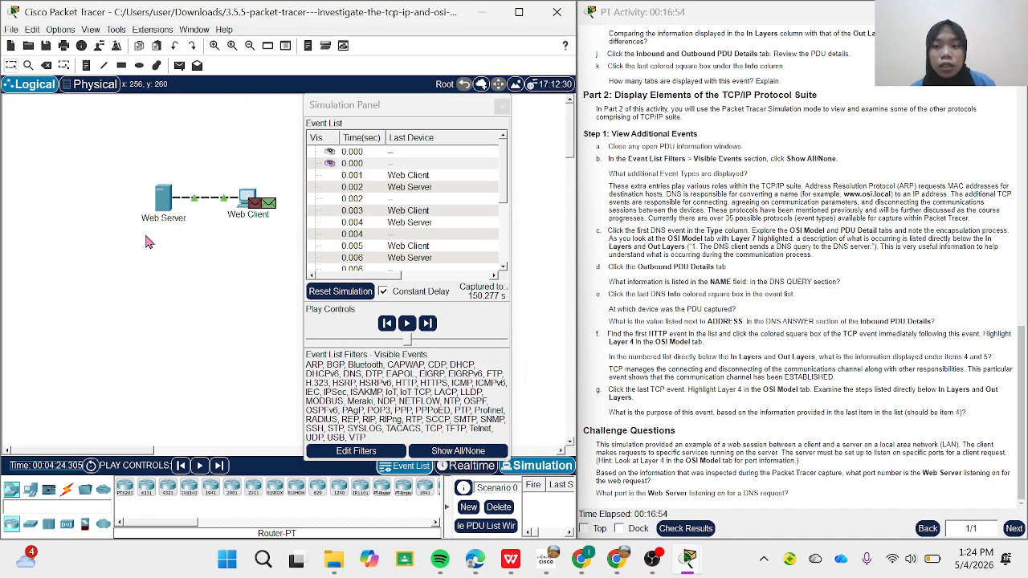
left_click(502, 106)
scroll(566, 358, "down", 5)
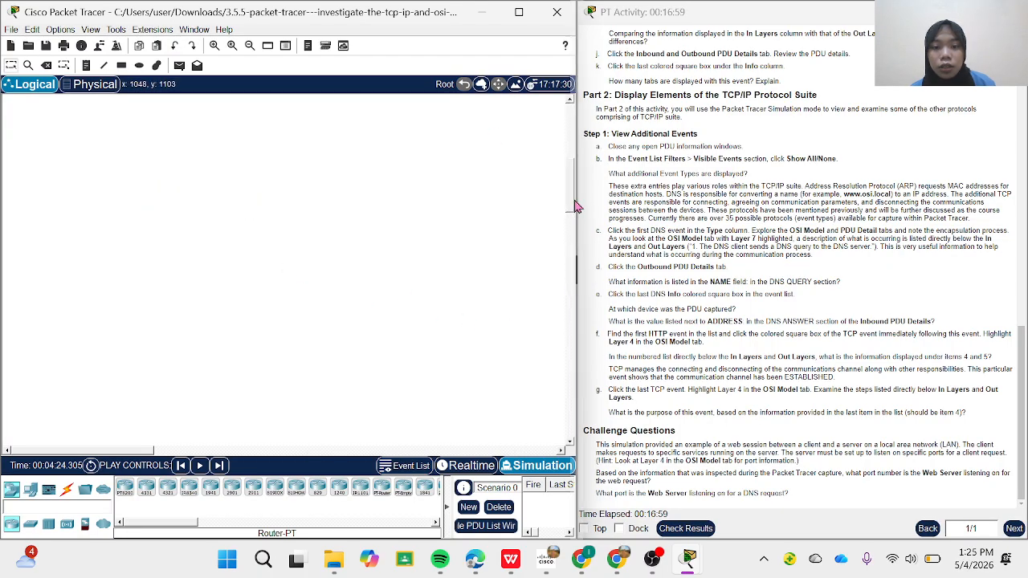
scroll(575, 207, "up", 5)
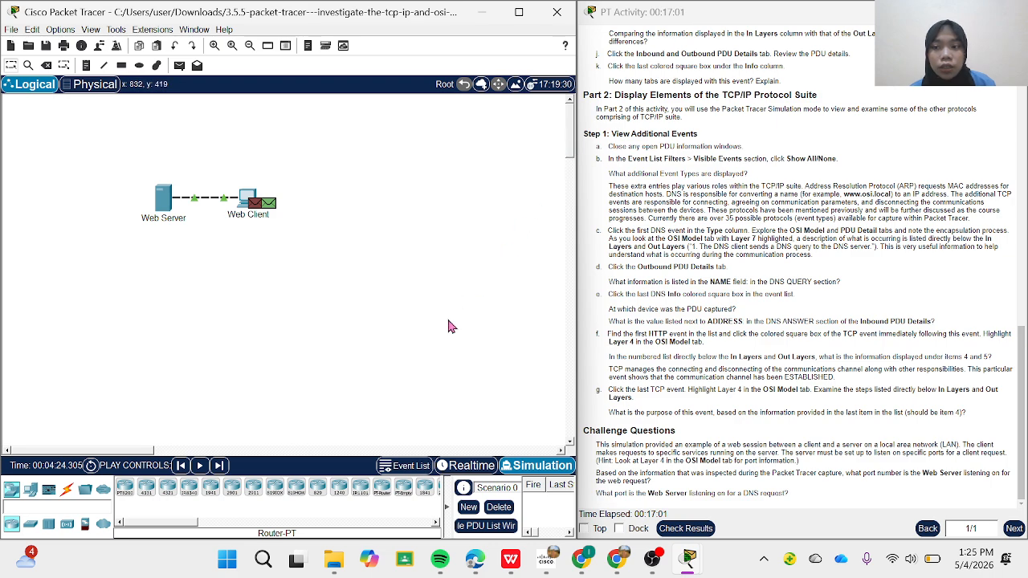